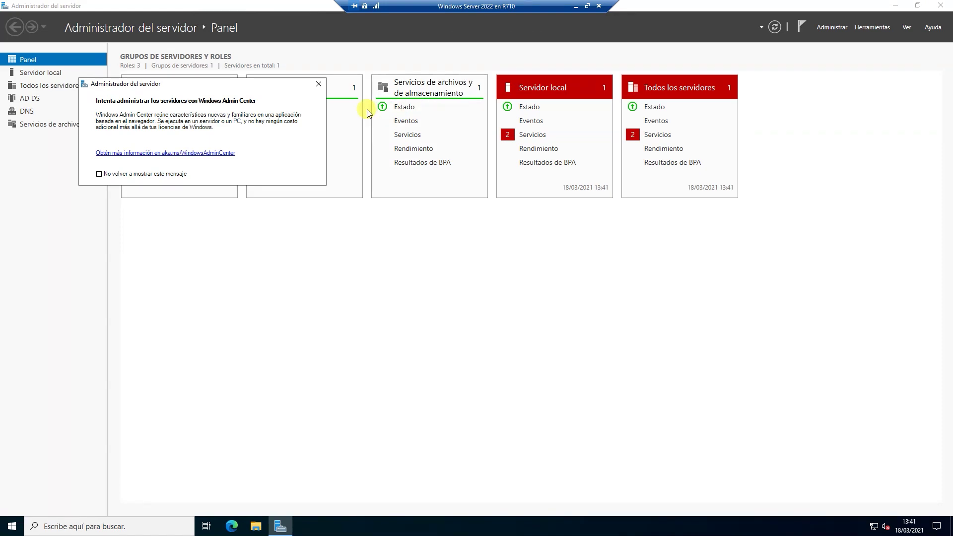
Close the Windows Admin Center notice in Server Manager.
{"action": "left_click", "coordinate": [319, 84]}
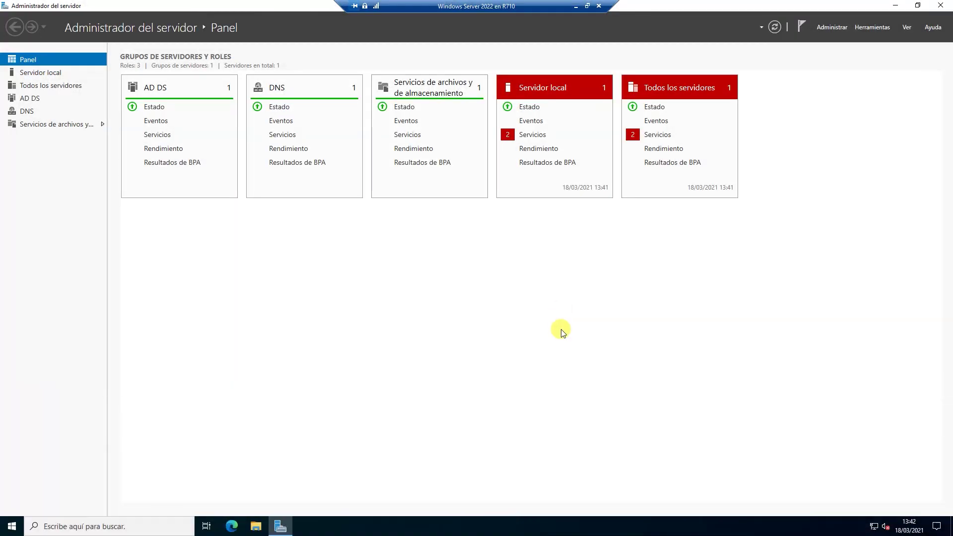
Launch Usuarios y equipos de Active Directory from the Herramientas menu.
{"action": "left_click", "coordinate": [871, 27]}
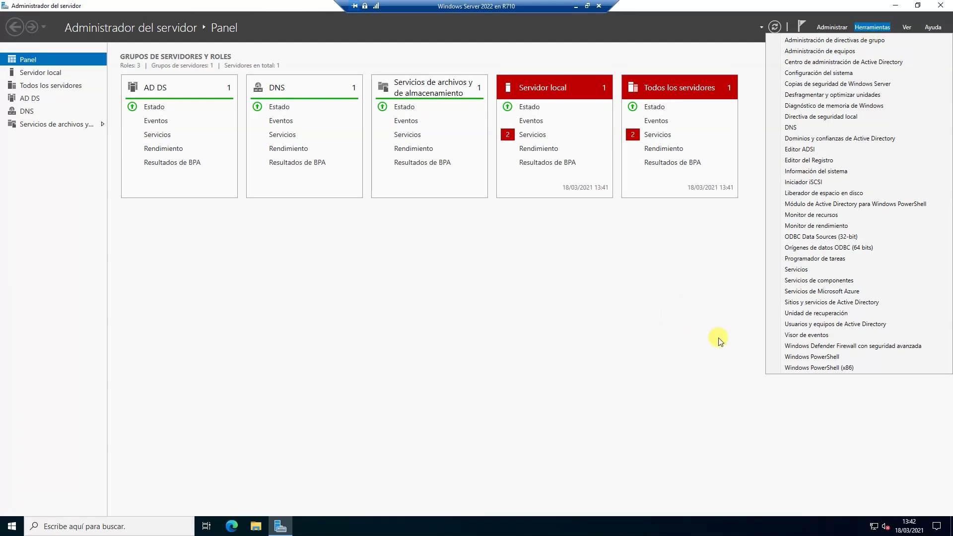
{"action": "left_click", "coordinate": [795, 325]}
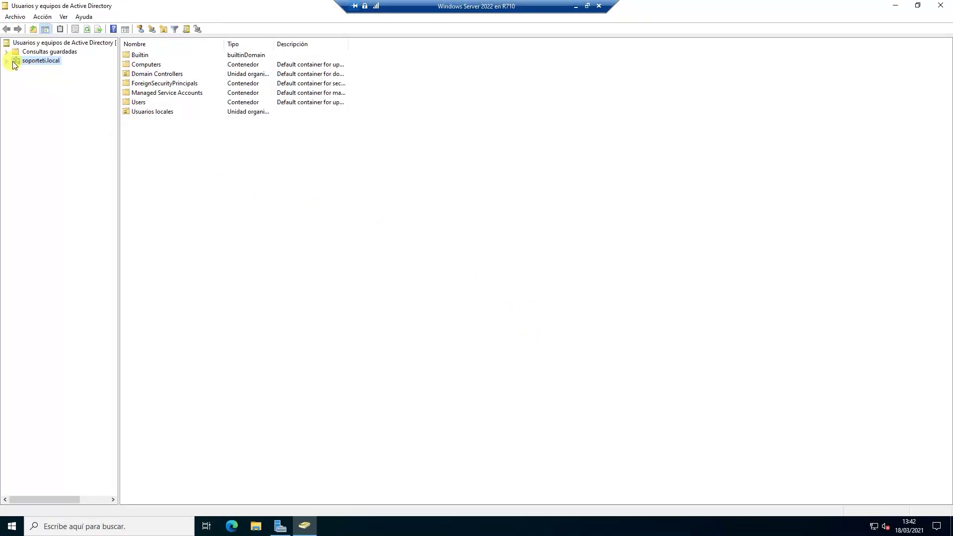
Expand soporteti.local and select the Usuarios locales OU.
{"action": "left_click", "coordinate": [5, 61]}
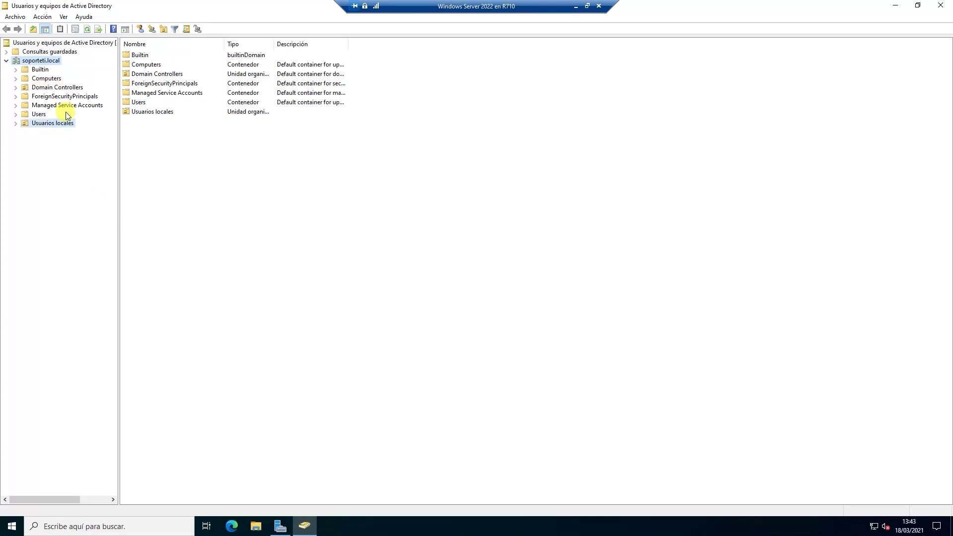
{"action": "left_click", "coordinate": [54, 122]}
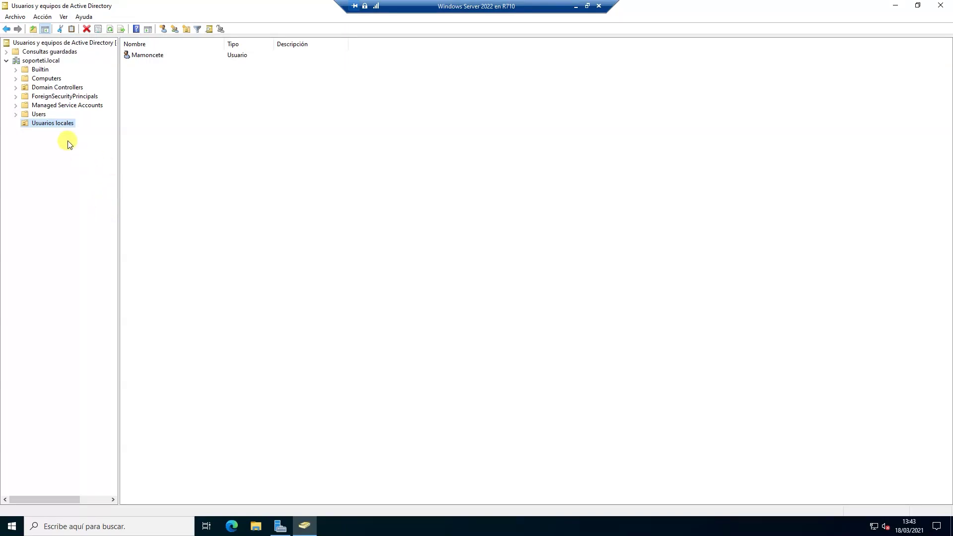
{"action": "right_click", "coordinate": [55, 125]}
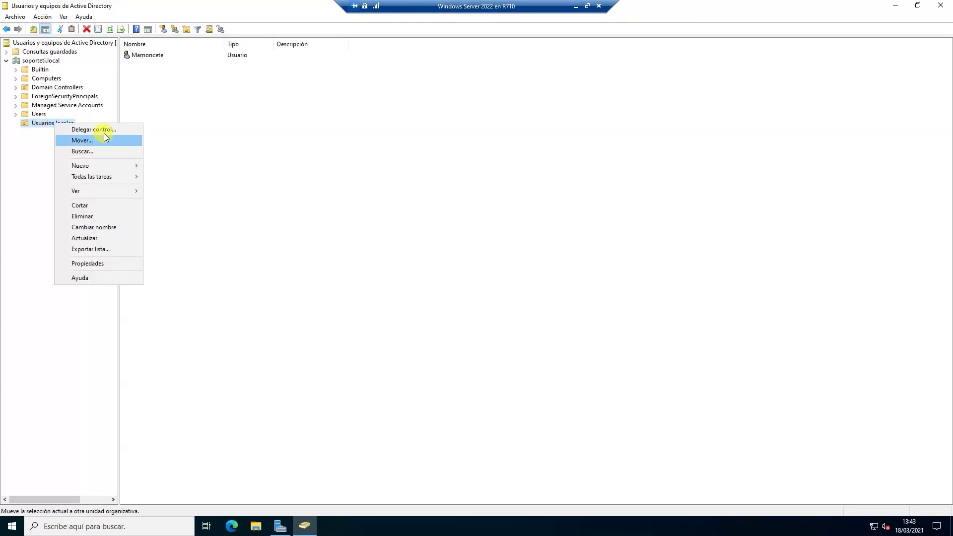
{"action": "left_click", "coordinate": [199, 167]}
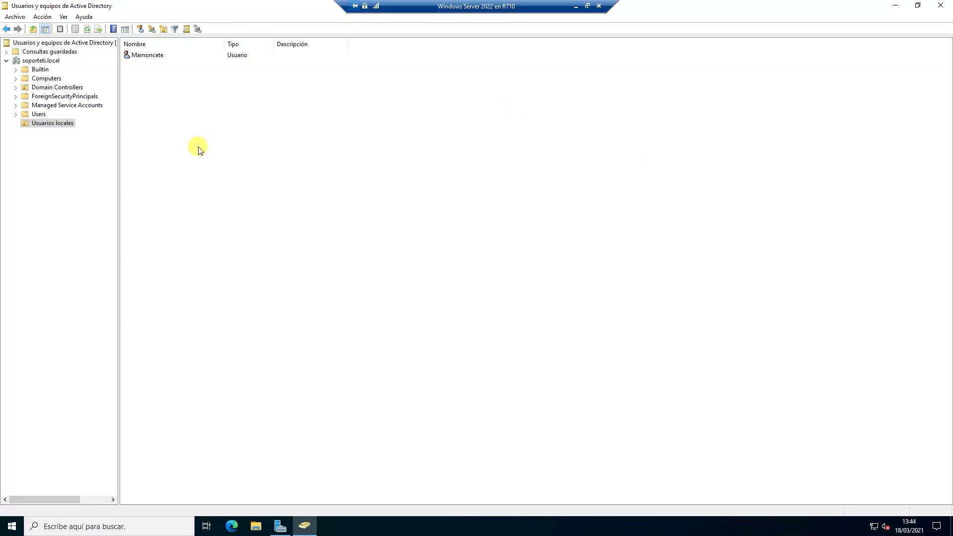
{"action": "left_click", "coordinate": [47, 143]}
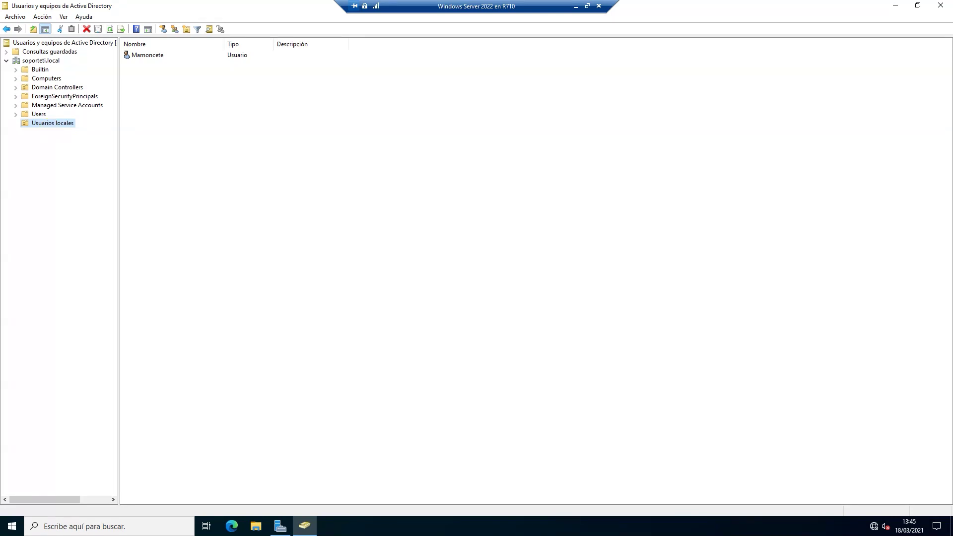
Start the Delegar control wizard on Usuarios locales and get past its welcome page.
{"action": "right_click", "coordinate": [66, 125]}
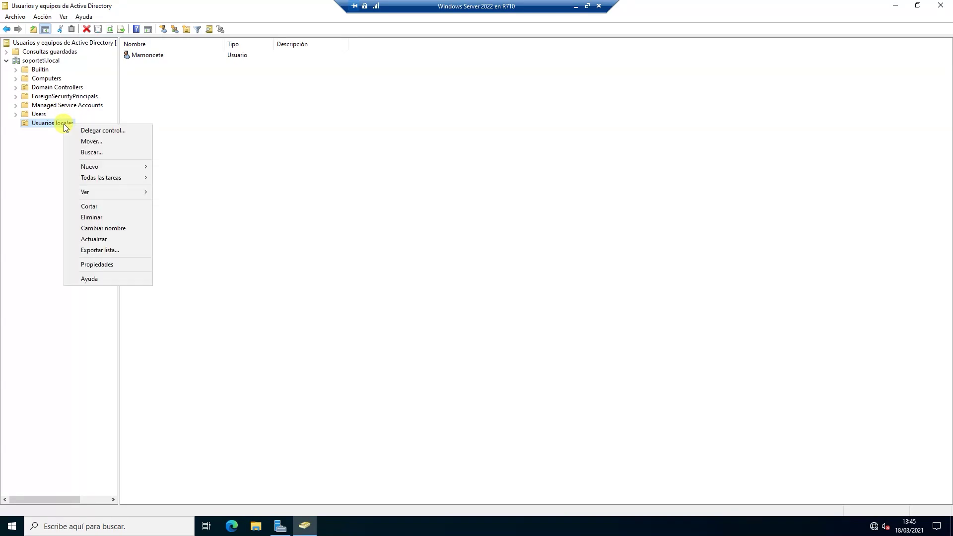
{"action": "left_click", "coordinate": [82, 130]}
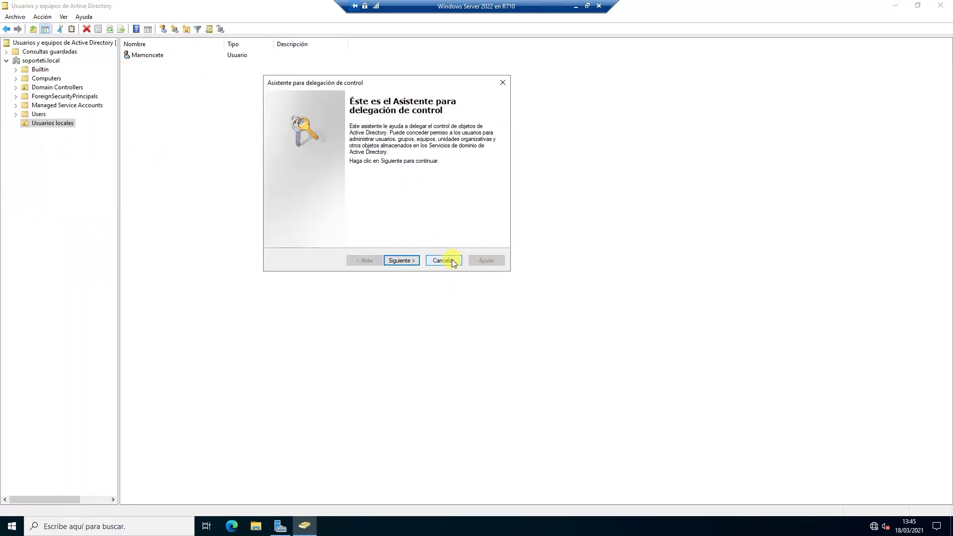
{"action": "left_click", "coordinate": [443, 261]}
{"action": "right_click", "coordinate": [52, 128]}
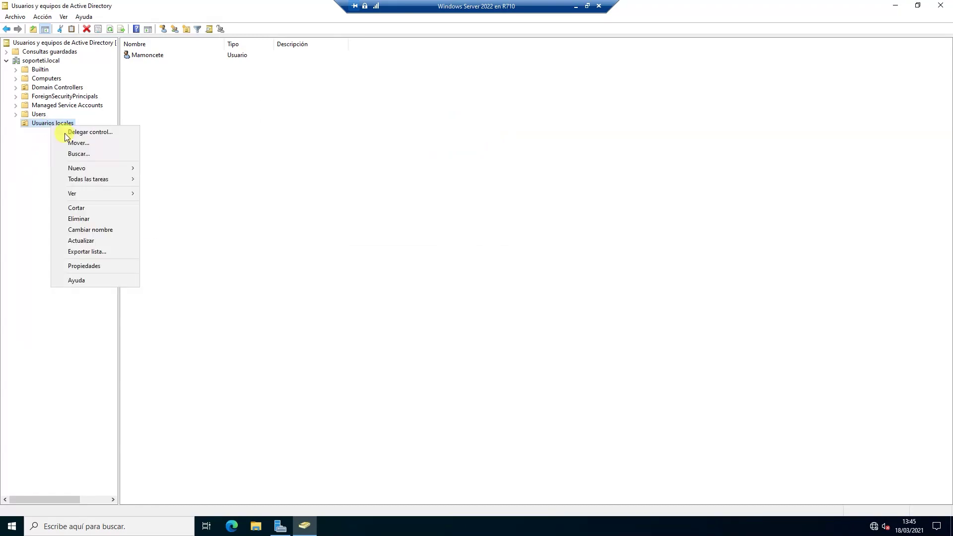
{"action": "left_click", "coordinate": [125, 133]}
{"action": "left_click_drag", "start_coordinate": [180, 10], "coordinate": [489, 152]}
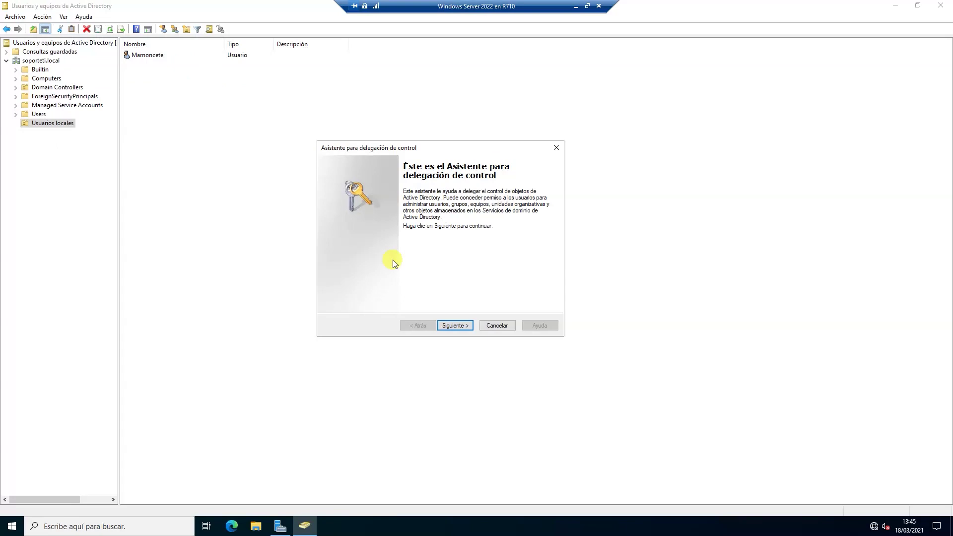
{"action": "left_click", "coordinate": [452, 324]}
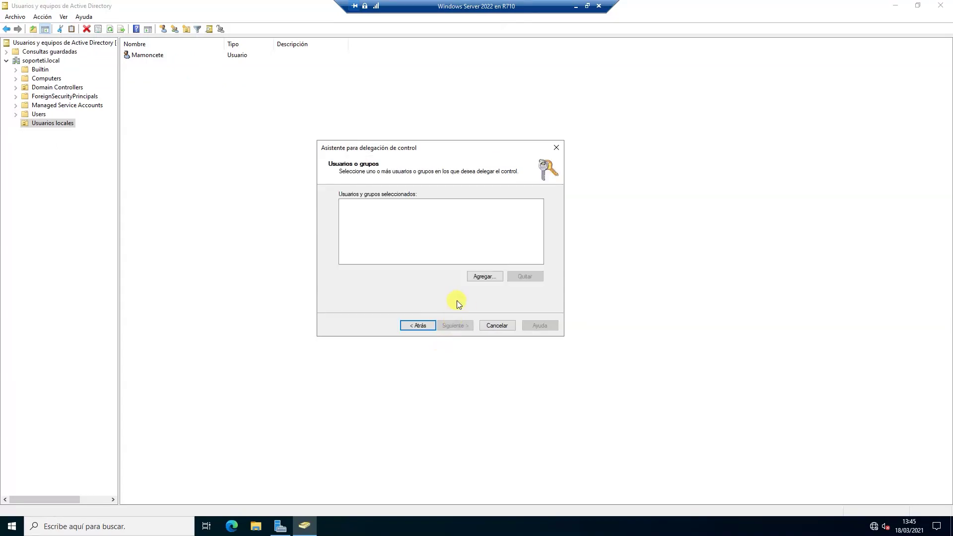
Add the existing user account as the delegate, verified with Comprobar nombres.
{"action": "left_click", "coordinate": [484, 276]}
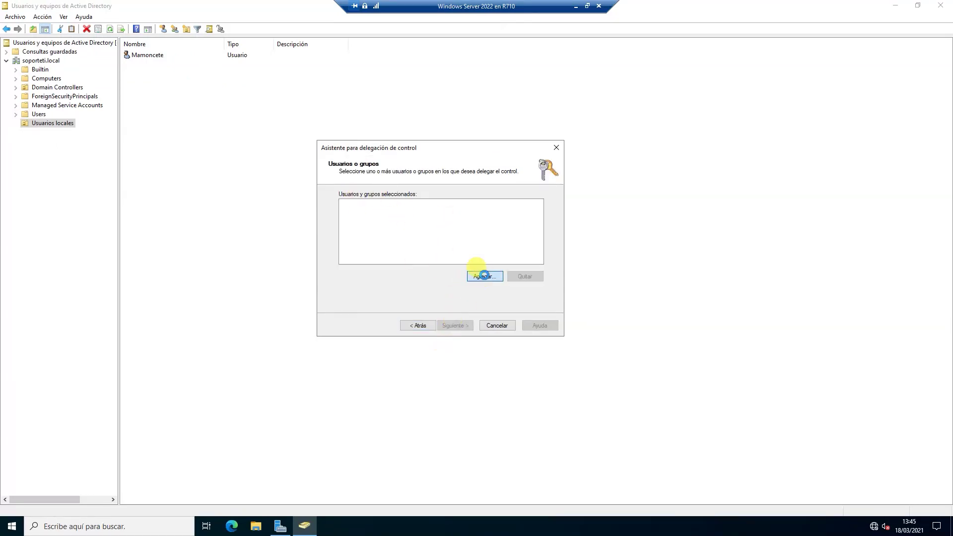
{"action": "type", "text": "Mamoncete"}
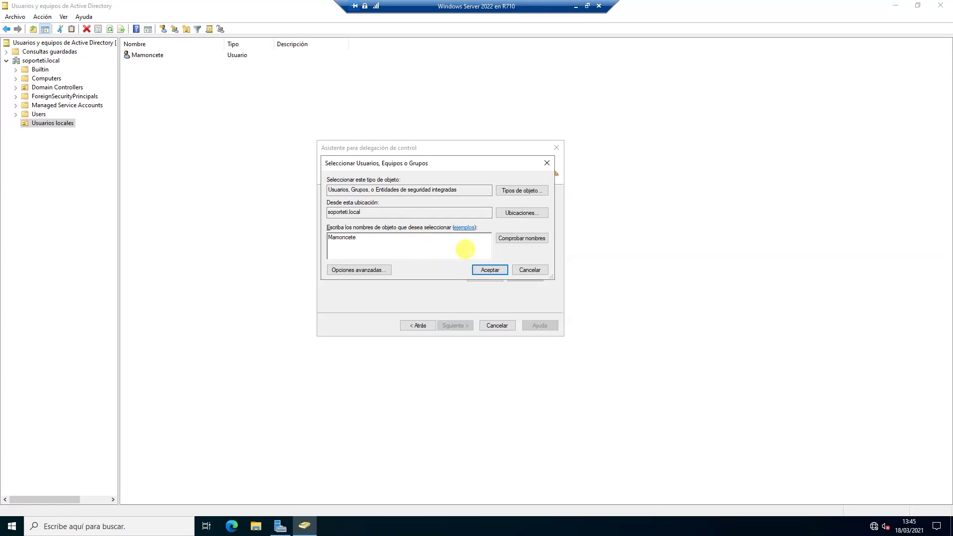
{"action": "left_click", "coordinate": [511, 239]}
{"action": "left_click", "coordinate": [490, 272]}
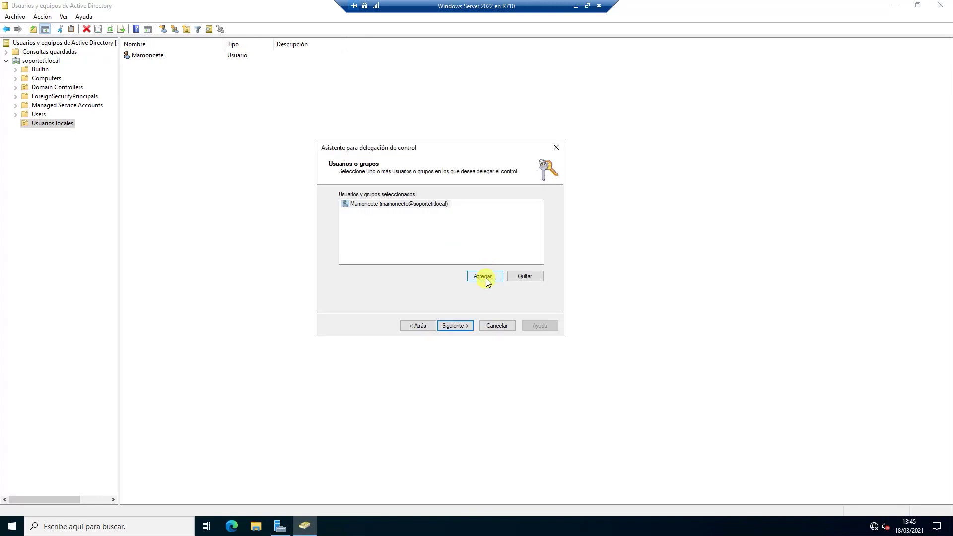
{"action": "left_click", "coordinate": [469, 326]}
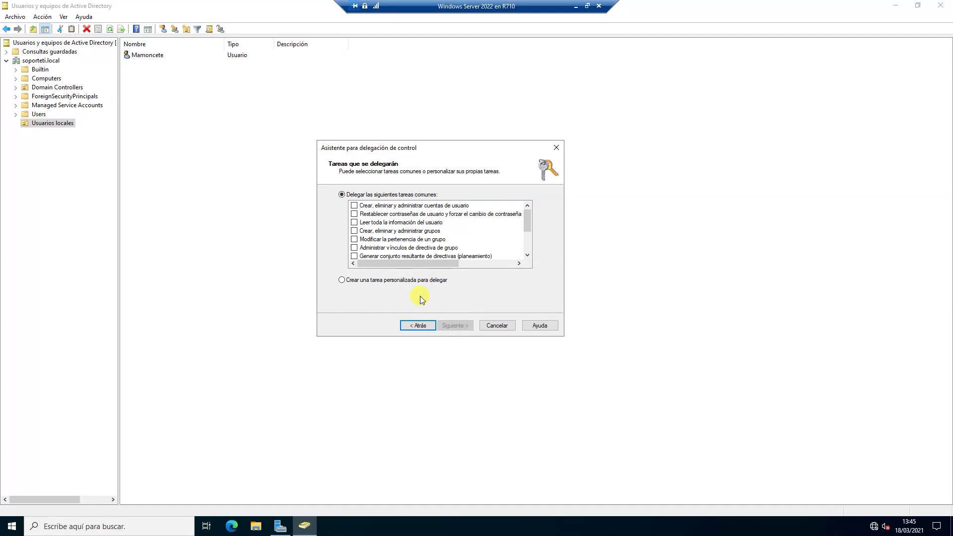
Pick Crear una tarea personalizada, scoped to Solo los siguientes objetos en la carpeta.
{"action": "left_click", "coordinate": [387, 281]}
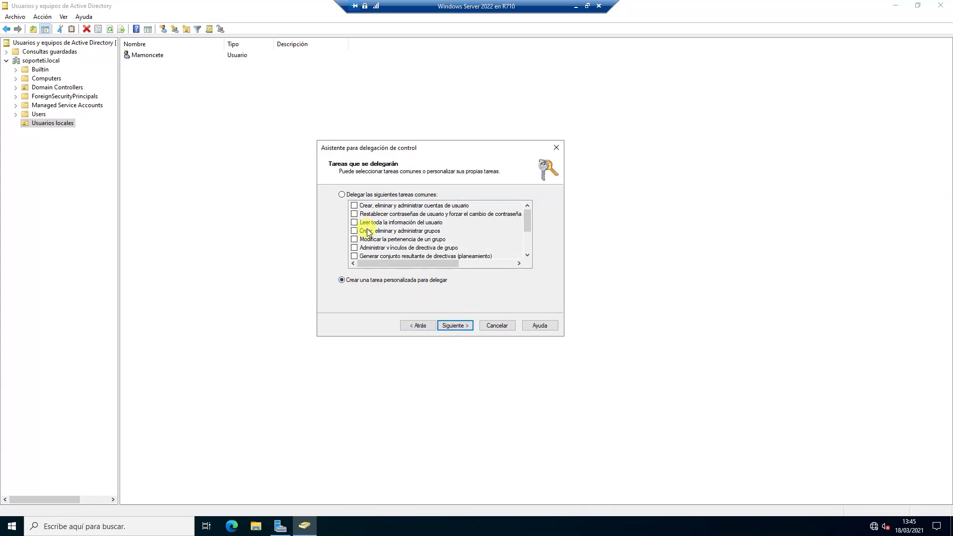
{"action": "left_click", "coordinate": [370, 194]}
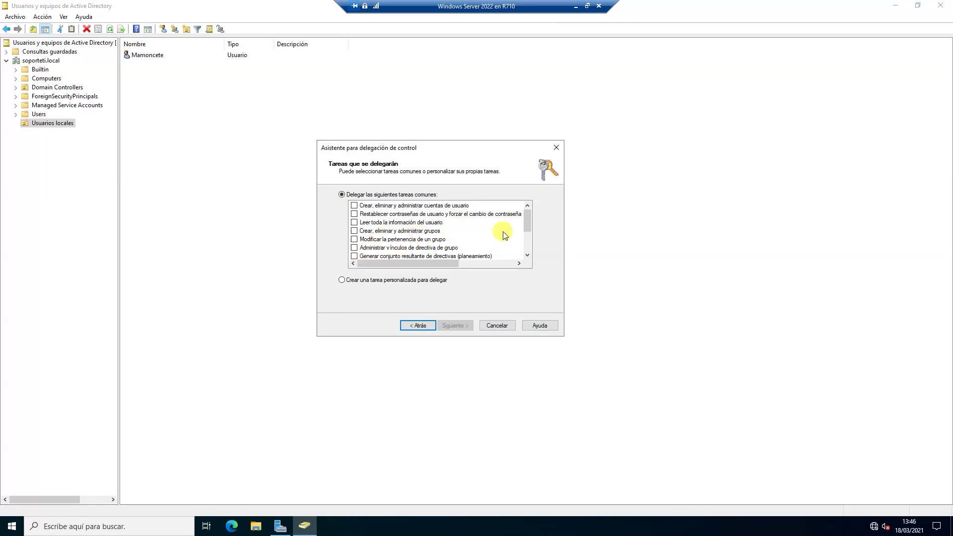
{"action": "left_click_drag", "start_coordinate": [528, 223], "coordinate": [533, 255]}
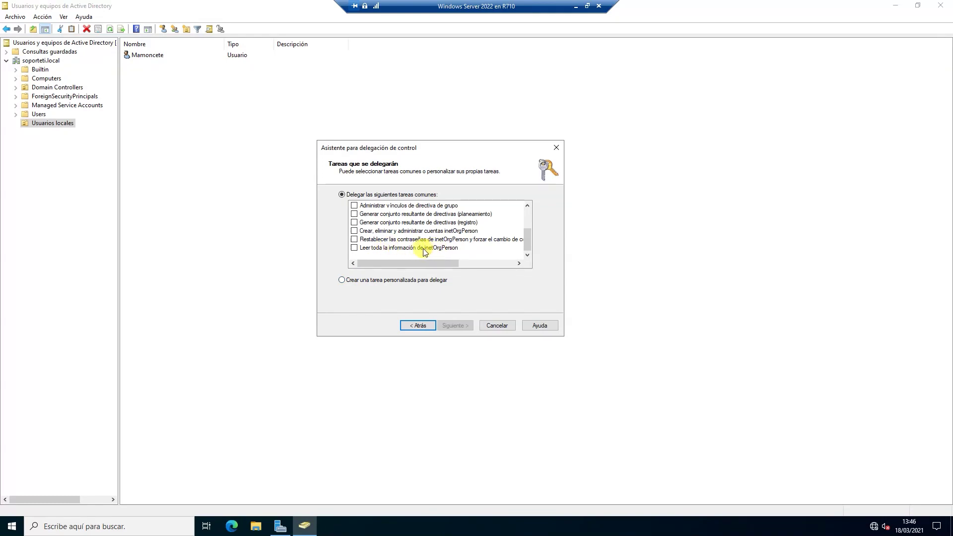
{"action": "scroll", "coordinate": [424, 248], "scroll_direction": "up", "scroll_amount": 3}
{"action": "scroll", "coordinate": [425, 246], "scroll_direction": "down", "scroll_amount": 3}
{"action": "scroll", "coordinate": [424, 247], "scroll_direction": "up", "scroll_amount": 1}
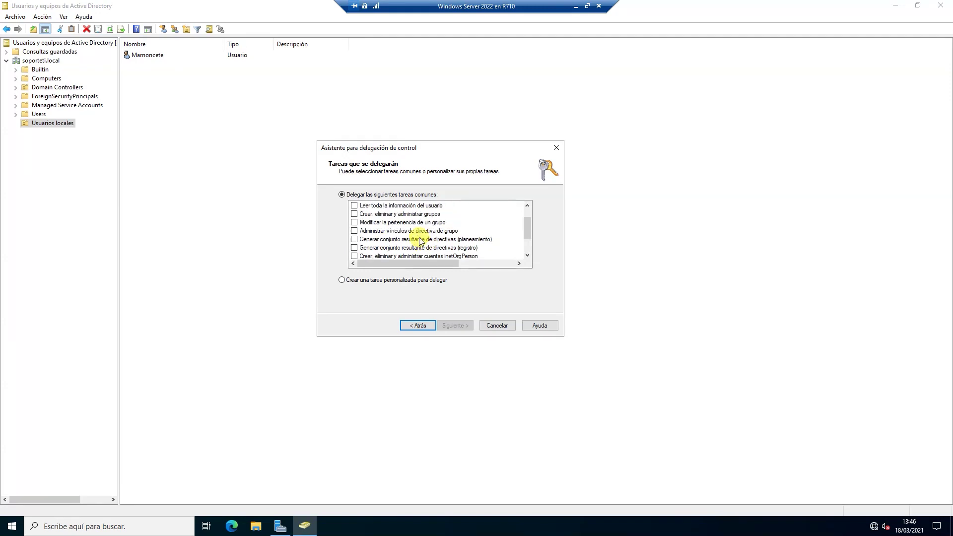
{"action": "scroll", "coordinate": [415, 242], "scroll_direction": "down", "scroll_amount": 1}
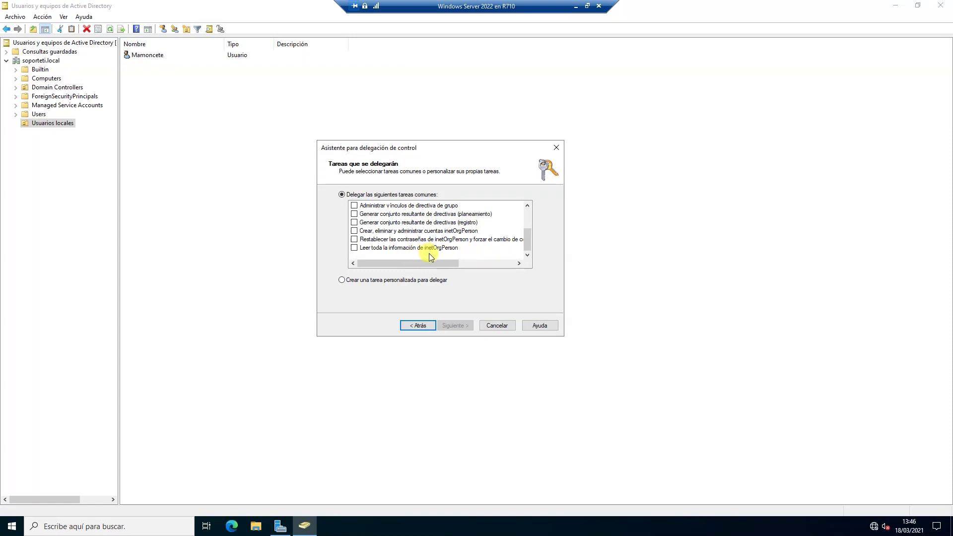
{"action": "left_click", "coordinate": [359, 284]}
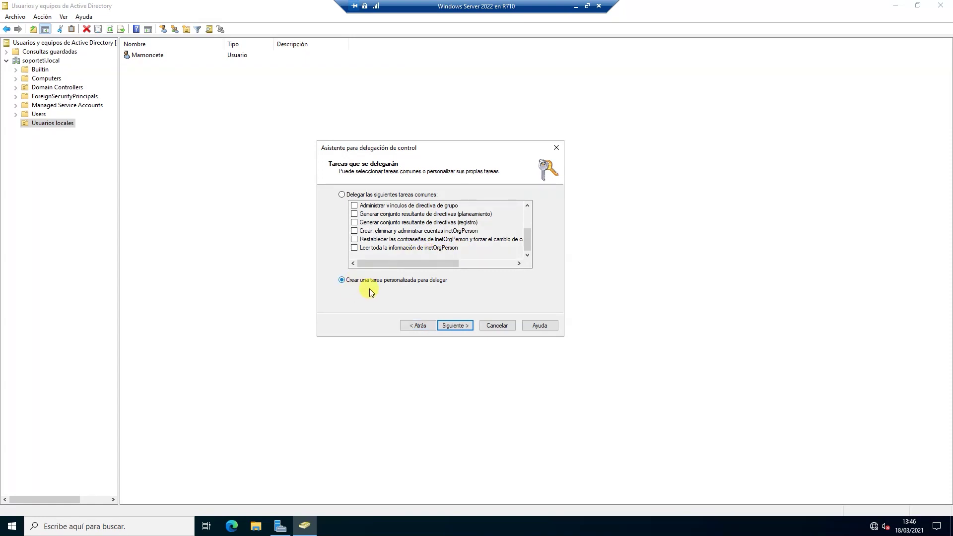
{"action": "left_click", "coordinate": [453, 326]}
{"action": "left_click", "coordinate": [356, 219]}
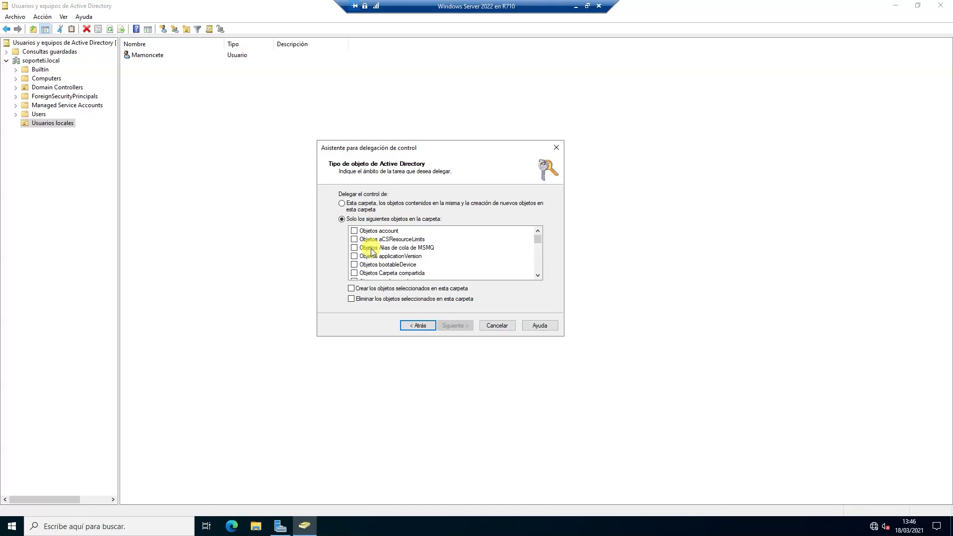
{"action": "scroll", "coordinate": [384, 254], "scroll_direction": "down", "scroll_amount": 5}
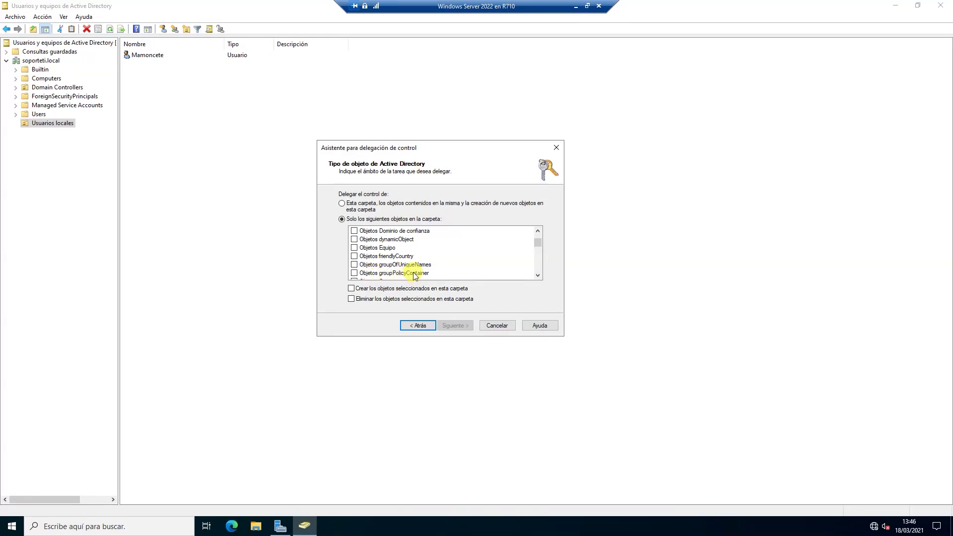
{"action": "scroll", "coordinate": [419, 268], "scroll_direction": "down", "scroll_amount": 2}
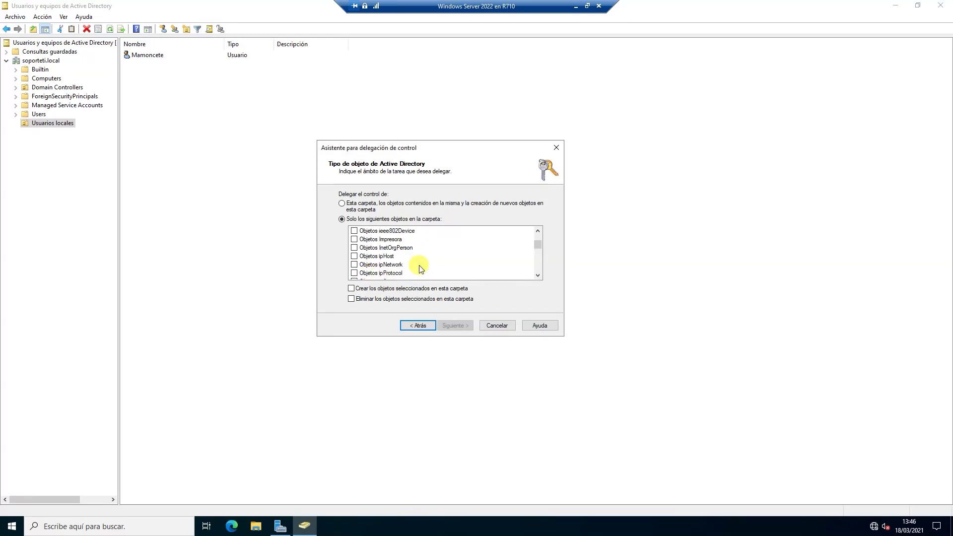
{"action": "scroll", "coordinate": [382, 273], "scroll_direction": "down", "scroll_amount": 5}
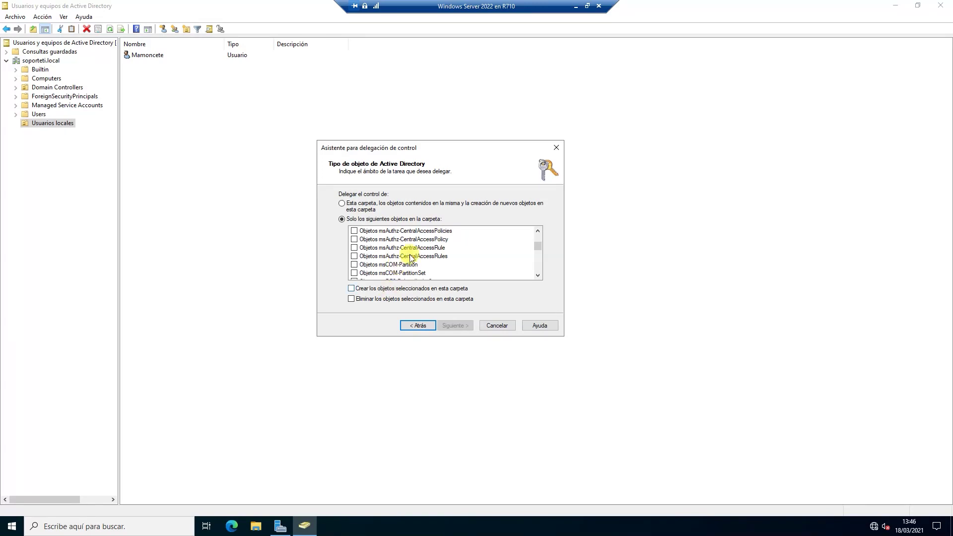
{"action": "left_click", "coordinate": [426, 256]}
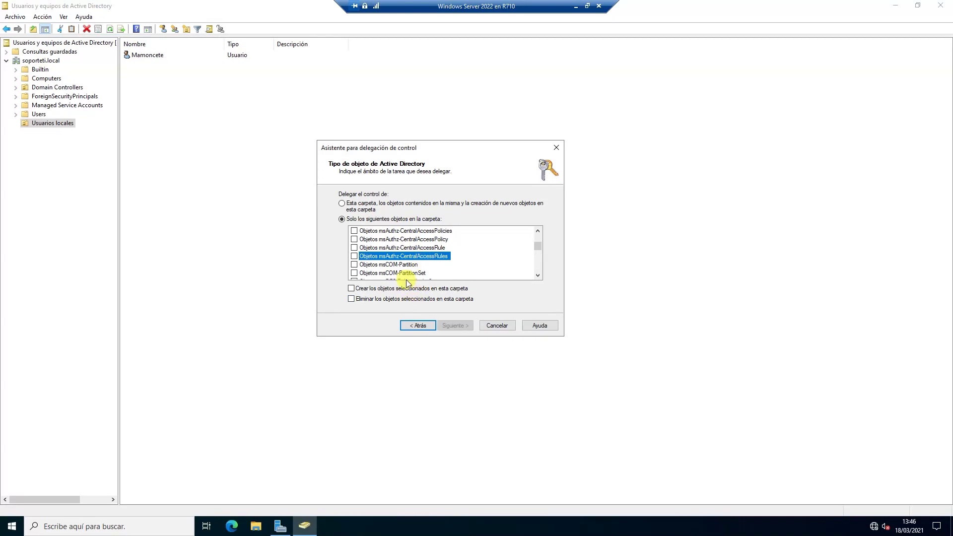
Tick the create/manage accounts, reset passwords and read user info tasks, then finish the wizard.
{"action": "left_click", "coordinate": [422, 326]}
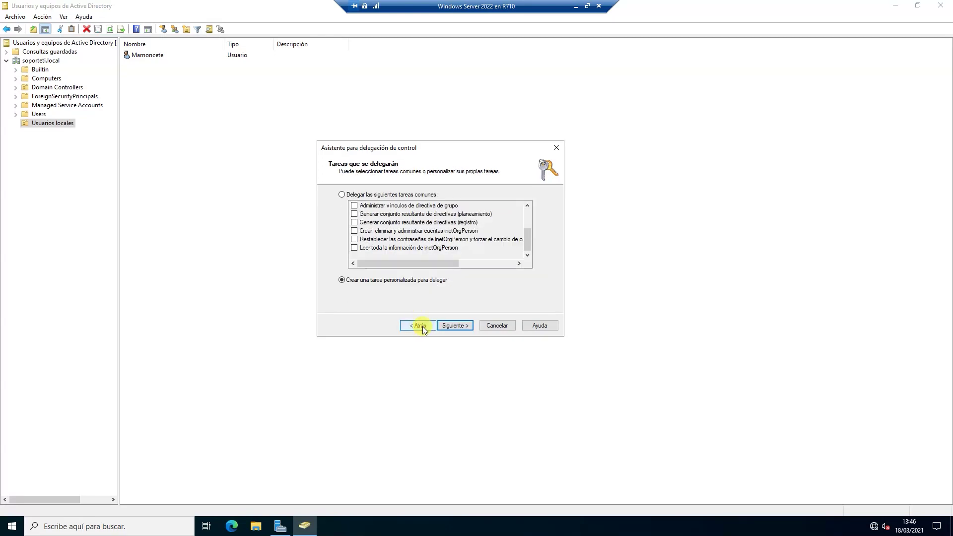
{"action": "left_click", "coordinate": [373, 196]}
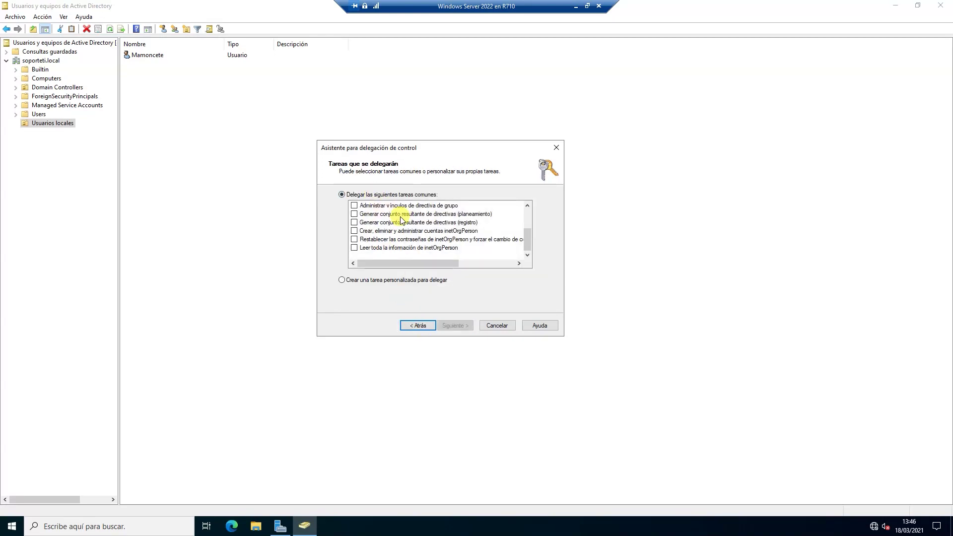
{"action": "scroll", "coordinate": [401, 220], "scroll_direction": "up", "scroll_amount": 2}
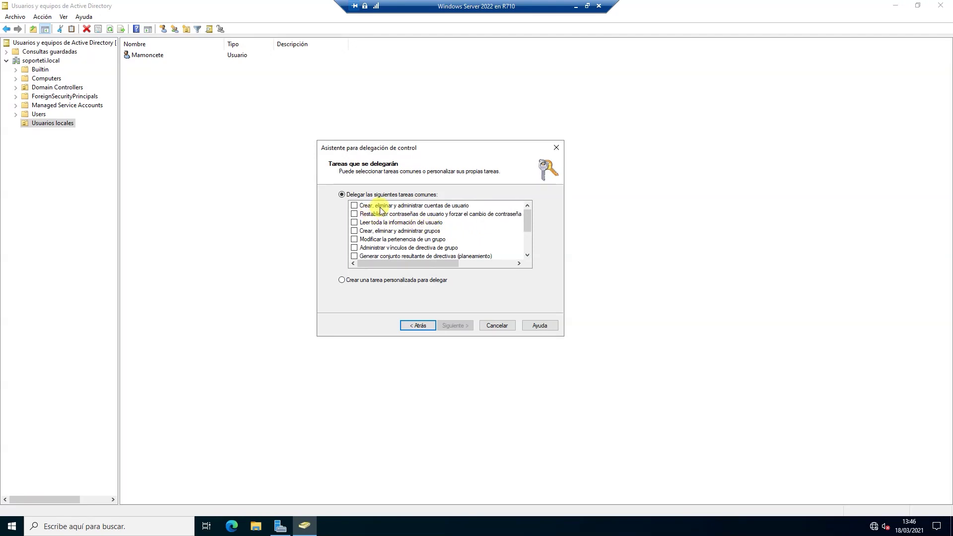
{"action": "left_click", "coordinate": [354, 205]}
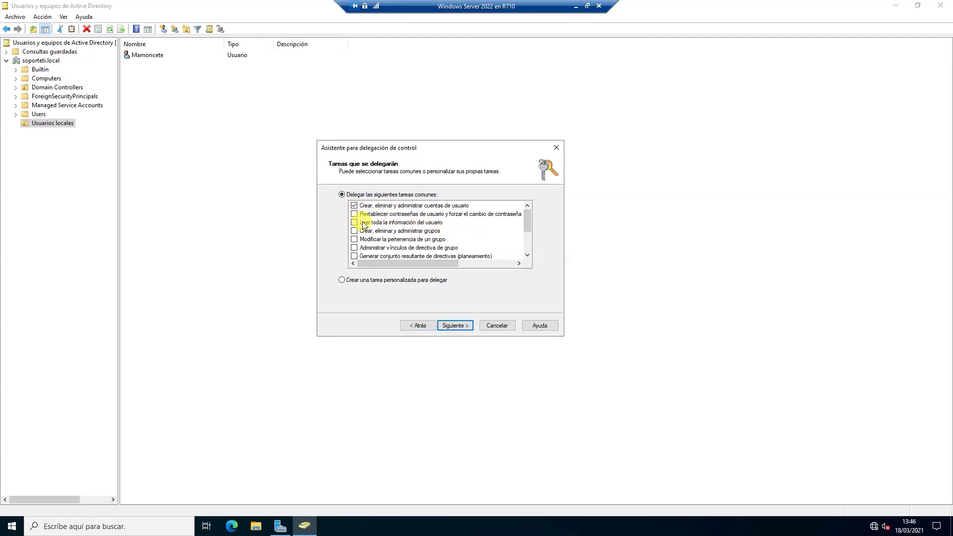
{"action": "left_click", "coordinate": [354, 214]}
{"action": "left_click", "coordinate": [354, 223]}
{"action": "left_click", "coordinate": [444, 323]}
{"action": "left_click", "coordinate": [453, 325]}
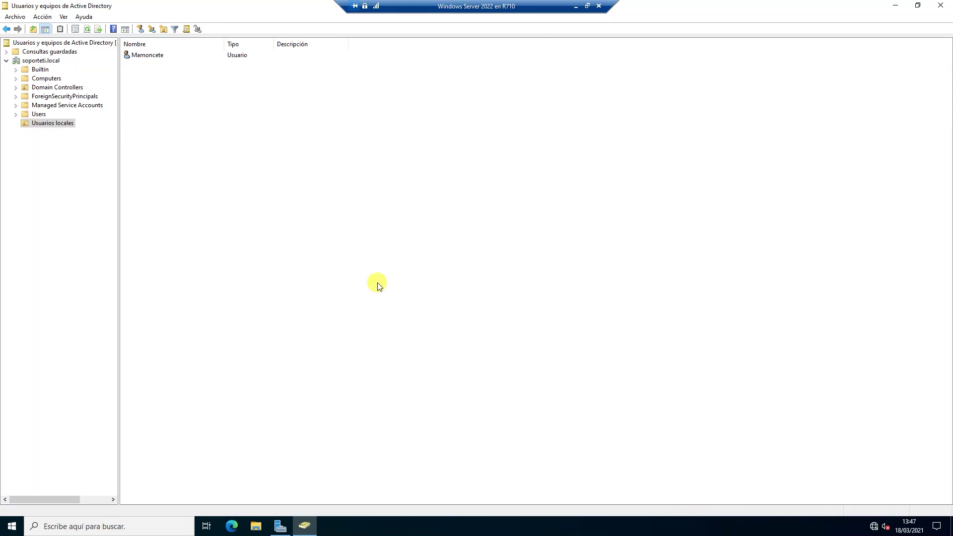
Close the Usuarios locales properties and turn on Ver > Características avanzadas.
{"action": "right_click", "coordinate": [55, 123]}
{"action": "left_click", "coordinate": [109, 262]}
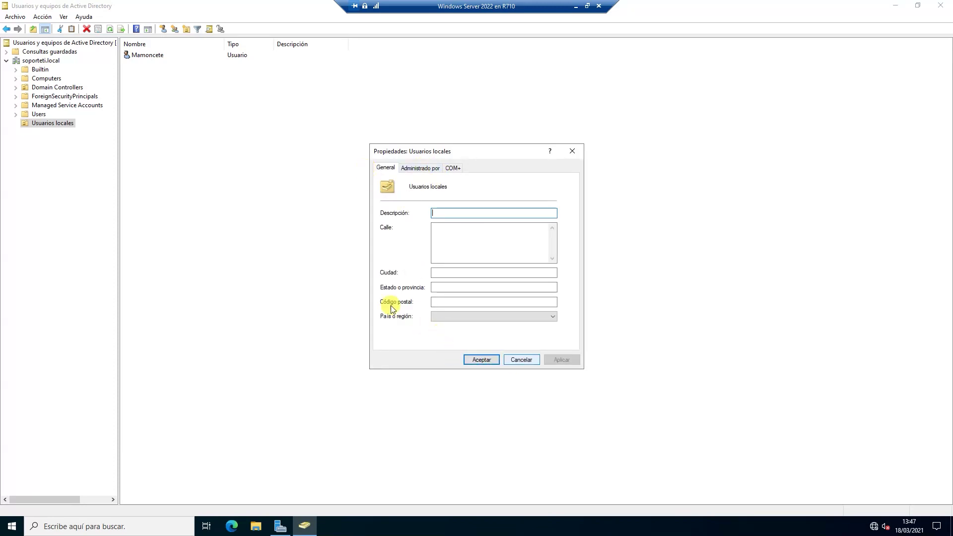
{"action": "key", "text": "Escape"}
{"action": "left_click", "coordinate": [63, 16]}
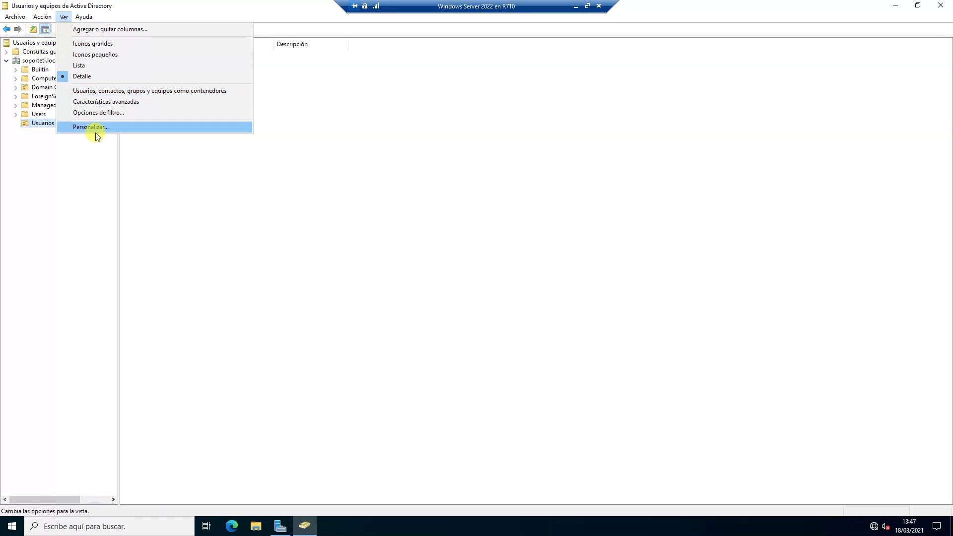
{"action": "left_click", "coordinate": [108, 101]}
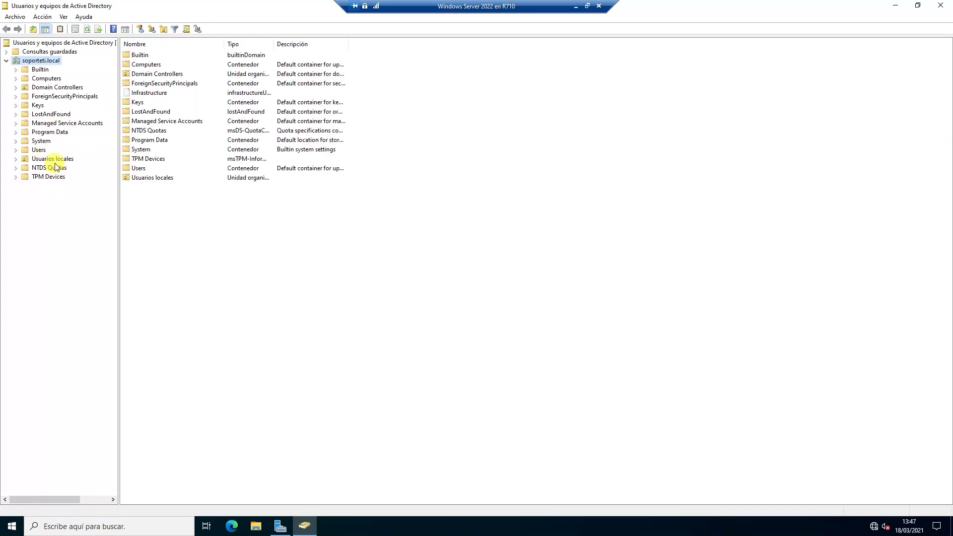
{"action": "right_click", "coordinate": [55, 159]}
Show the Seguridad tab of Usuarios locales properties with the delegated user selected.
{"action": "left_click", "coordinate": [105, 262]}
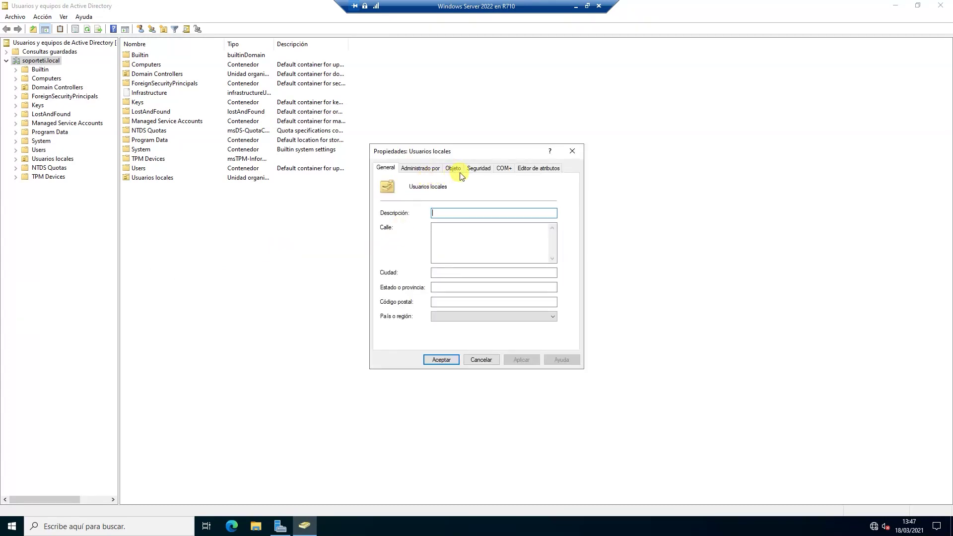
{"action": "left_click", "coordinate": [480, 168]}
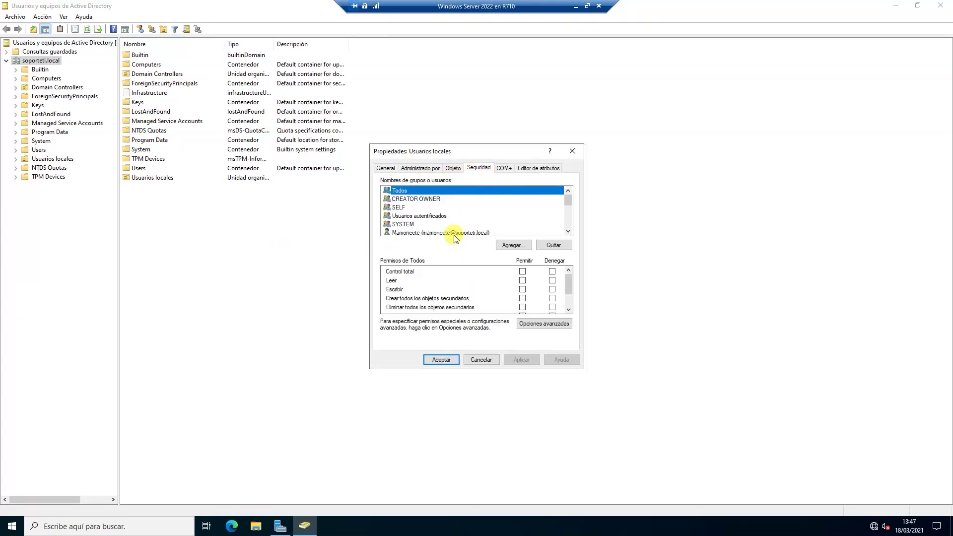
{"action": "left_click", "coordinate": [419, 233]}
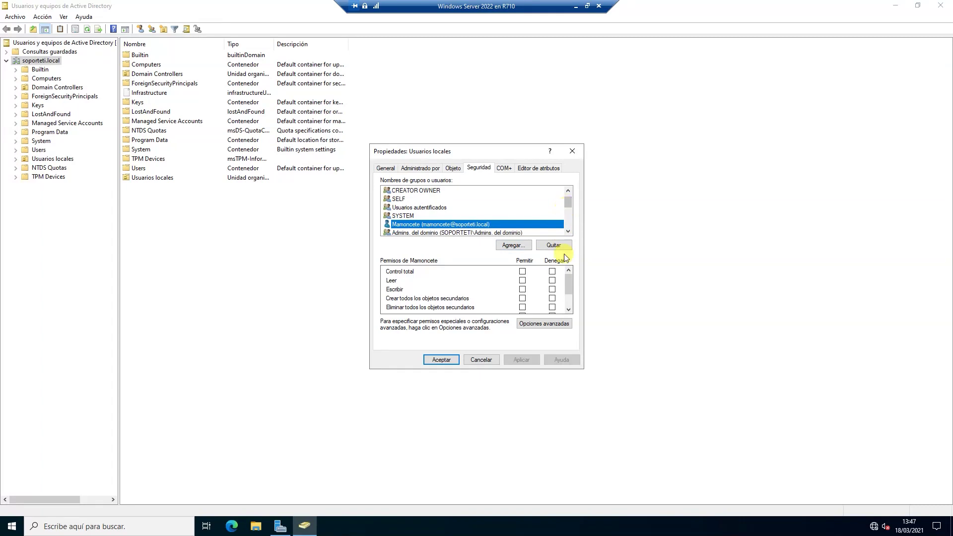
{"action": "scroll", "coordinate": [570, 288], "scroll_direction": "down", "scroll_amount": 1}
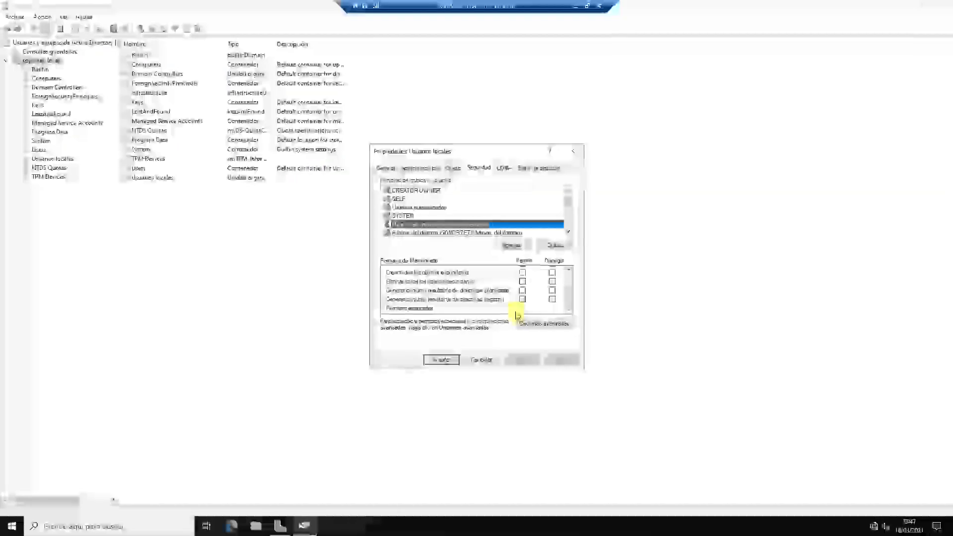
In Opciones avanzadas, widen the Tipo column and open the user's Control total entry.
{"action": "left_click", "coordinate": [537, 324]}
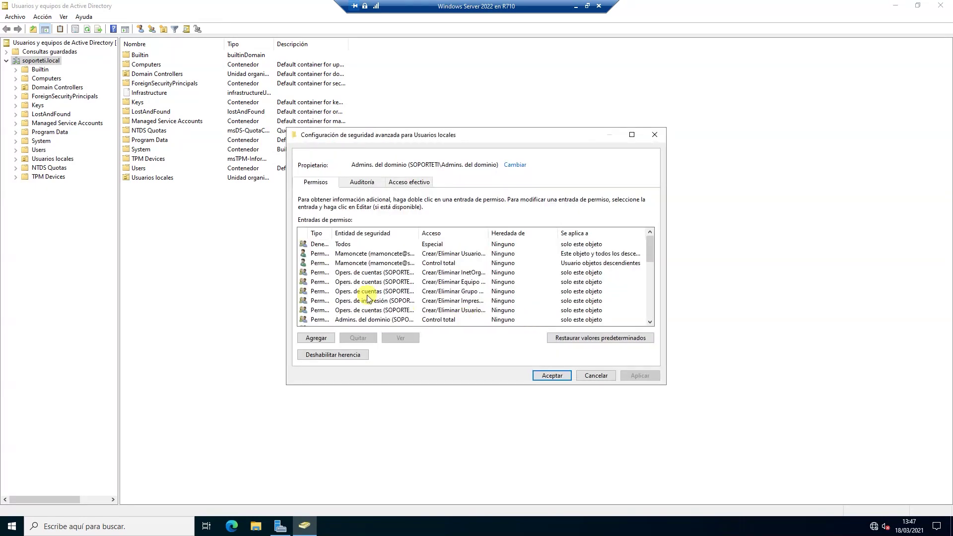
{"action": "double_click", "coordinate": [331, 233]}
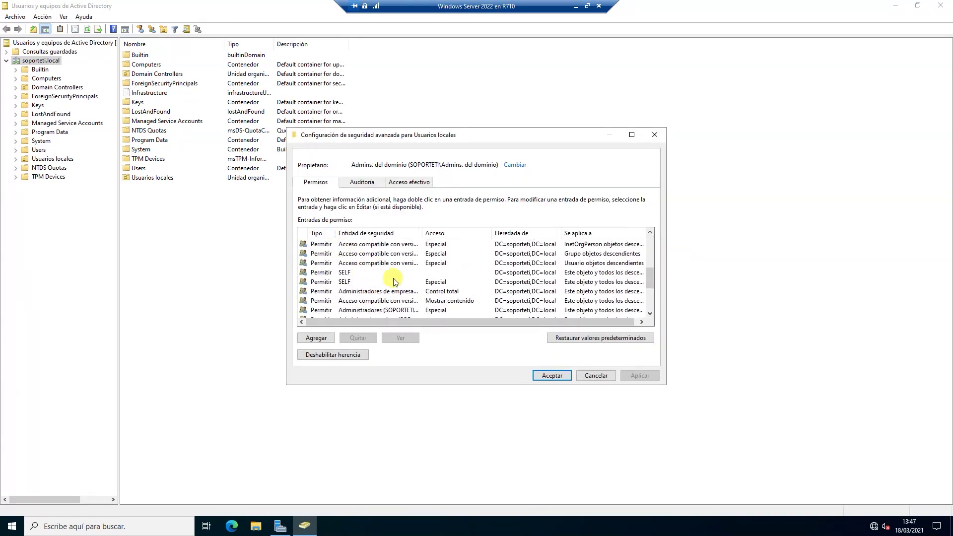
{"action": "scroll", "coordinate": [412, 267], "scroll_direction": "up", "scroll_amount": 5}
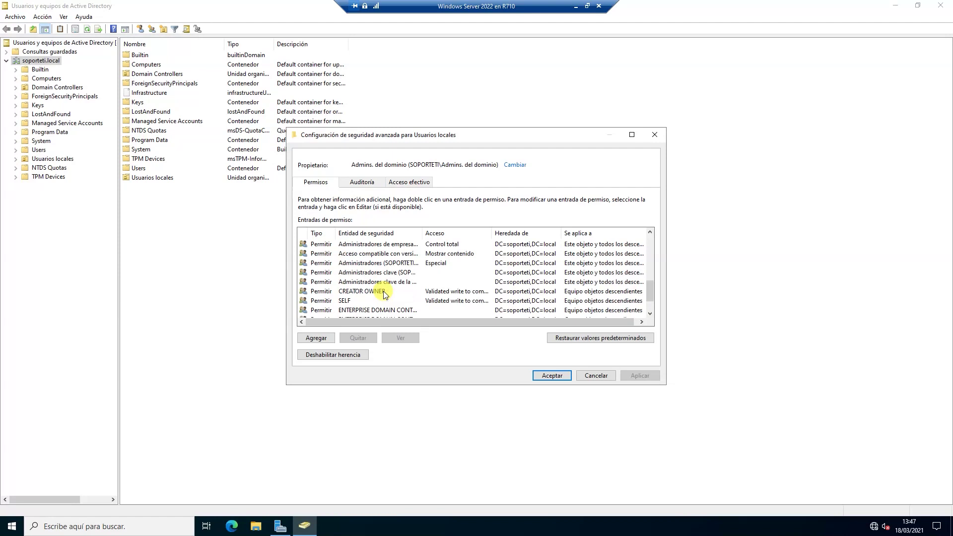
{"action": "scroll", "coordinate": [383, 290], "scroll_direction": "up", "scroll_amount": 1}
{"action": "left_click", "coordinate": [381, 255]}
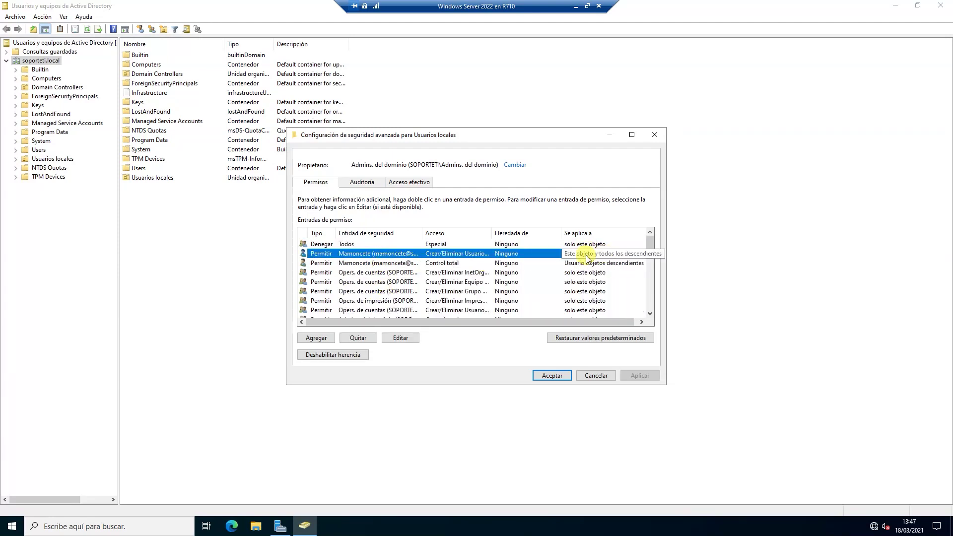
{"action": "left_click", "coordinate": [382, 265]}
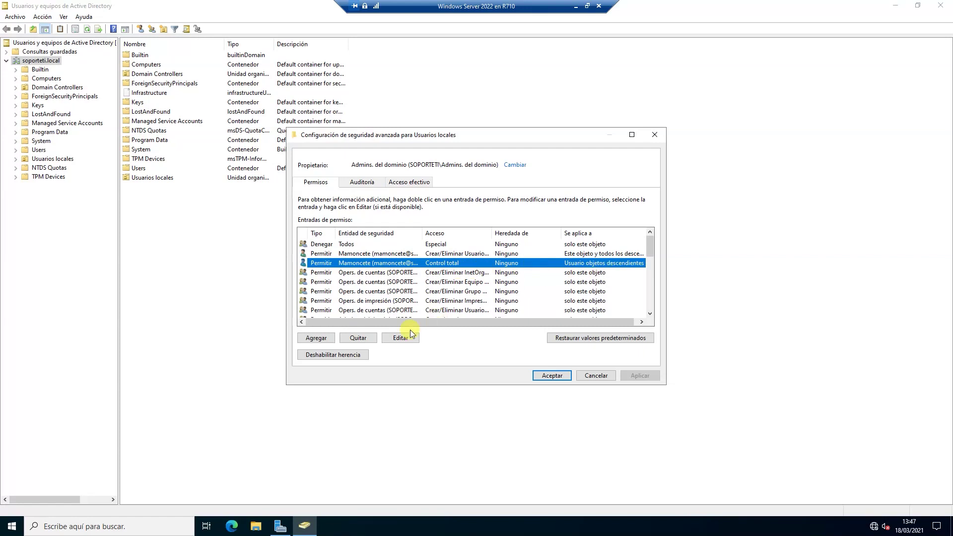
{"action": "left_click", "coordinate": [400, 340]}
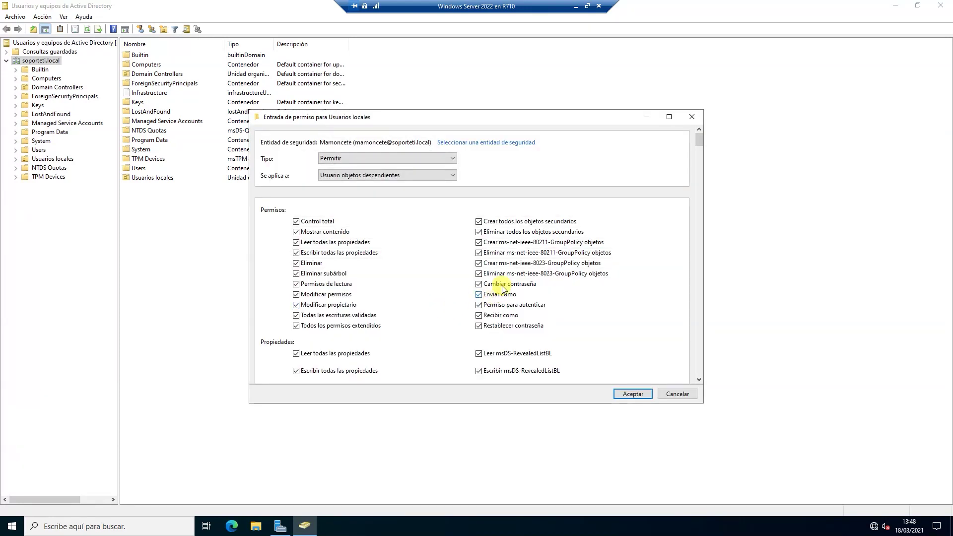
Scroll through the user's full-control permission entry for descendant user objects.
{"action": "scroll", "coordinate": [451, 282], "scroll_direction": "down", "scroll_amount": 3}
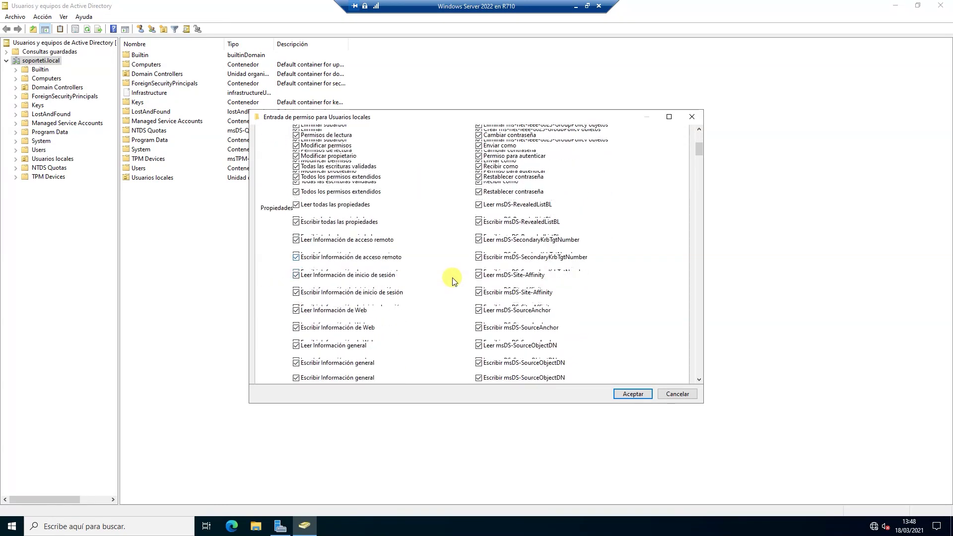
{"action": "scroll", "coordinate": [448, 282], "scroll_direction": "down", "scroll_amount": 3}
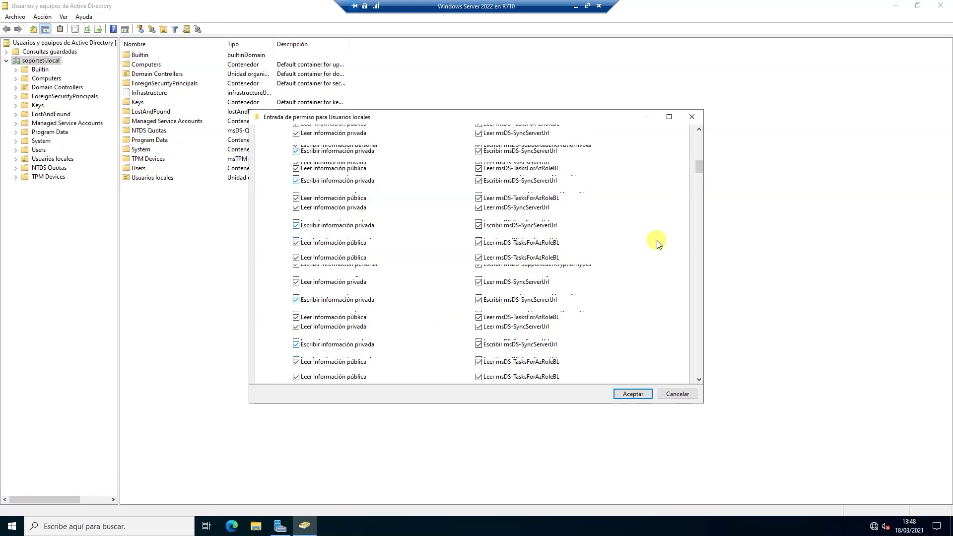
{"action": "left_click", "coordinate": [698, 170]}
{"action": "left_click_drag", "start_coordinate": [700, 172], "coordinate": [691, 252]}
{"action": "scroll", "coordinate": [655, 272], "scroll_direction": "down", "scroll_amount": 5}
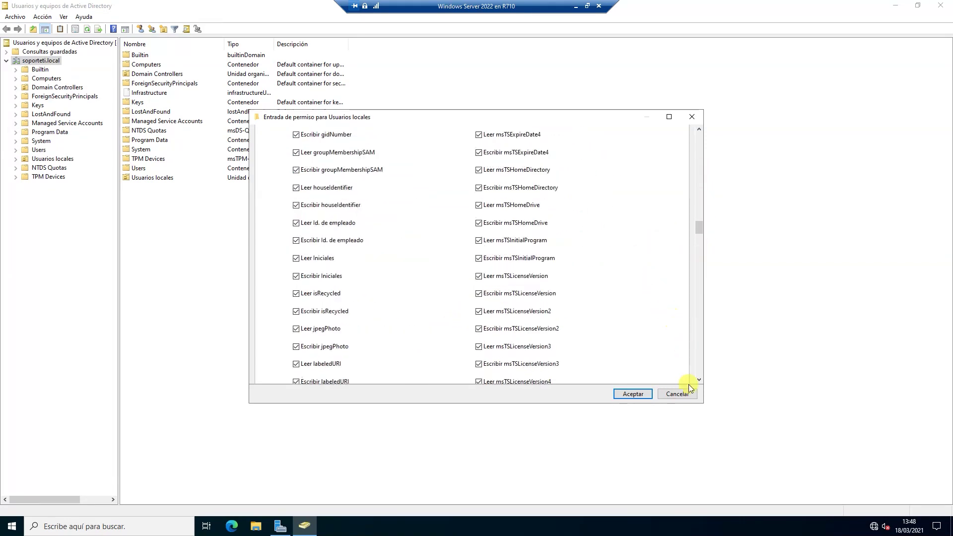
Close the permission entry, Advanced Security and Usuarios locales properties without changes.
{"action": "left_click", "coordinate": [677, 392]}
{"action": "left_click", "coordinate": [608, 373]}
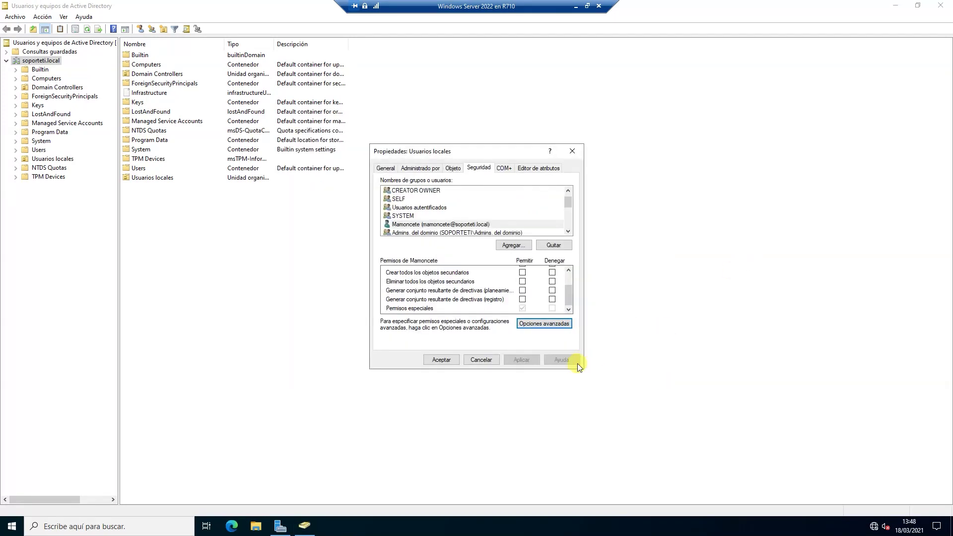
{"action": "left_click", "coordinate": [441, 359]}
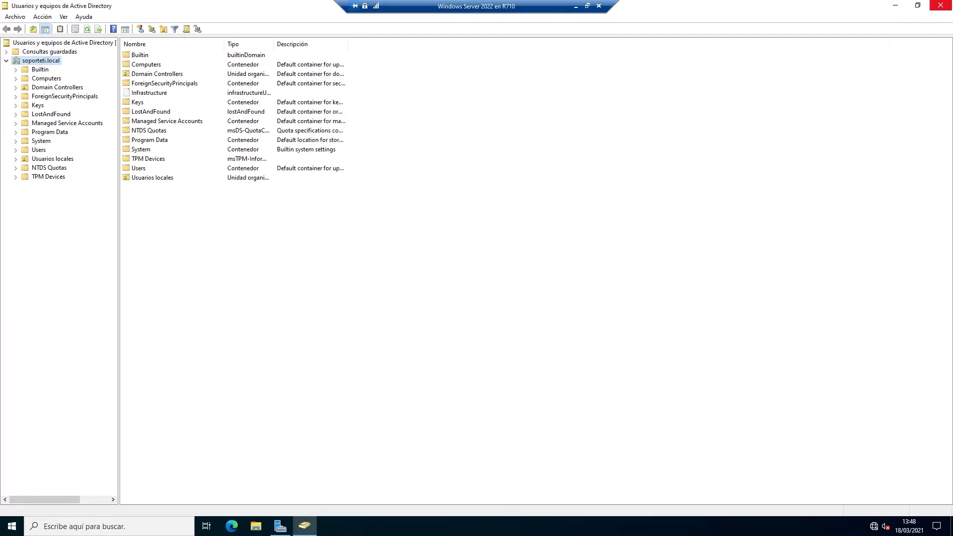
Close Active Directory Users and Computers and sign out of the current session.
{"action": "left_click", "coordinate": [941, 5]}
{"action": "left_click", "coordinate": [12, 526]}
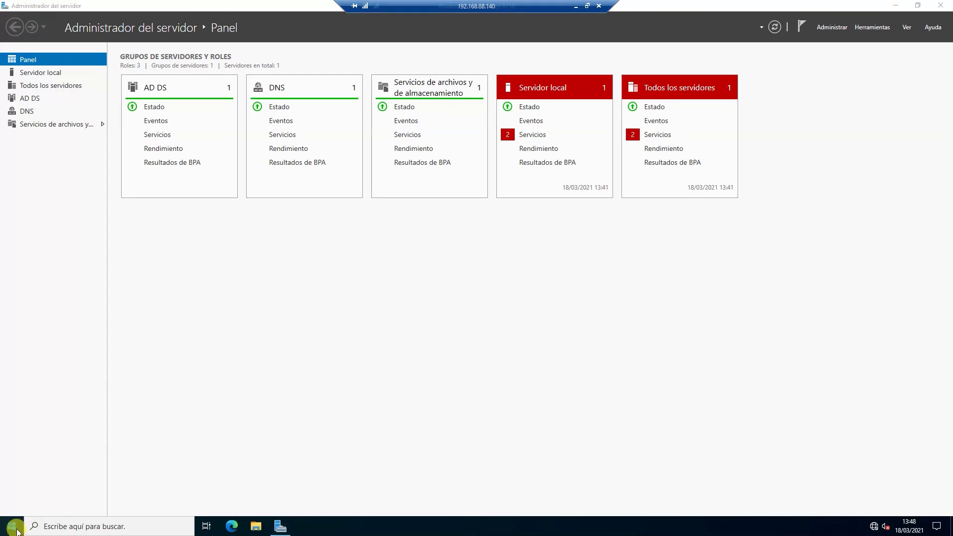
{"action": "left_click", "coordinate": [12, 408]}
{"action": "left_click", "coordinate": [40, 388]}
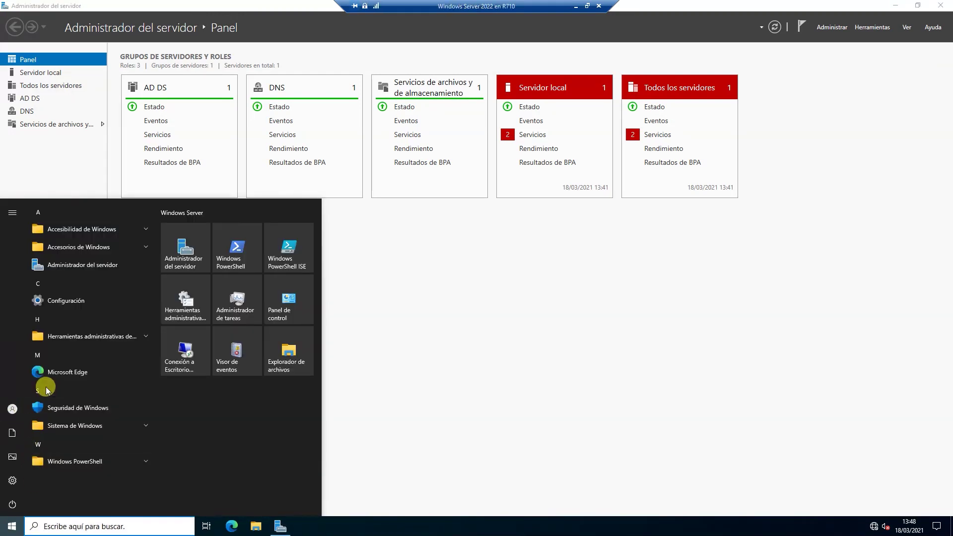
Send Ctrl+Alt+Supr to the virtual machine and return it to full screen.
{"action": "left_click", "coordinate": [587, 7]}
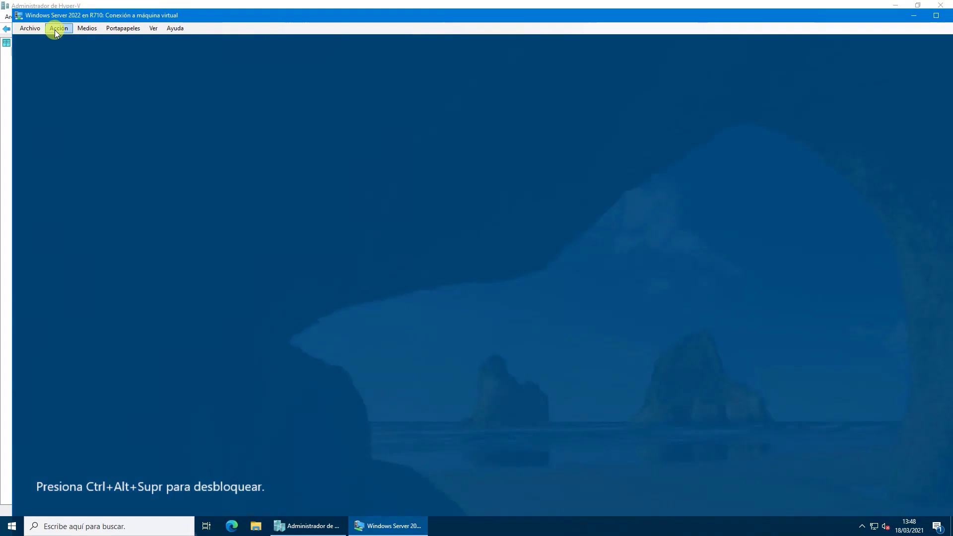
{"action": "left_click", "coordinate": [58, 29]}
{"action": "left_click", "coordinate": [73, 39]}
{"action": "double_click", "coordinate": [285, 13]}
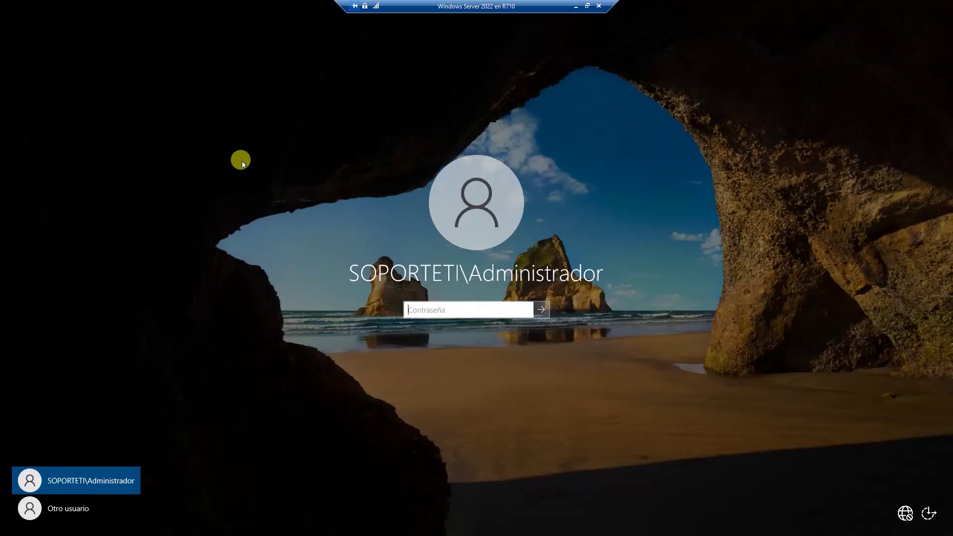
Try signing in as the delegated soporteti user, dismiss the refusal, then sign in as Administrador.
{"action": "left_click", "coordinate": [66, 518]}
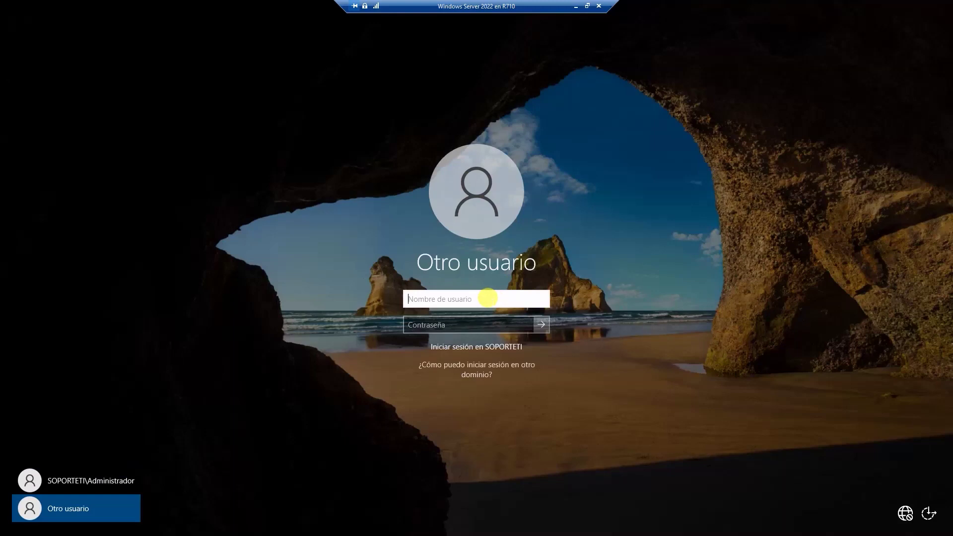
{"action": "type", "text": "soporteti\\Mamoncete"}
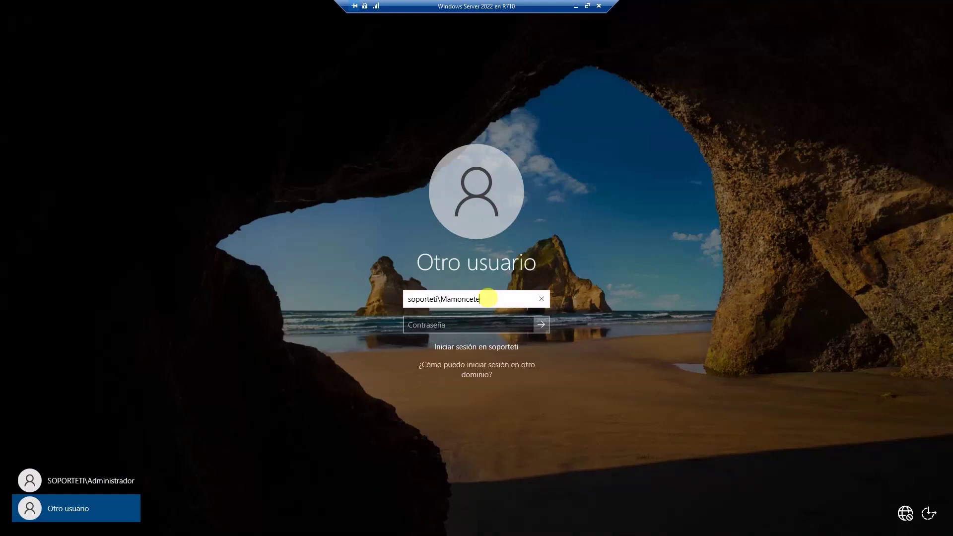
{"action": "key", "text": "Tab"}
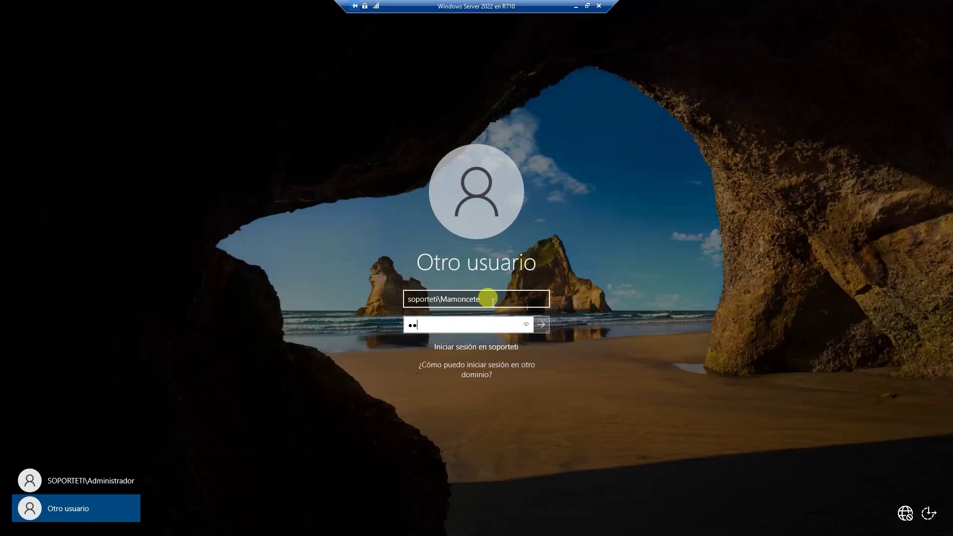
{"action": "key", "text": "Return"}
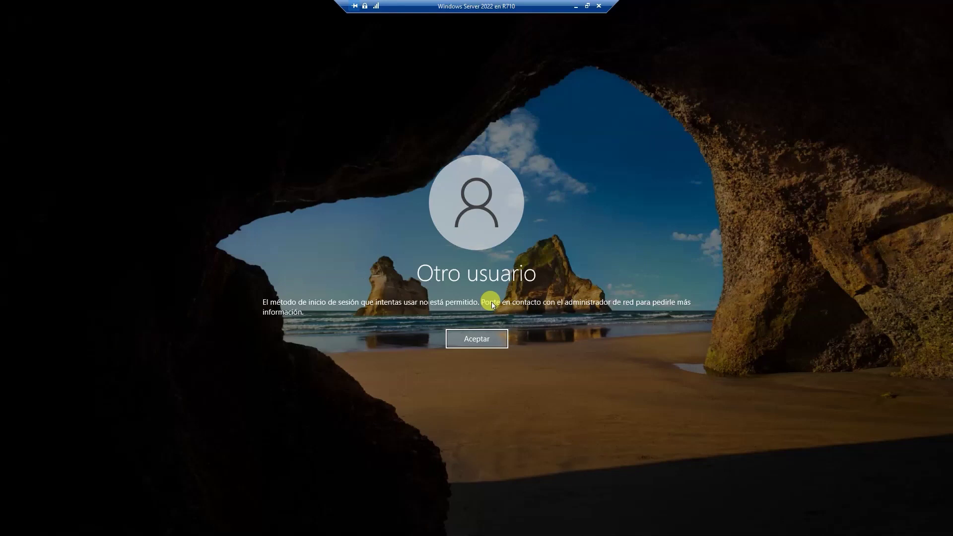
{"action": "left_click", "coordinate": [477, 336]}
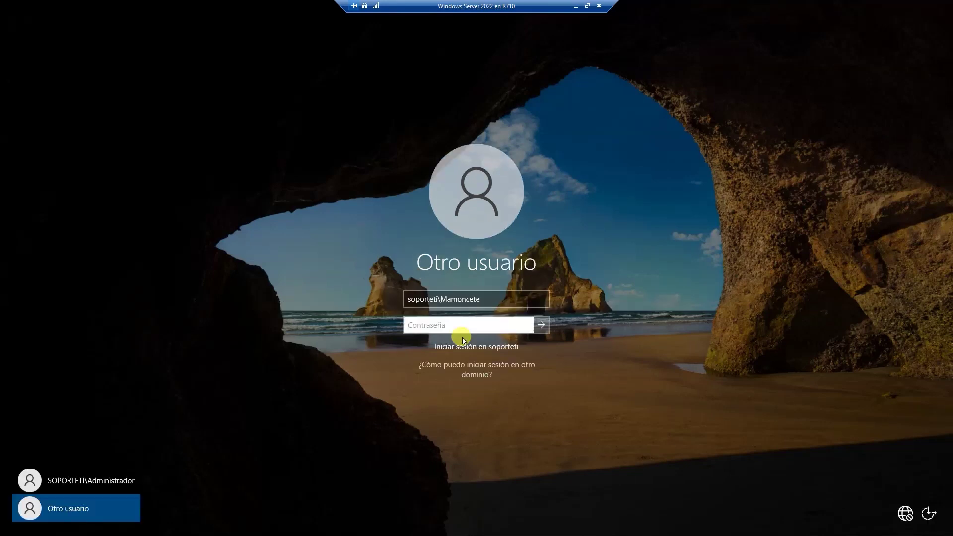
{"action": "left_click", "coordinate": [88, 484]}
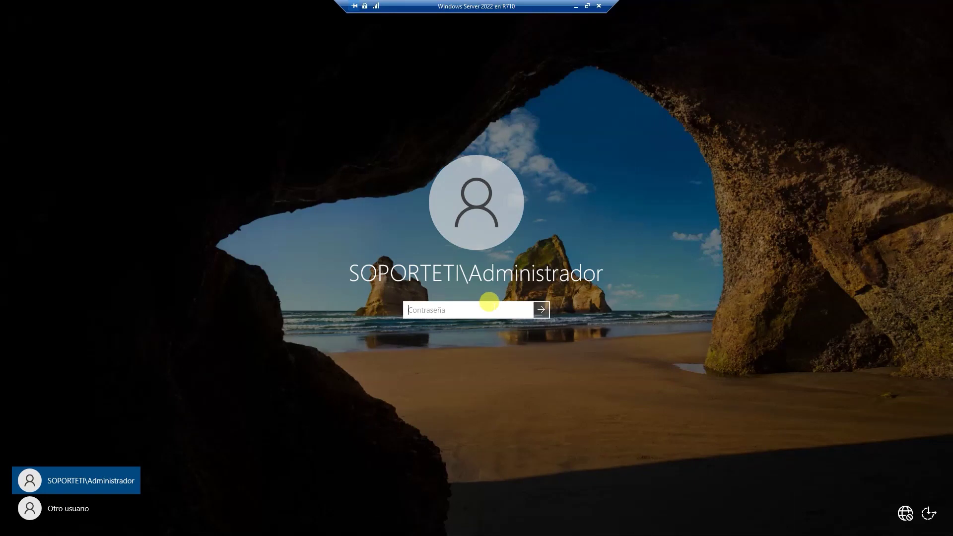
{"action": "key", "text": "Return"}
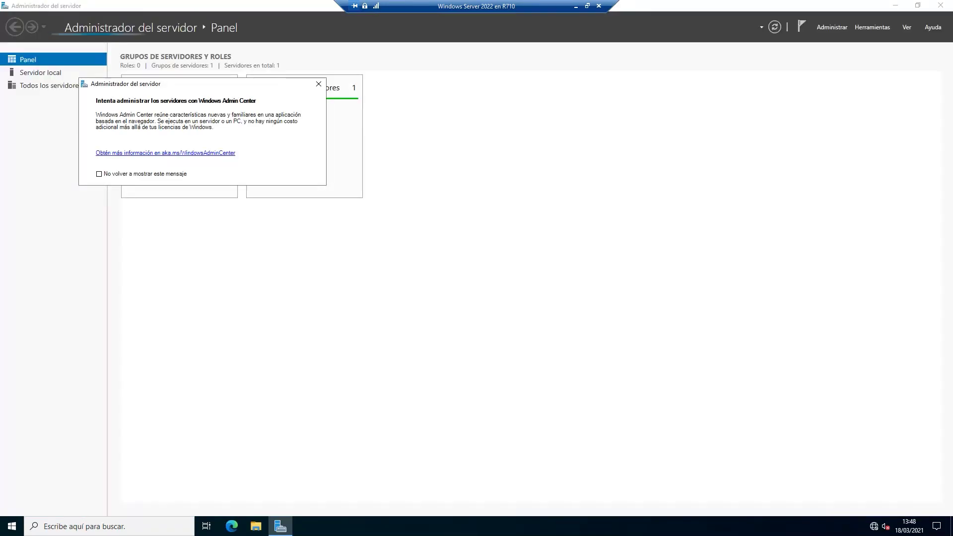
Dismiss the Windows Admin Center notice and launch Administración de directivas de grupo from Herramientas.
{"action": "left_click", "coordinate": [318, 84]}
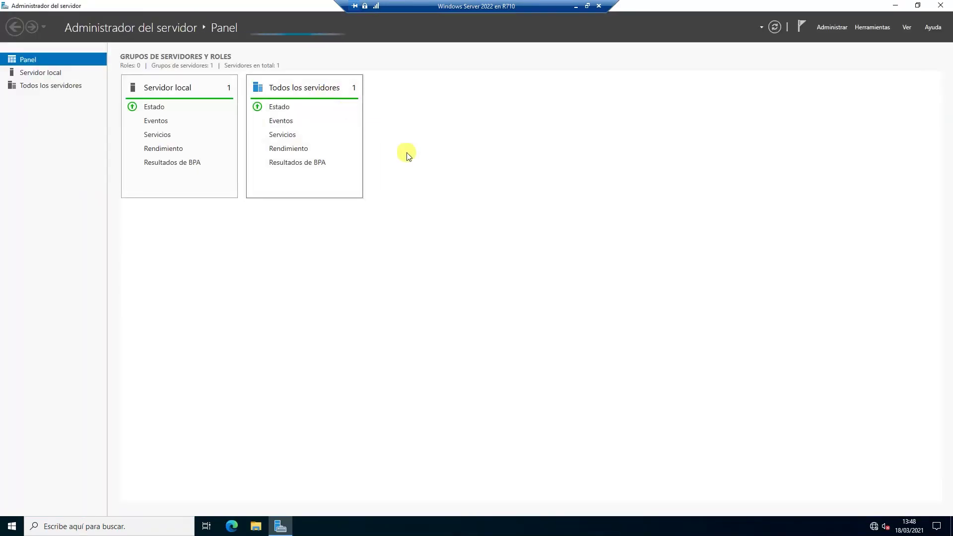
{"action": "left_click", "coordinate": [880, 30]}
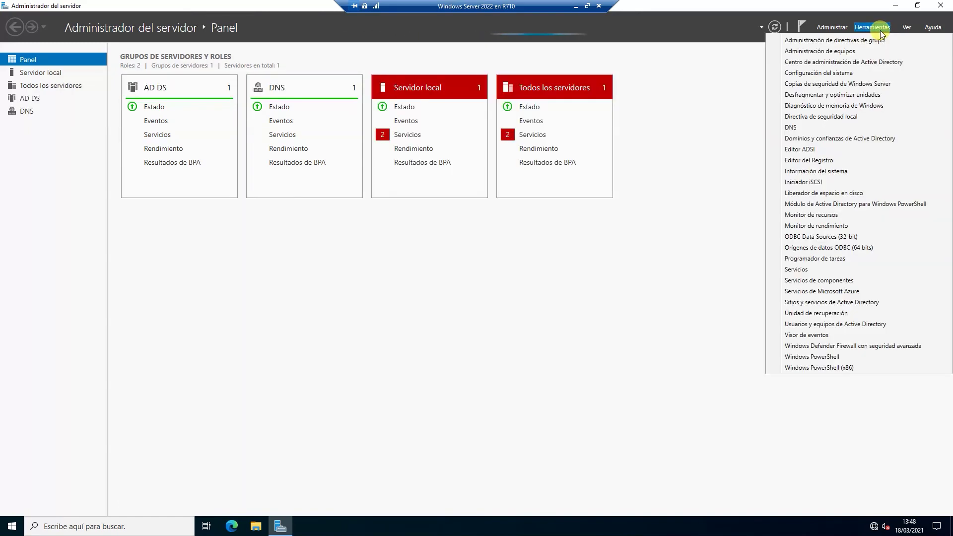
{"action": "left_click", "coordinate": [854, 43]}
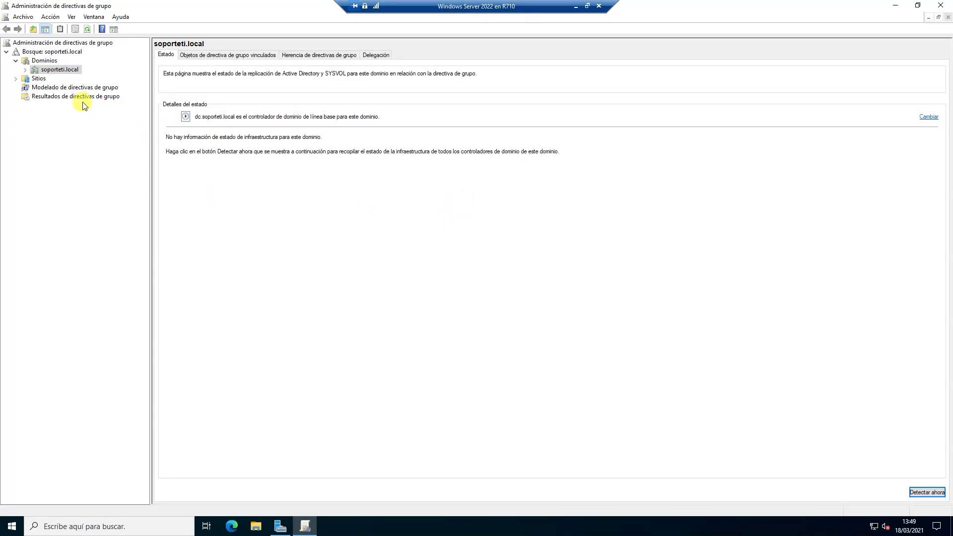
Create a GPO 'Permitir inicio de sesión local' linked to the soporteti.local domain.
{"action": "left_click", "coordinate": [24, 70]}
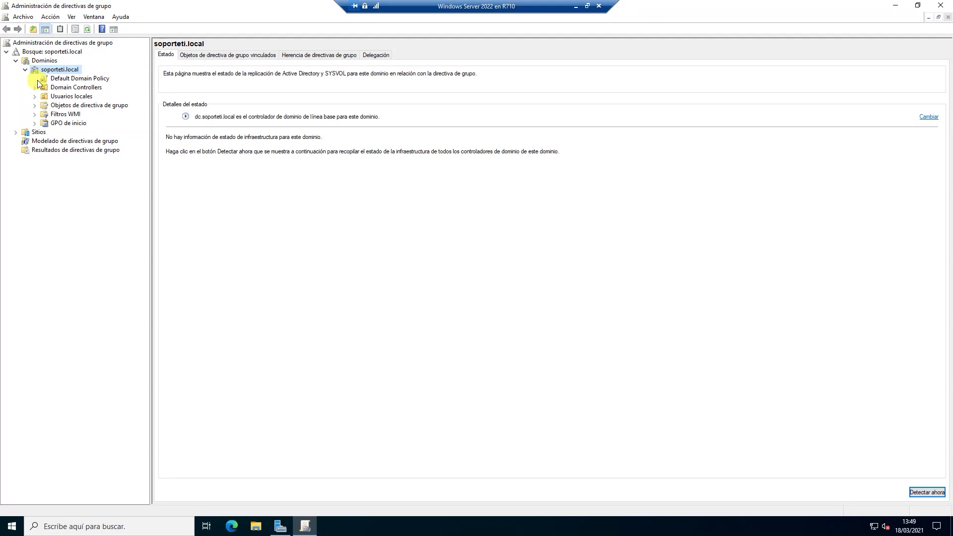
{"action": "left_click", "coordinate": [67, 87]}
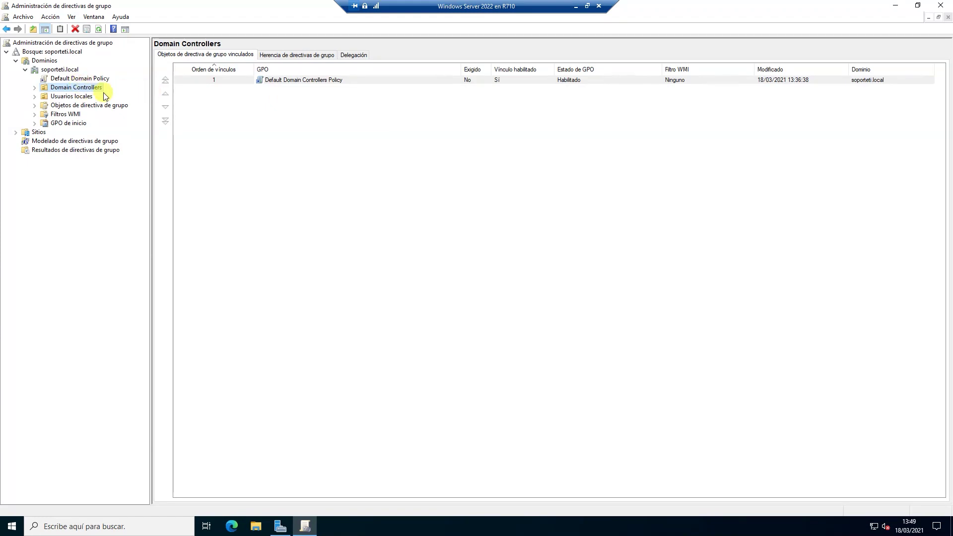
{"action": "left_click", "coordinate": [59, 70]}
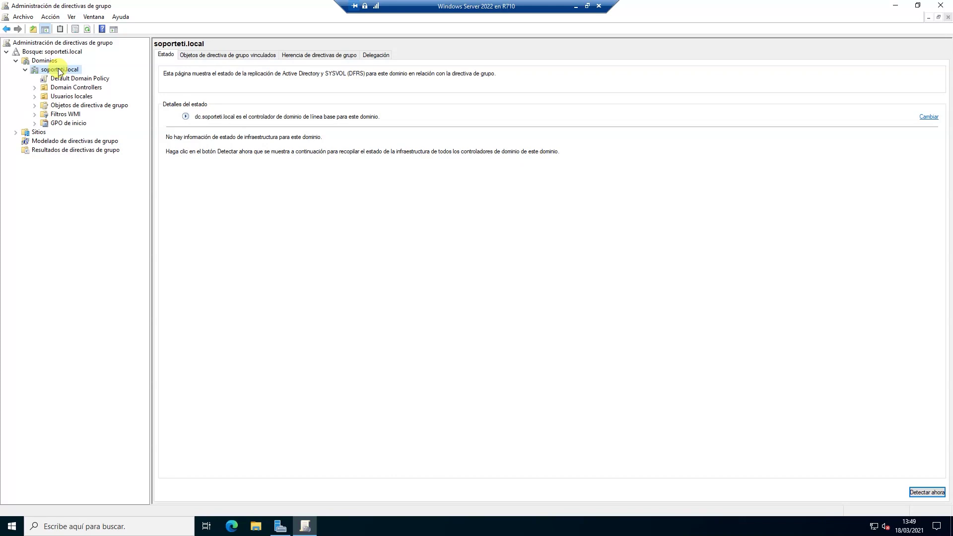
{"action": "right_click", "coordinate": [59, 70]}
{"action": "left_click", "coordinate": [116, 80]}
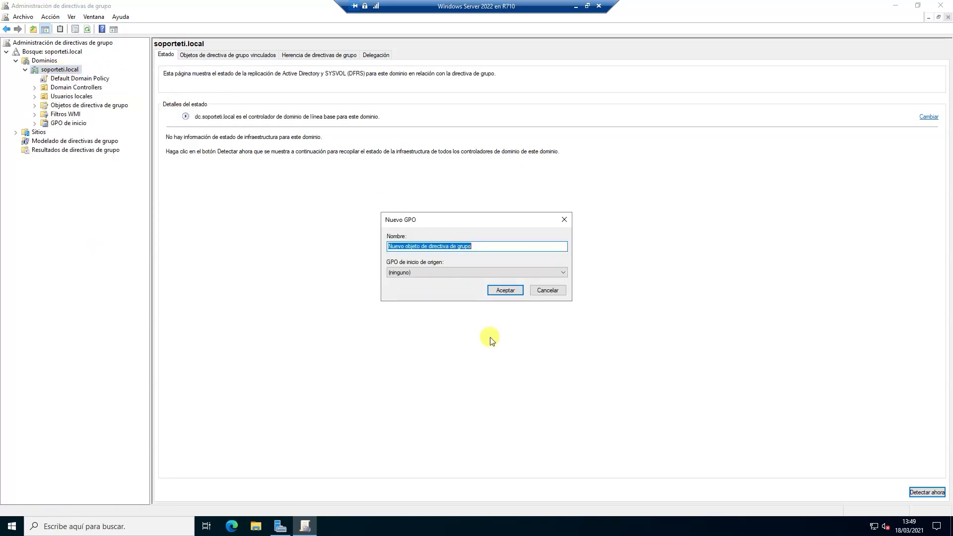
{"action": "type", "text": "Permitir inicio de sesión local"}
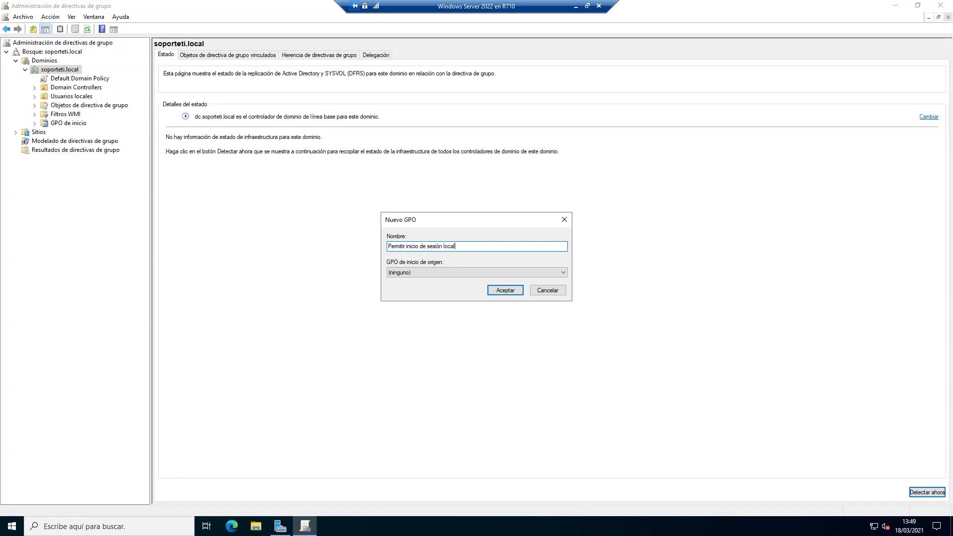
{"action": "key", "text": "Return"}
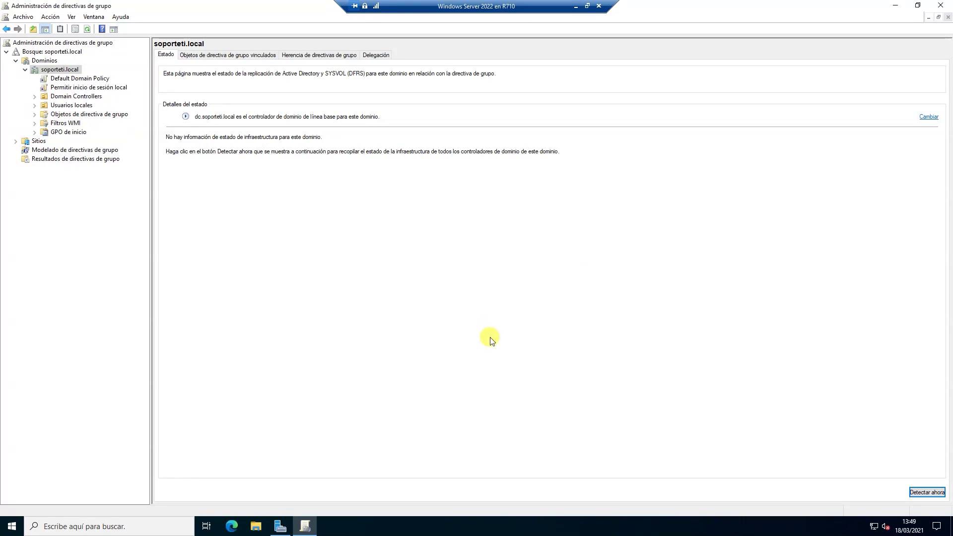
Edit the new GPO and navigate to Directivas locales > Asignación de derechos de usuario.
{"action": "right_click", "coordinate": [126, 89]}
{"action": "left_click", "coordinate": [149, 99]}
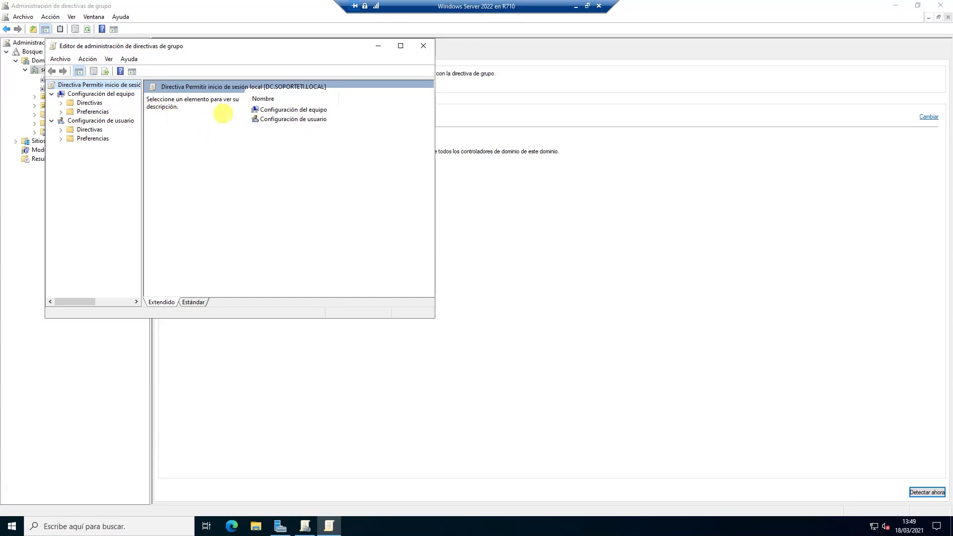
{"action": "left_click", "coordinate": [274, 119]}
{"action": "double_click", "coordinate": [279, 110]}
{"action": "double_click", "coordinate": [278, 109]}
{"action": "left_click", "coordinate": [400, 47]}
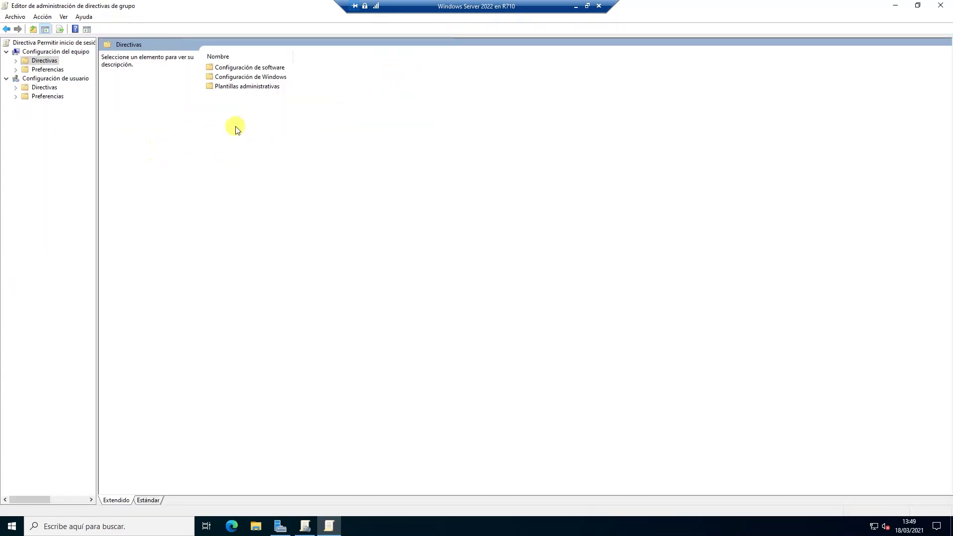
{"action": "double_click", "coordinate": [259, 77]}
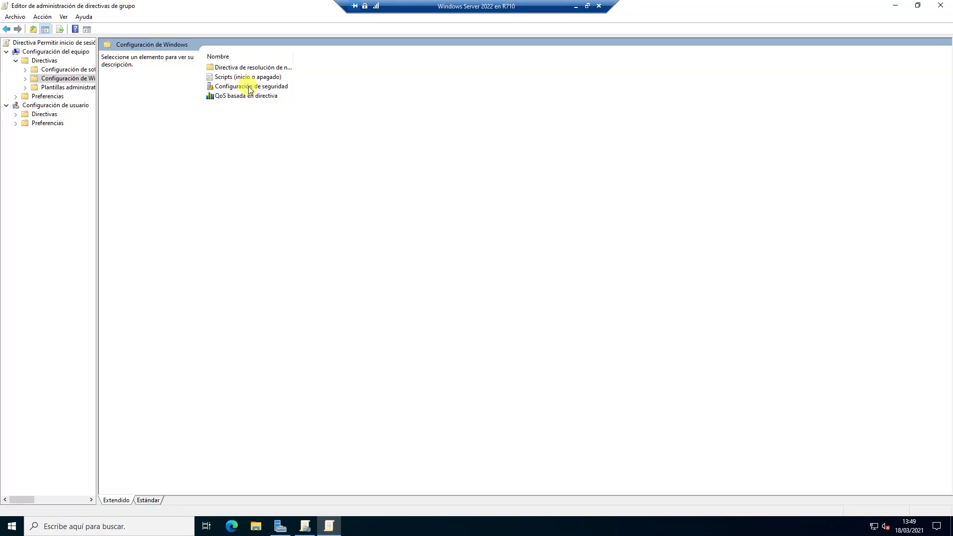
{"action": "double_click", "coordinate": [249, 87]}
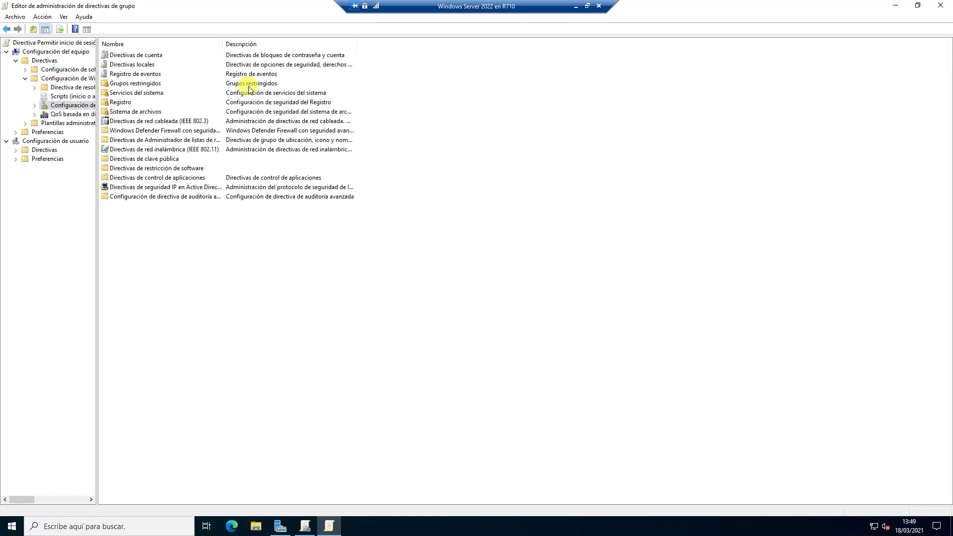
{"action": "double_click", "coordinate": [146, 67]}
{"action": "left_click", "coordinate": [164, 67]}
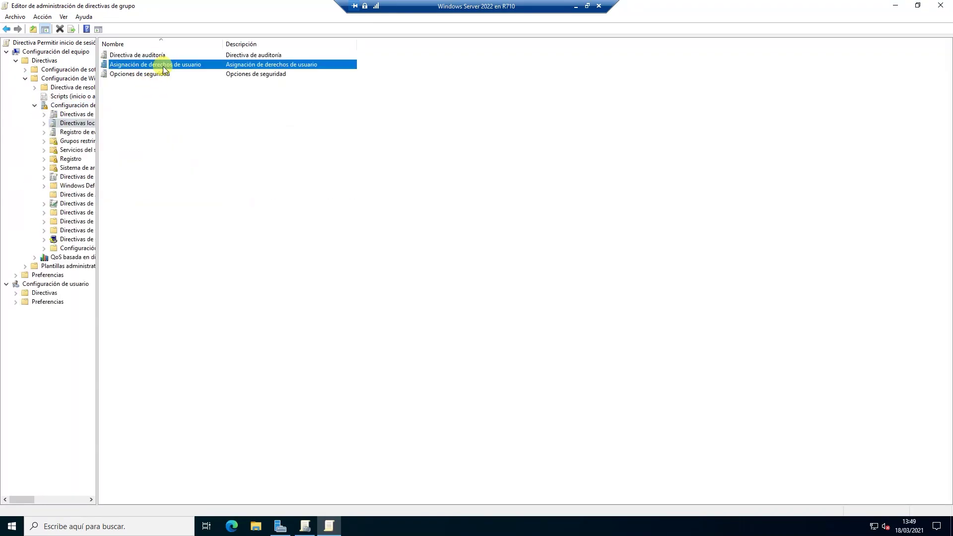
{"action": "double_click", "coordinate": [163, 68]}
Open 'Permitir el inicio de sesión local' and enable defining this policy setting.
{"action": "left_click", "coordinate": [137, 396]}
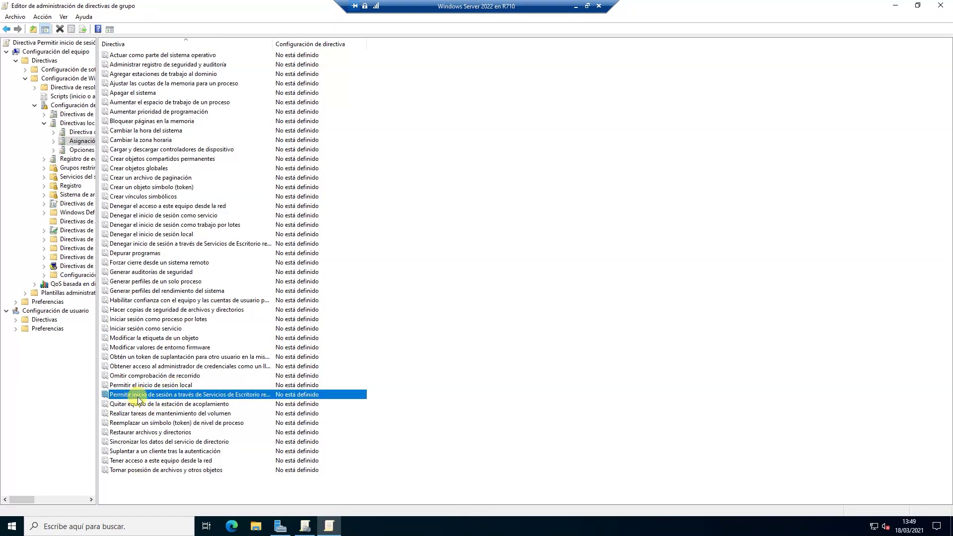
{"action": "left_click", "coordinate": [172, 386]}
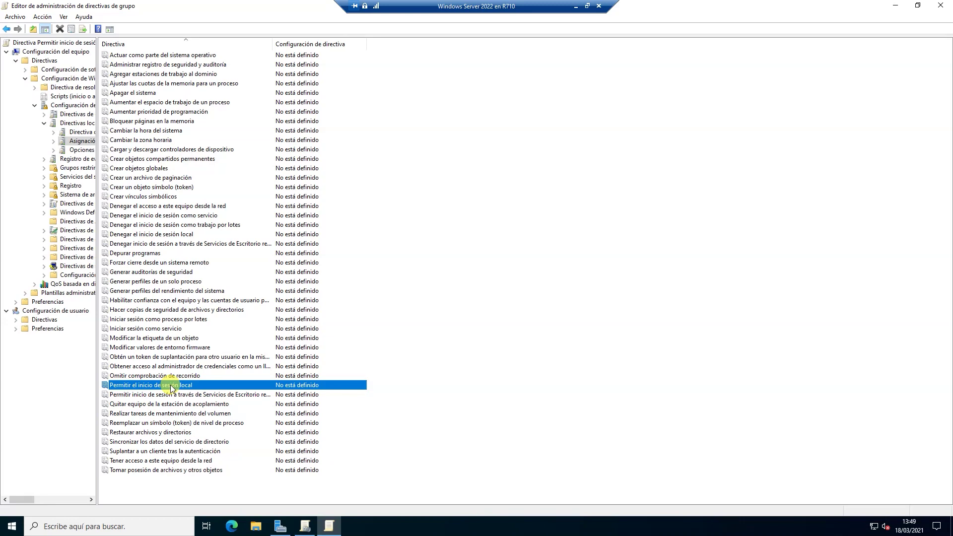
{"action": "double_click", "coordinate": [171, 385]}
{"action": "left_click", "coordinate": [416, 192]}
Add the demo user account and the Administradores group to the right, then apply.
{"action": "left_click", "coordinate": [409, 291]}
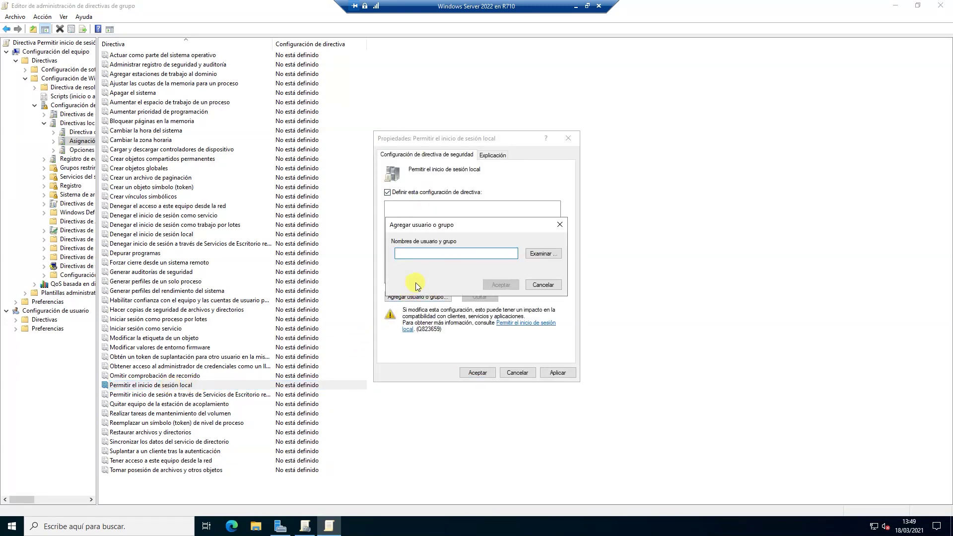
{"action": "type", "text": "Mamoncete"}
{"action": "left_click", "coordinate": [497, 283]}
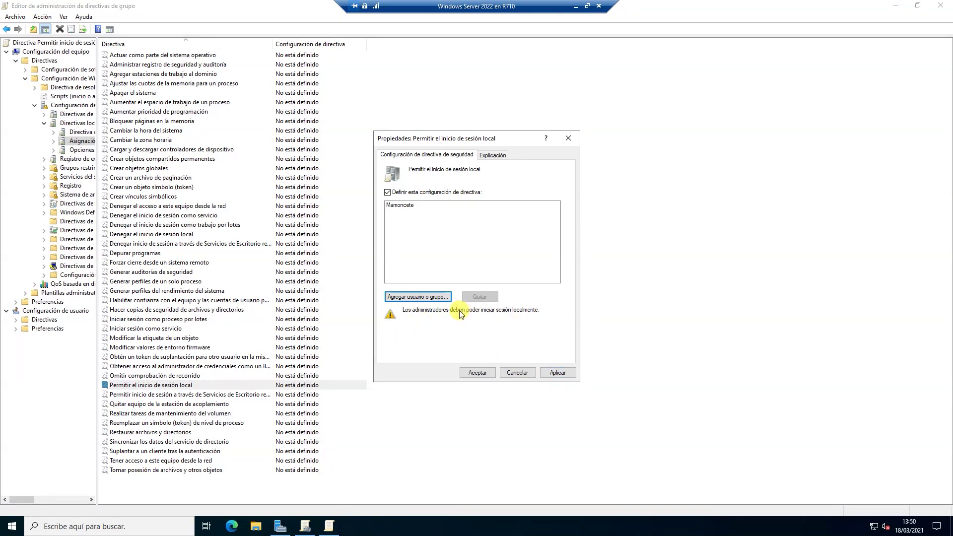
{"action": "left_click", "coordinate": [417, 296]}
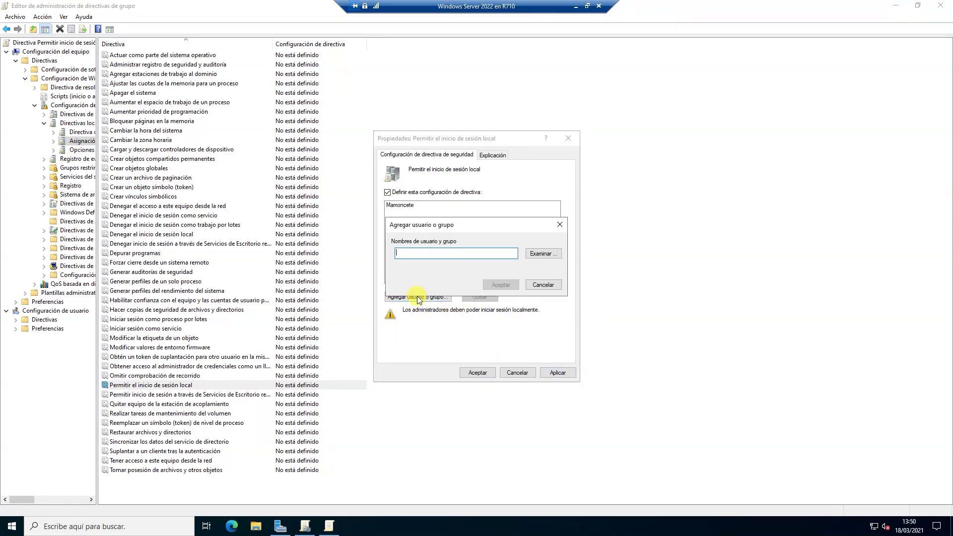
{"action": "type", "text": "Administr"}
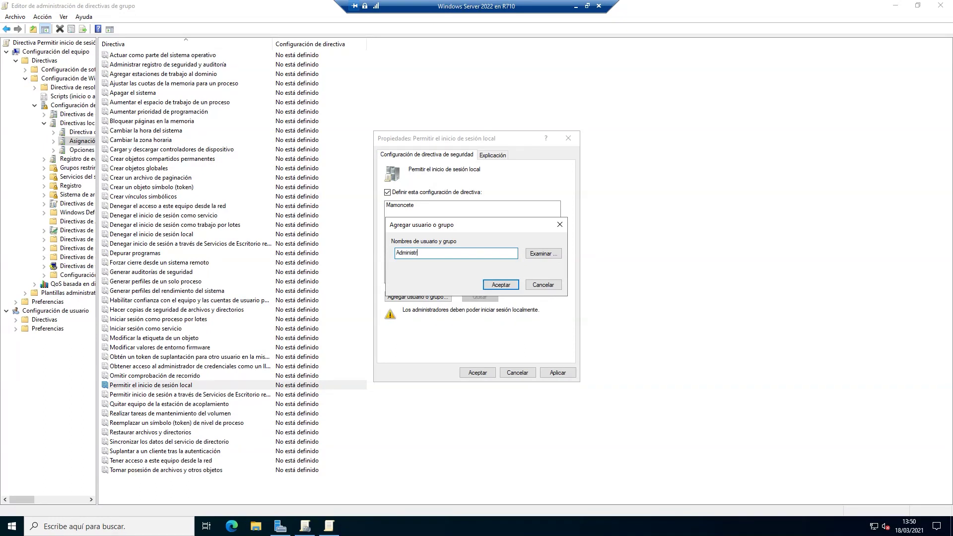
{"action": "type", "text": "adores"}
{"action": "left_click", "coordinate": [500, 282]}
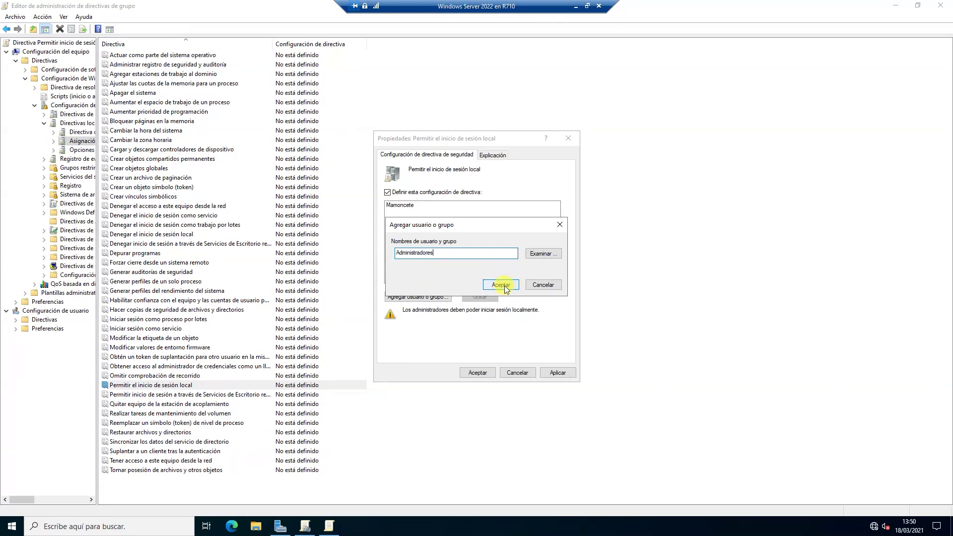
{"action": "left_click", "coordinate": [556, 372]}
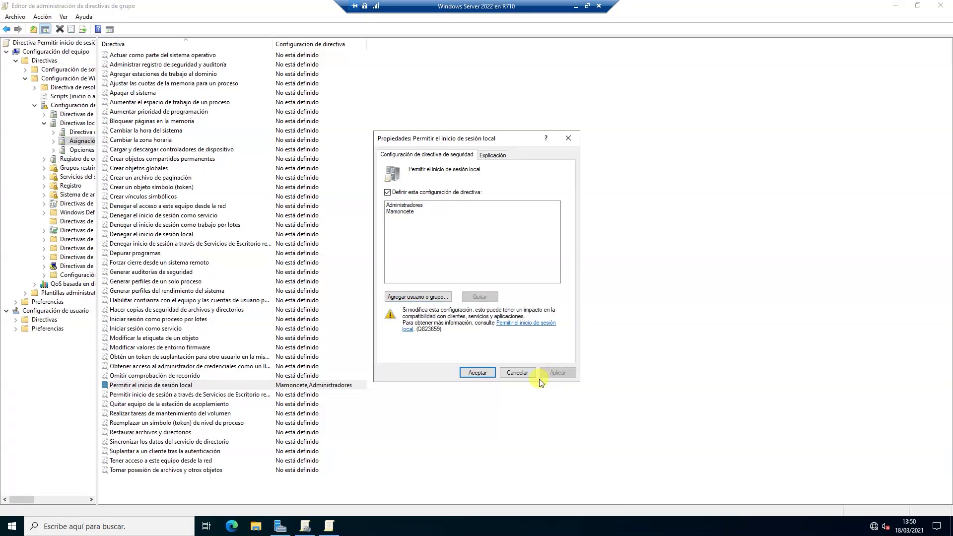
{"action": "left_click", "coordinate": [477, 373]}
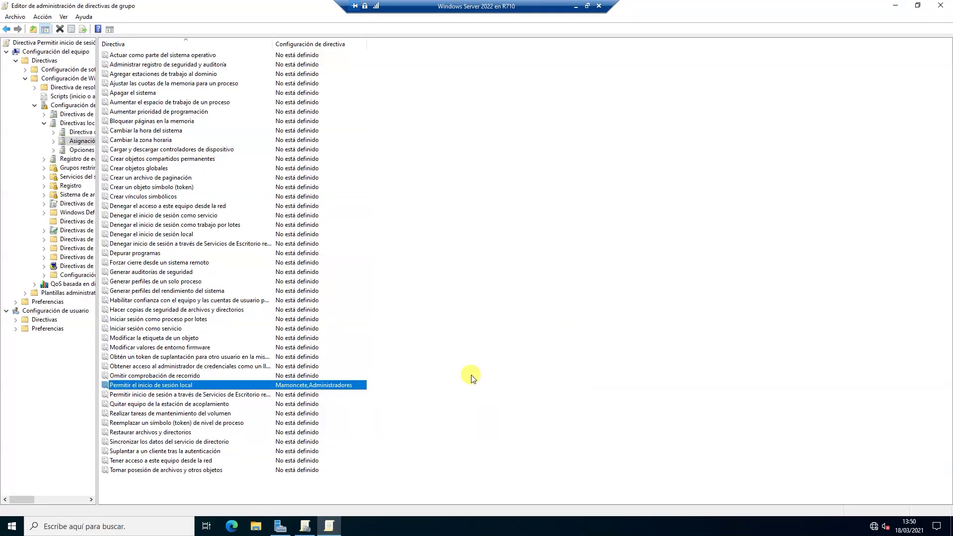
Close the editor and review Domain Controllers' linked and Herencia de directivas de grupo tabs.
{"action": "left_click", "coordinate": [941, 5]}
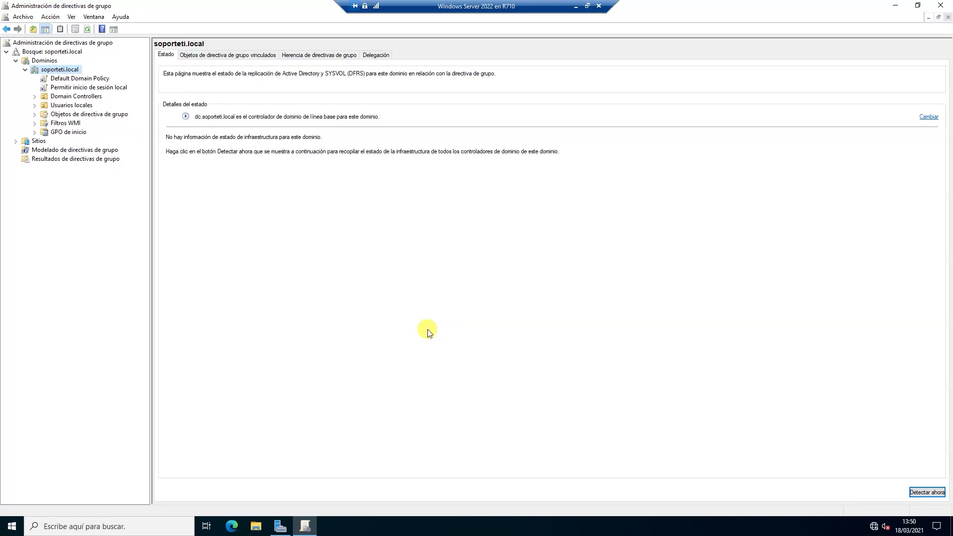
{"action": "left_click", "coordinate": [34, 97]}
{"action": "left_click", "coordinate": [73, 96]}
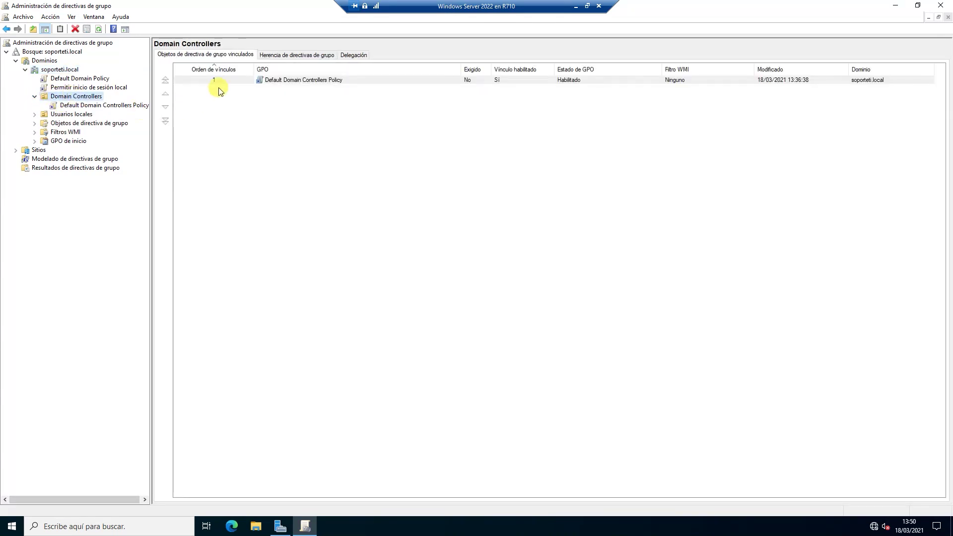
{"action": "left_click", "coordinate": [263, 55]}
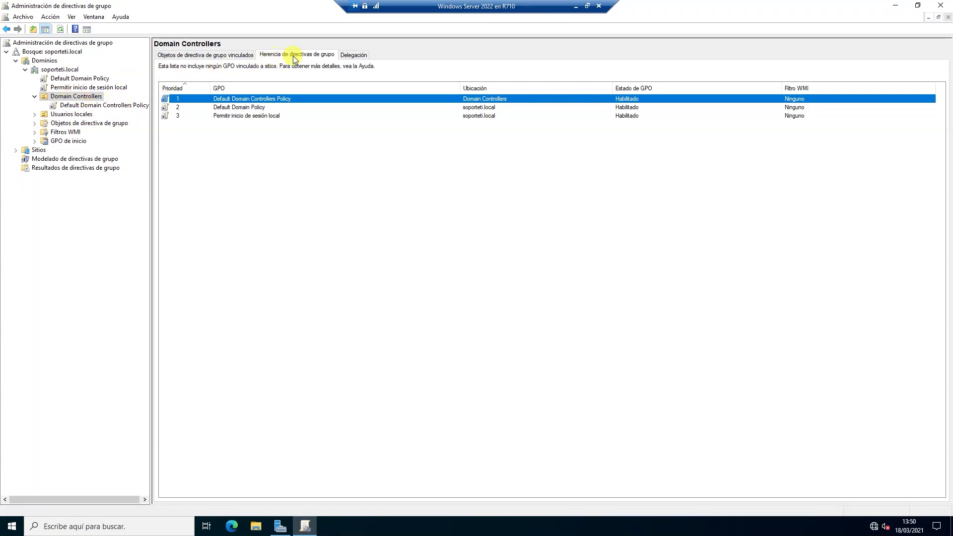
{"action": "left_click", "coordinate": [221, 55]}
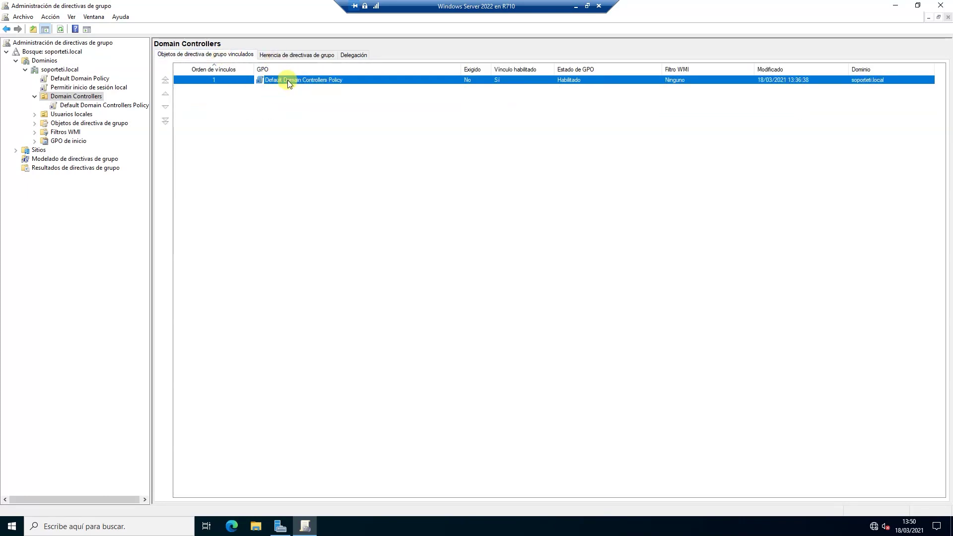
Edit Default Domain Controllers Policy and navigate to its user rights assignments.
{"action": "right_click", "coordinate": [122, 106]}
{"action": "left_click", "coordinate": [140, 114]}
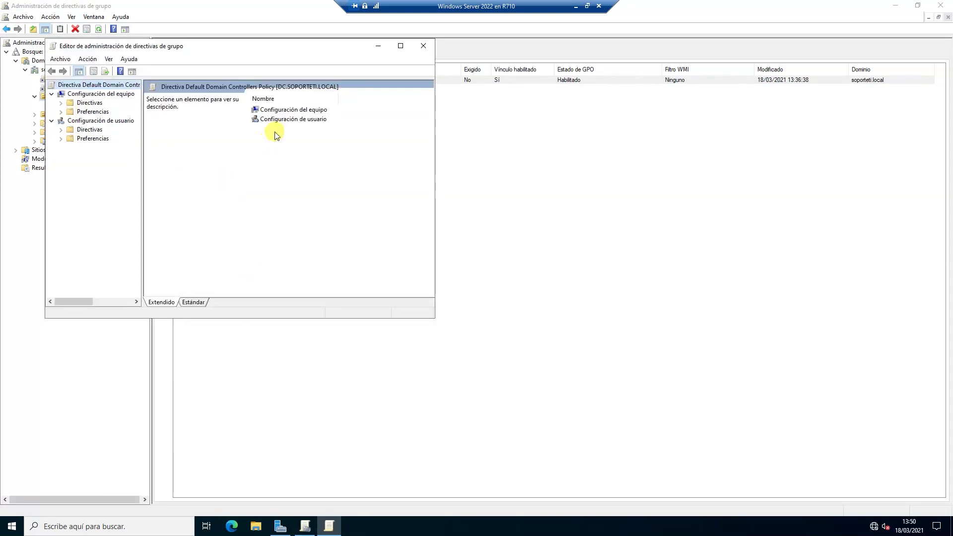
{"action": "double_click", "coordinate": [278, 109]}
{"action": "left_click", "coordinate": [400, 47]}
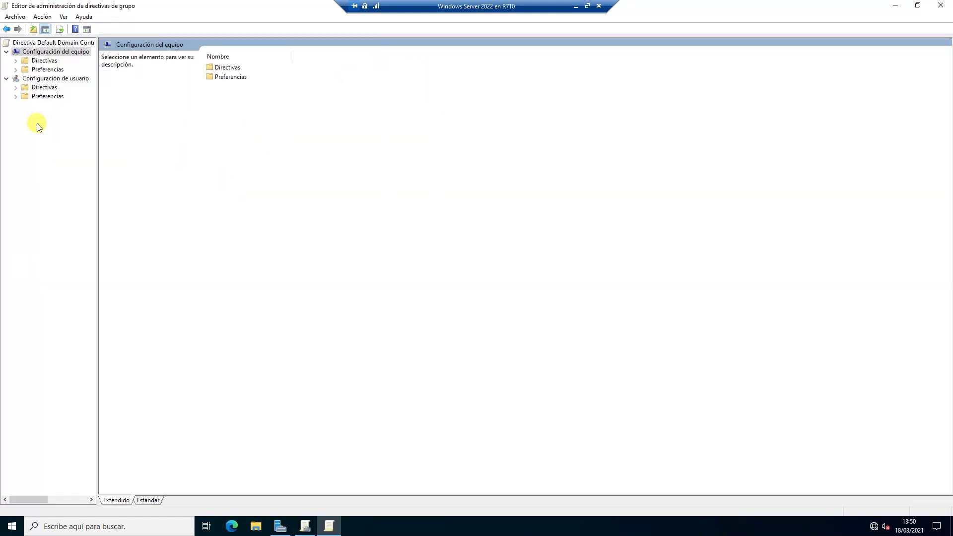
{"action": "left_click_drag", "start_coordinate": [111, 131], "coordinate": [171, 130]}
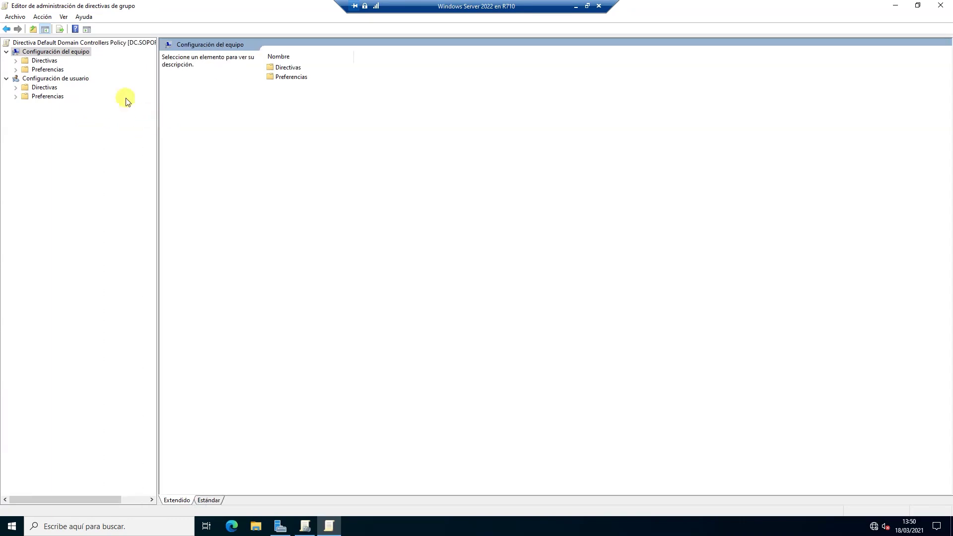
{"action": "double_click", "coordinate": [278, 70]}
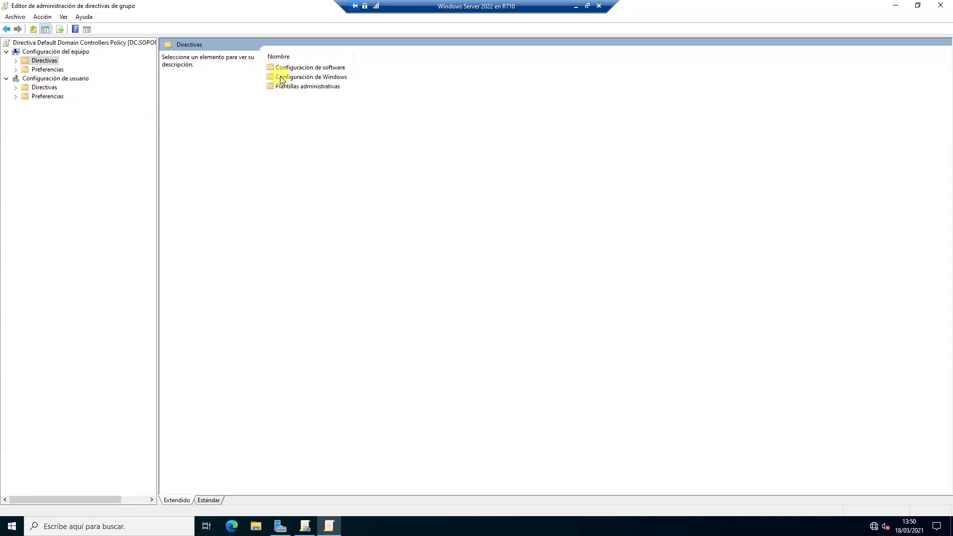
{"action": "double_click", "coordinate": [279, 76]}
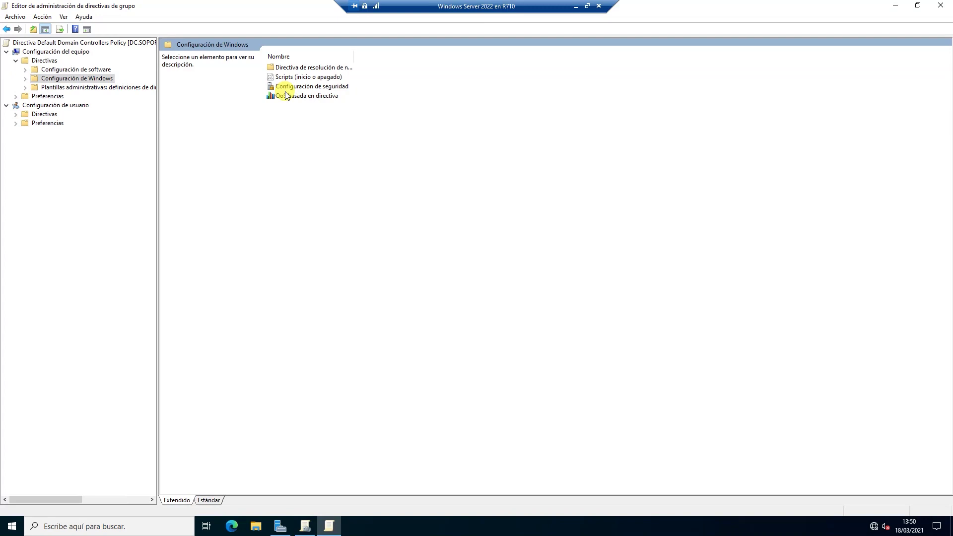
{"action": "double_click", "coordinate": [305, 87]}
{"action": "left_click", "coordinate": [199, 66]}
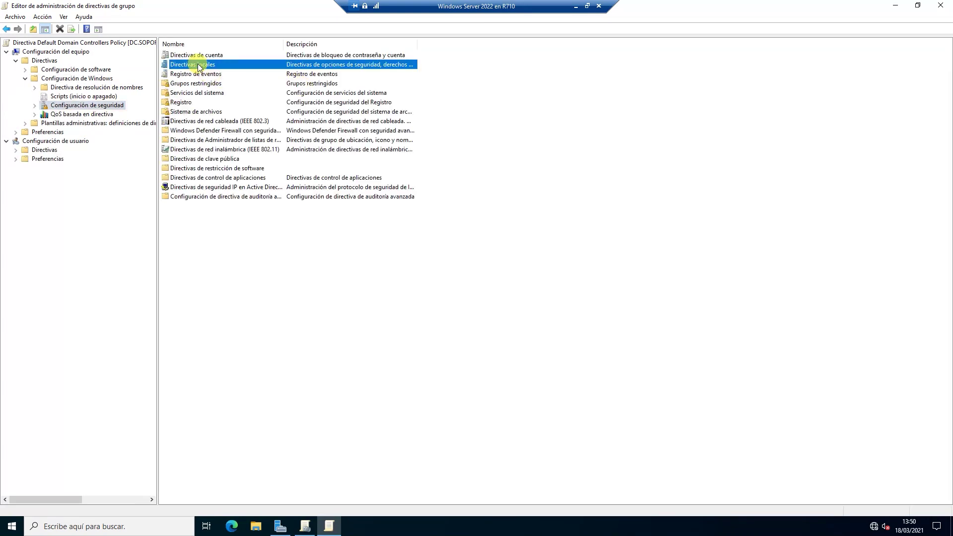
{"action": "double_click", "coordinate": [199, 66]}
{"action": "double_click", "coordinate": [196, 64]}
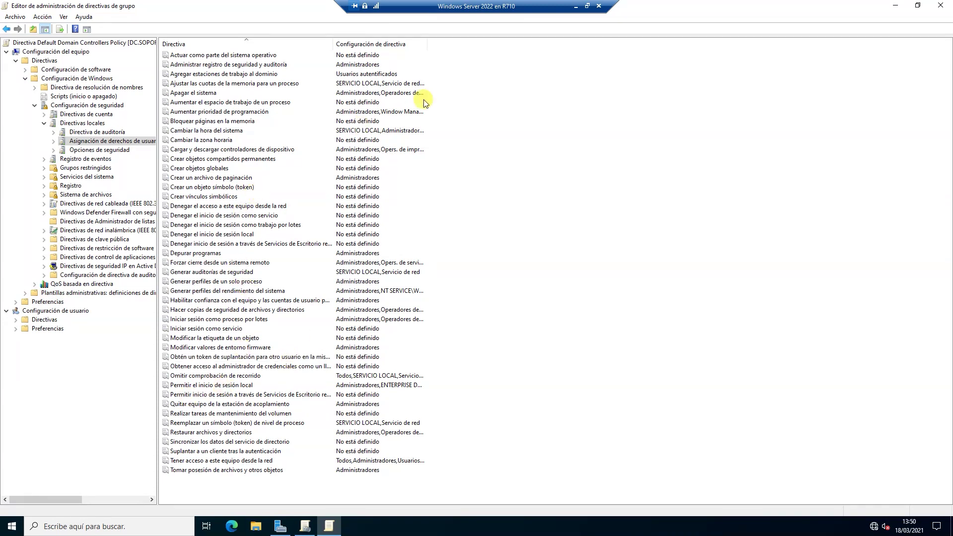
Widen the columns, inspect 'Permitir el inicio de sesión local', then cancel and close the editor.
{"action": "double_click", "coordinate": [427, 41]}
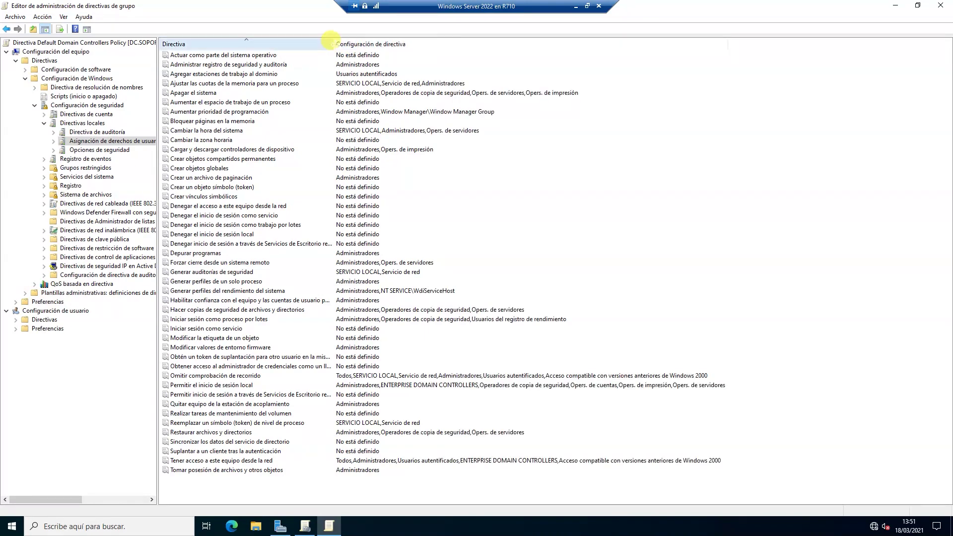
{"action": "left_click_drag", "start_coordinate": [329, 40], "coordinate": [358, 47]}
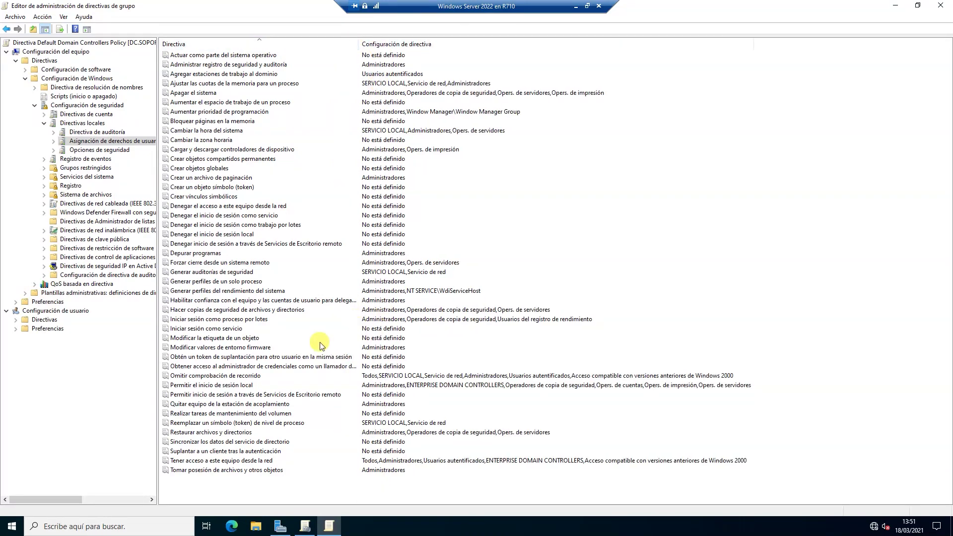
{"action": "double_click", "coordinate": [234, 386]}
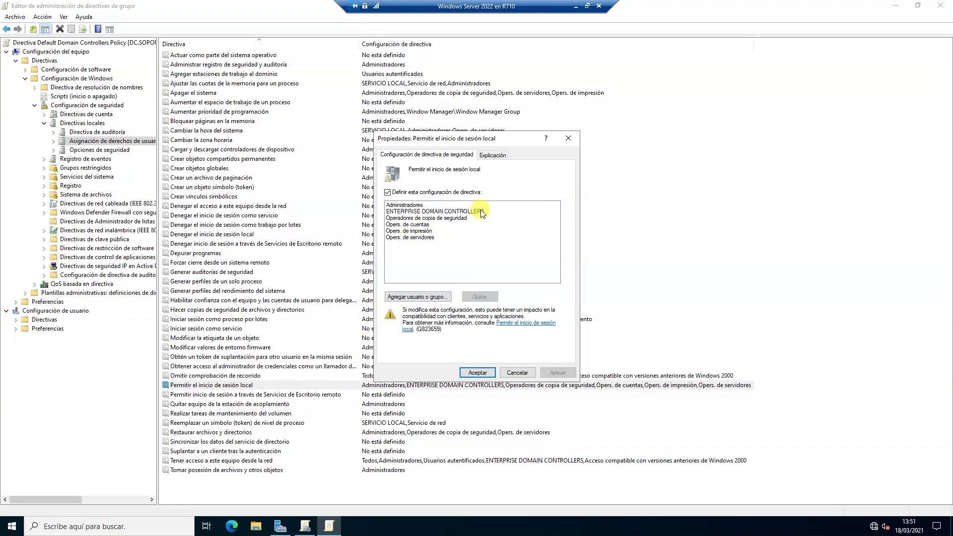
{"action": "left_click", "coordinate": [517, 373]}
{"action": "left_click", "coordinate": [940, 5]}
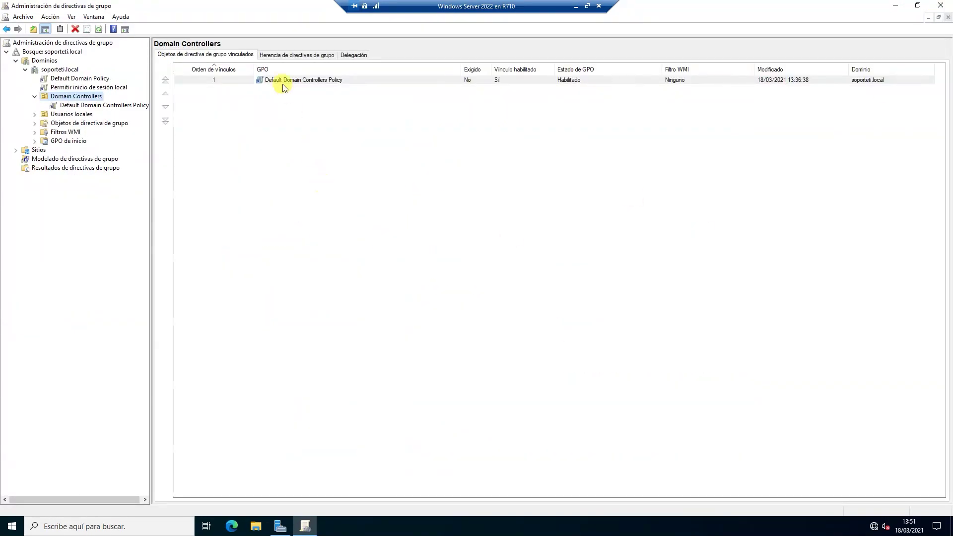
View Domain Controllers' three inherited GPOs, then close Group Policy Management.
{"action": "left_click", "coordinate": [279, 57]}
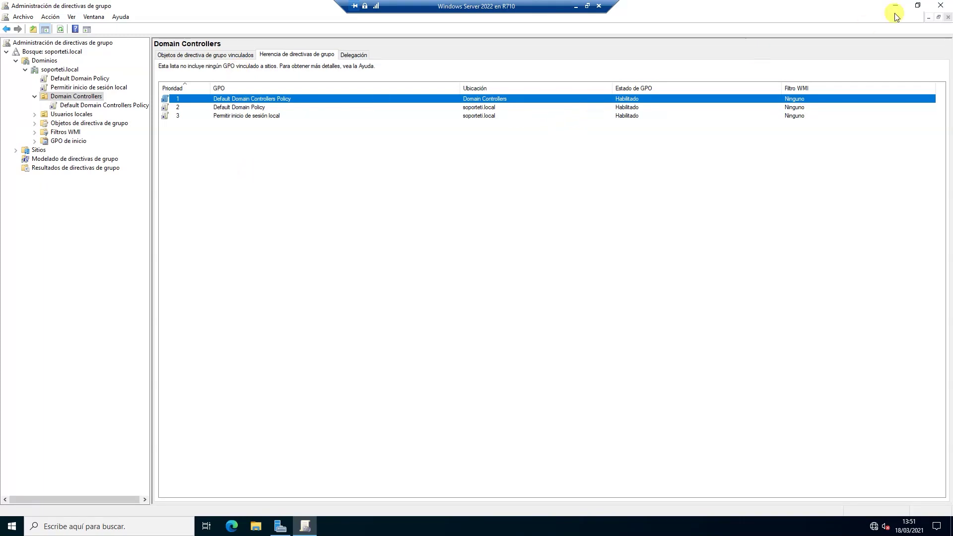
{"action": "left_click", "coordinate": [940, 7]}
Close Server Manager, run gpupdate /force from Run, and close the finished console.
{"action": "left_click", "coordinate": [941, 5]}
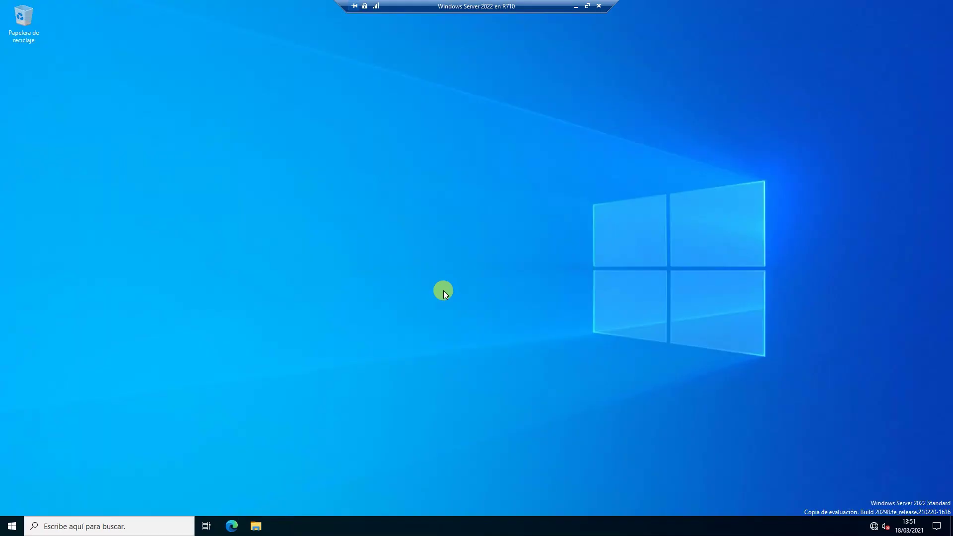
{"action": "key", "text": "super+r"}
{"action": "type", "text": "gpu"}
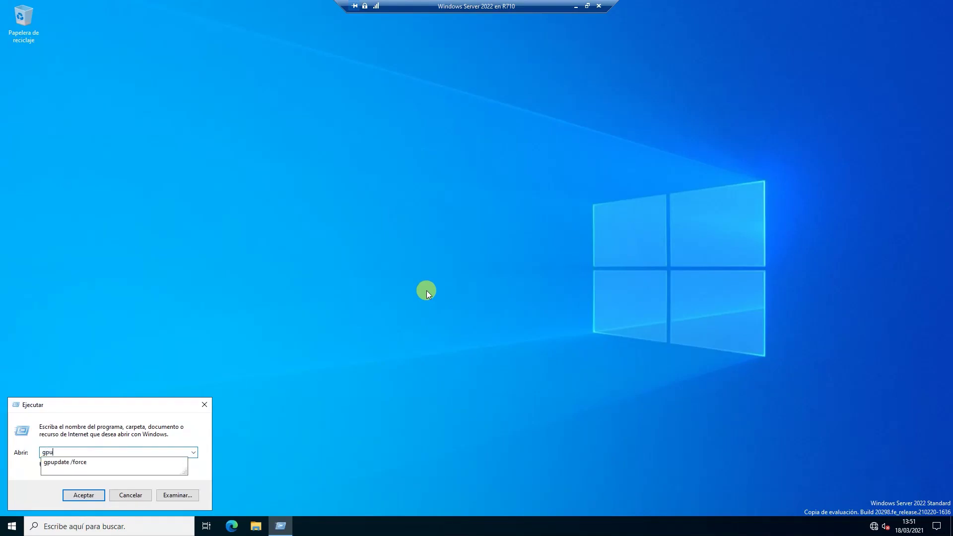
{"action": "key", "text": "Return"}
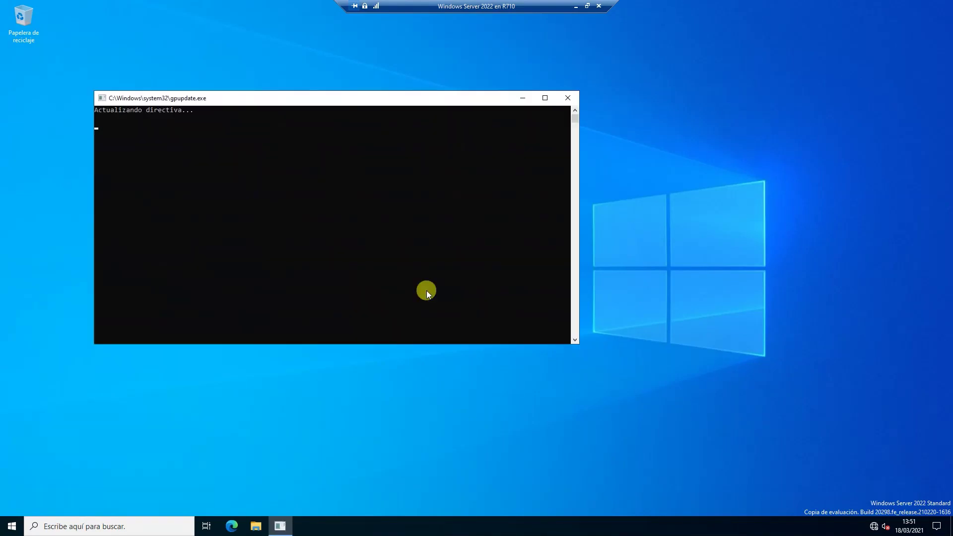
{"action": "left_click", "coordinate": [565, 101]}
{"action": "left_click", "coordinate": [10, 527]}
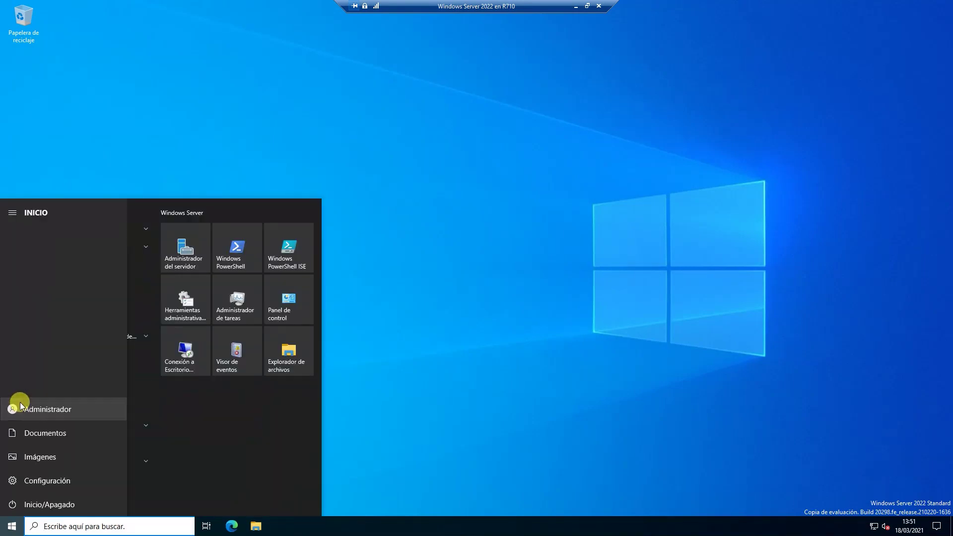
Sign out of the administrator session and send Ctrl+Alt+Supr to the virtual machine.
{"action": "left_click", "coordinate": [21, 407]}
{"action": "left_click", "coordinate": [30, 379]}
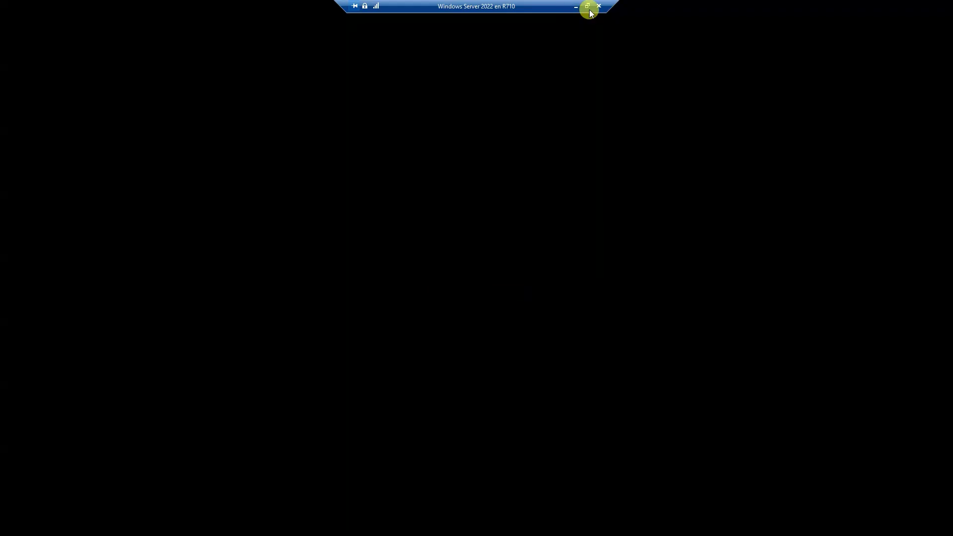
{"action": "left_click", "coordinate": [587, 6]}
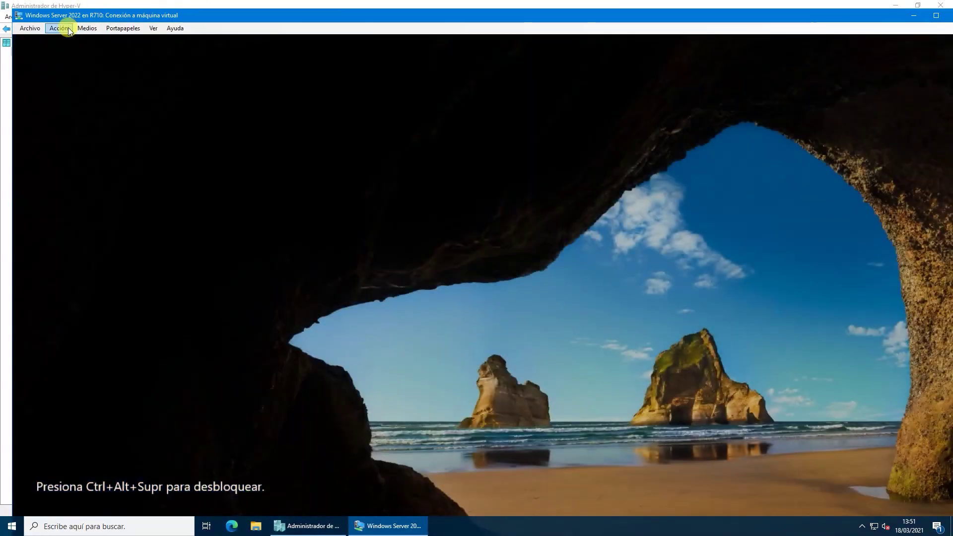
{"action": "left_click", "coordinate": [59, 29]}
{"action": "left_click", "coordinate": [68, 37]}
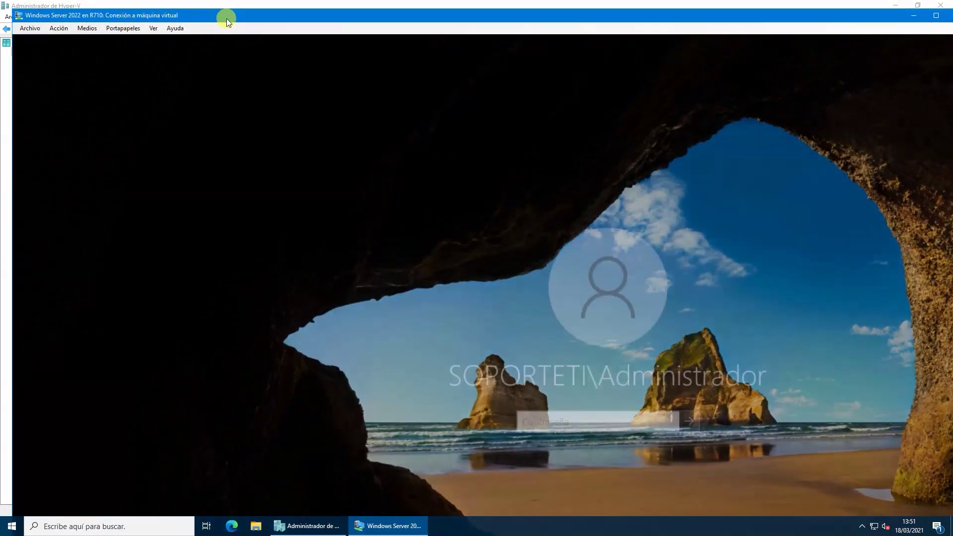
{"action": "double_click", "coordinate": [226, 19]}
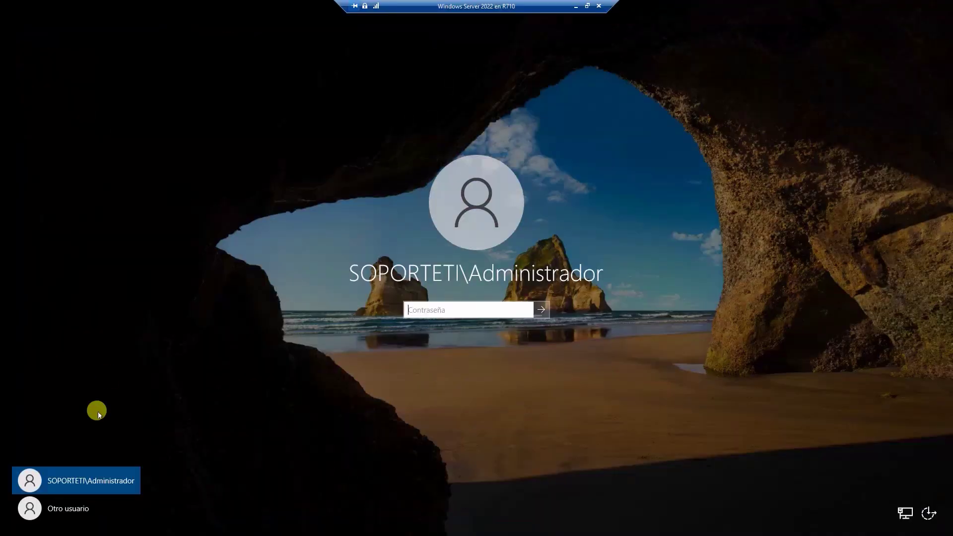
Try signing in as the new soporteti domain user, dismiss the refusal, and sign in as Administrador.
{"action": "left_click", "coordinate": [62, 509]}
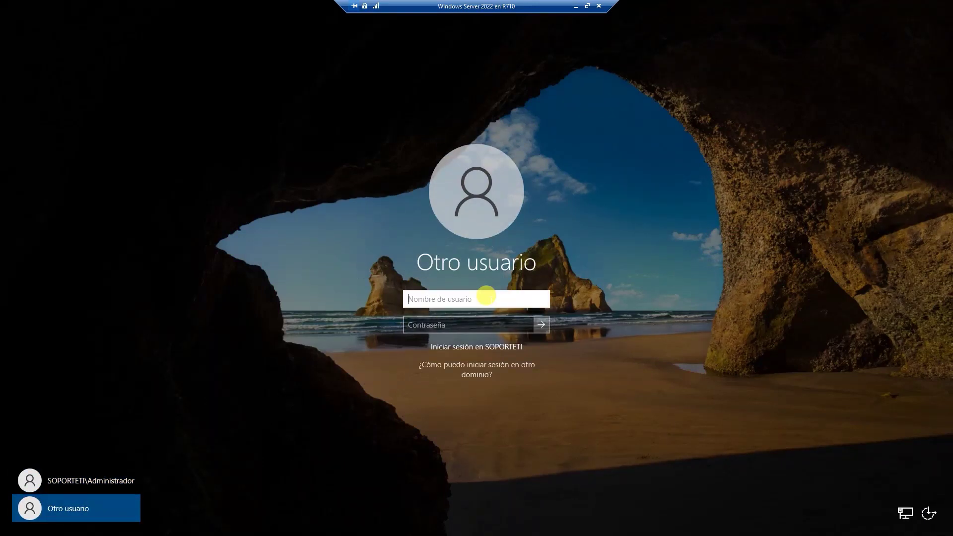
{"action": "type", "text": "soporteti\\"}
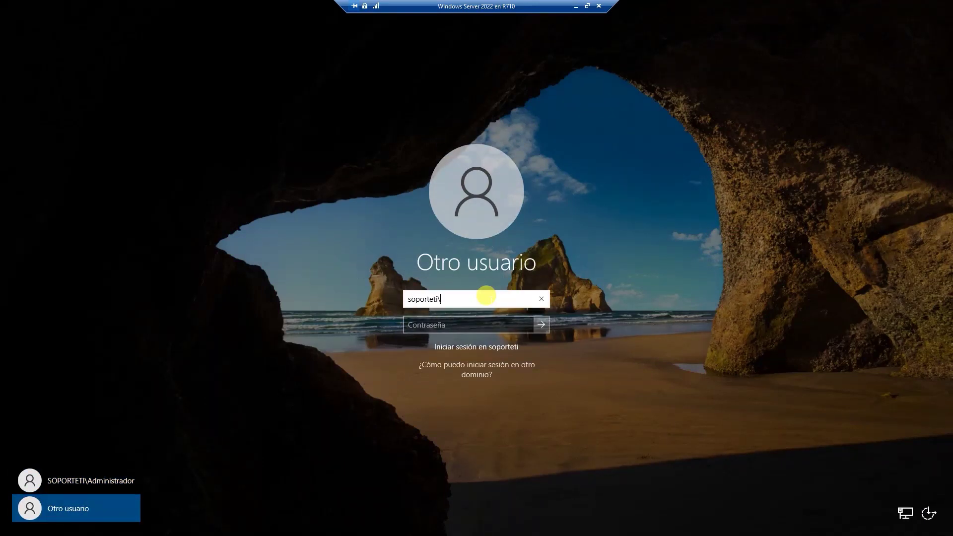
{"action": "type", "text": "mamoncete"}
{"action": "key", "text": "Tab"}
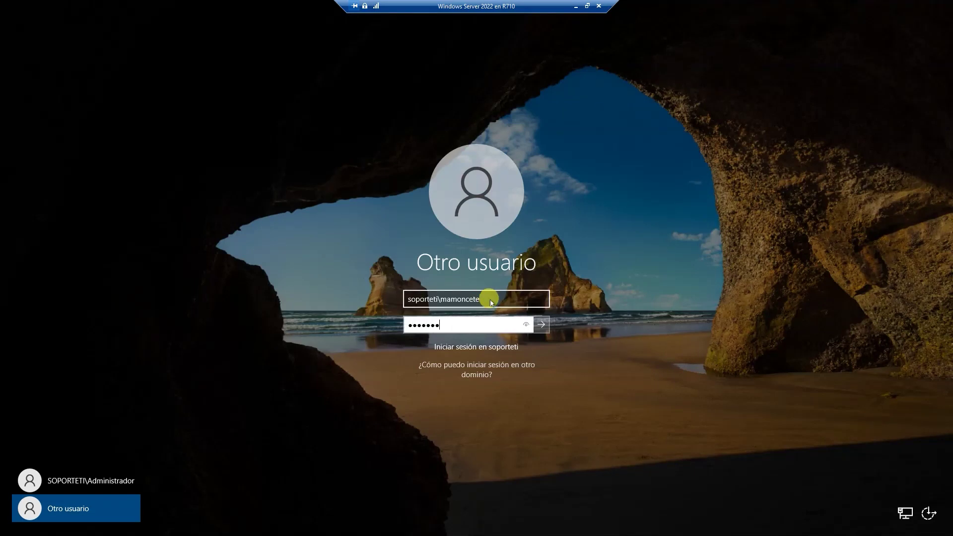
{"action": "key", "text": "Return"}
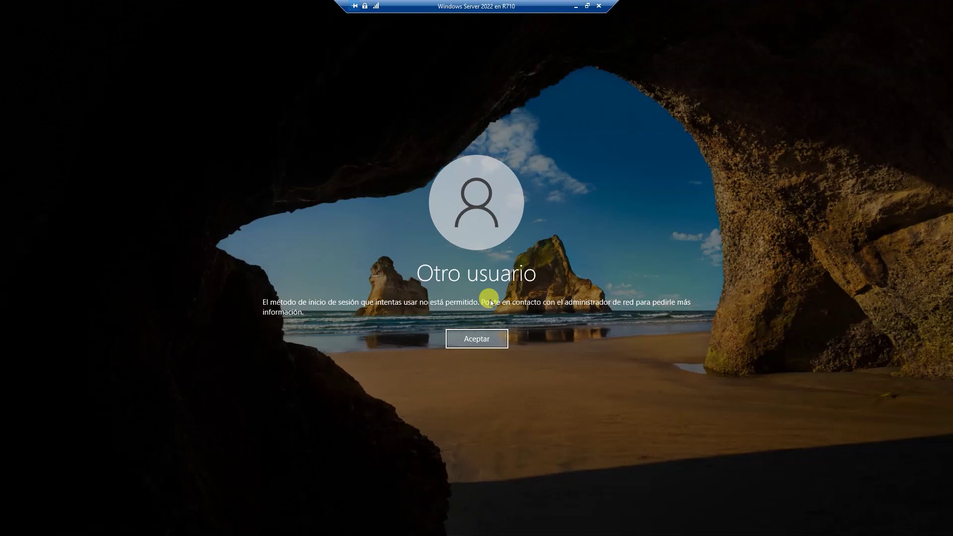
{"action": "left_click", "coordinate": [489, 337]}
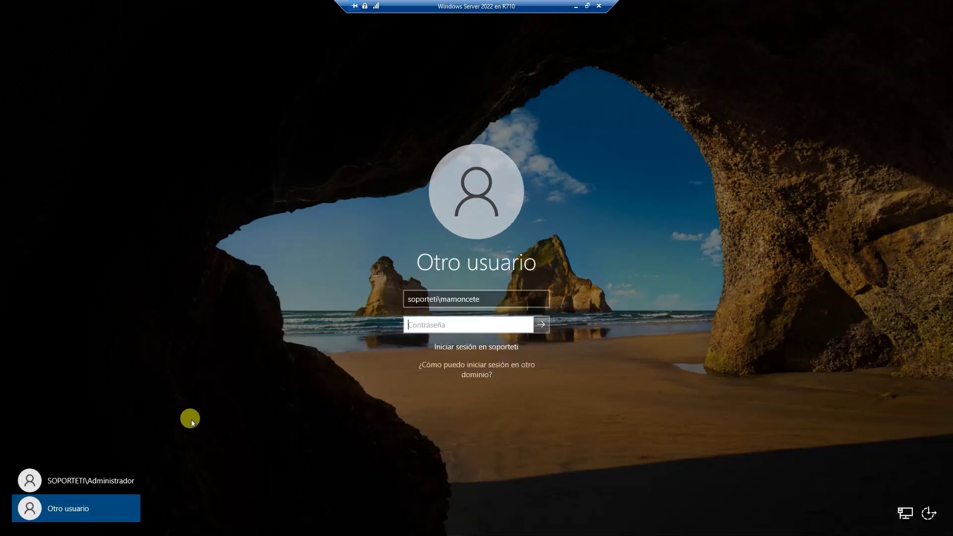
{"action": "left_click", "coordinate": [123, 479]}
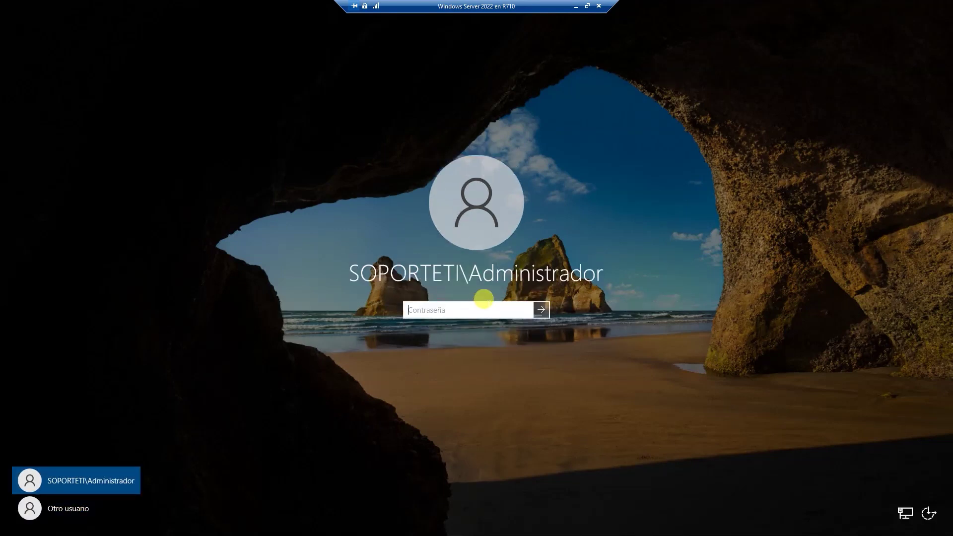
{"action": "key", "text": "Return"}
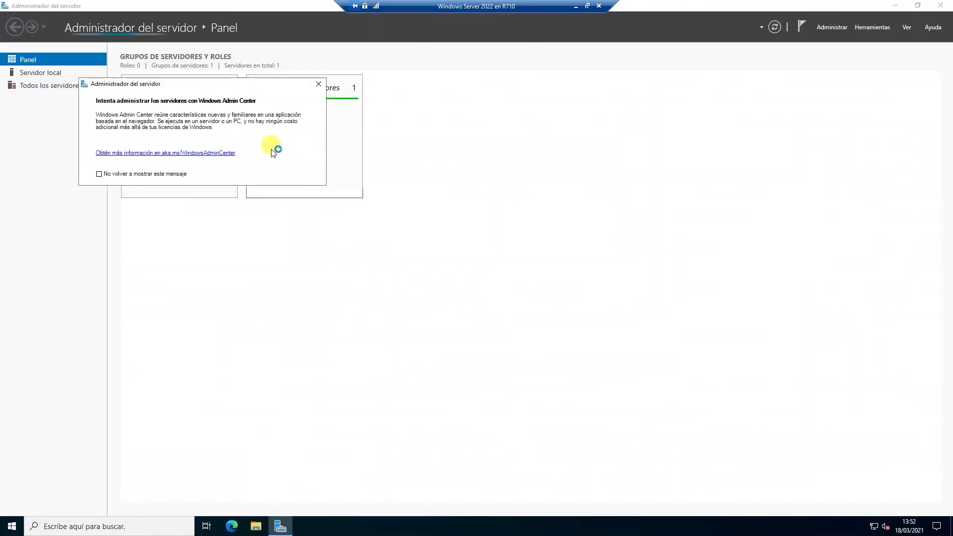
Open Group Policy Management and remove the Permitir inicio de sesión local link from the domain.
{"action": "left_click", "coordinate": [318, 84]}
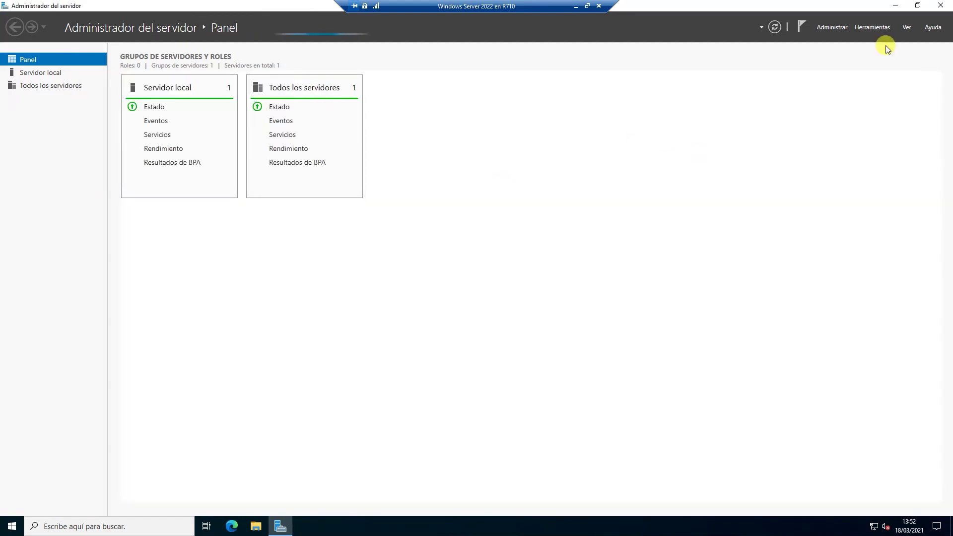
{"action": "left_click", "coordinate": [853, 28]}
{"action": "left_click", "coordinate": [546, 170]}
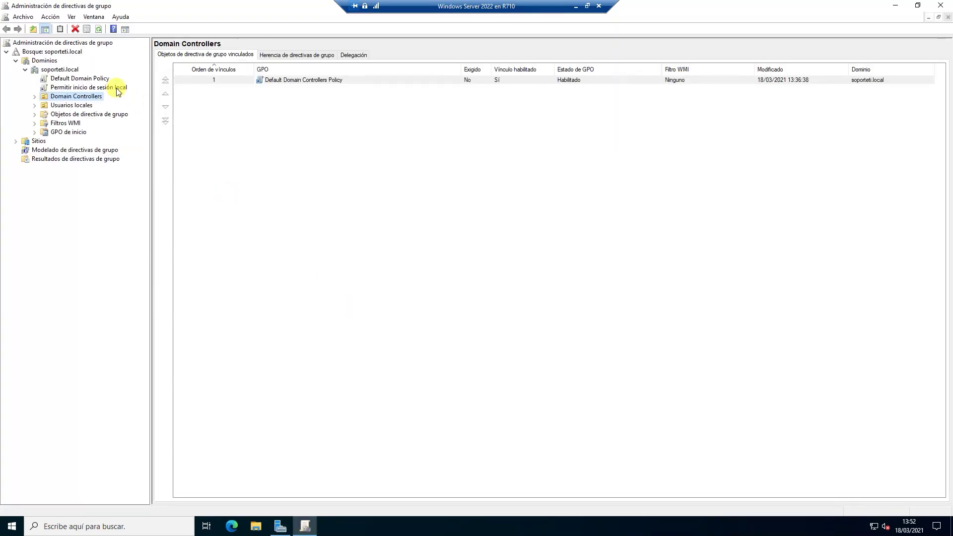
{"action": "right_click", "coordinate": [118, 91]}
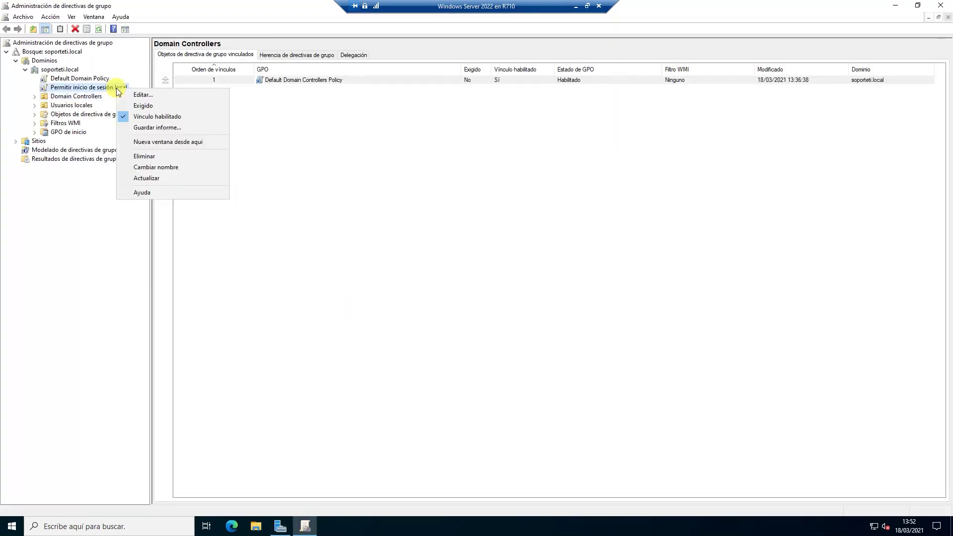
{"action": "left_click", "coordinate": [156, 155]}
{"action": "left_click", "coordinate": [469, 284]}
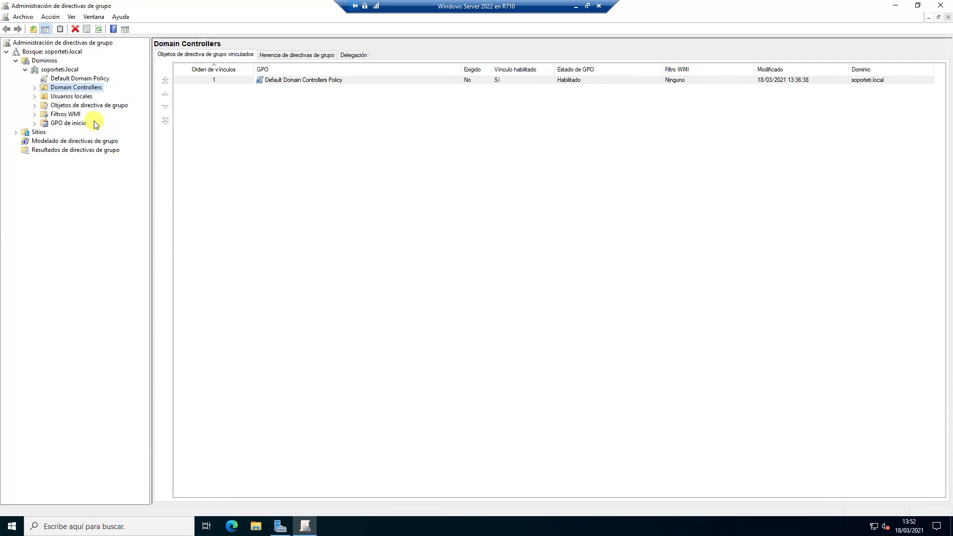
Delete the Permitir inicio de sesión local GPO from Group Policy Objects.
{"action": "left_click", "coordinate": [90, 105]}
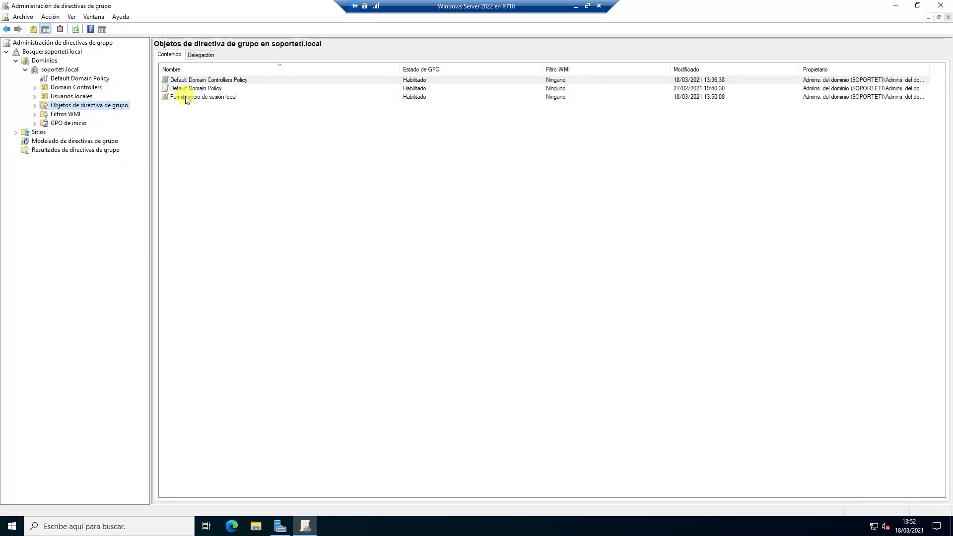
{"action": "right_click", "coordinate": [188, 97]}
{"action": "left_click", "coordinate": [219, 190]}
{"action": "left_click", "coordinate": [492, 266]}
{"action": "left_click", "coordinate": [539, 355]}
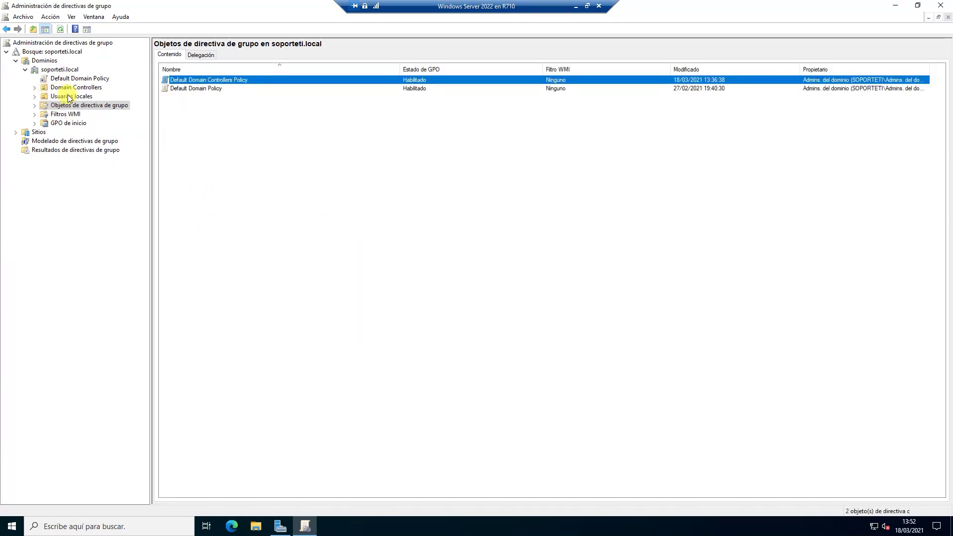
Open Default Domain Controllers Policy for editing from Domain Controllers.
{"action": "left_click", "coordinate": [72, 87]}
{"action": "right_click", "coordinate": [287, 80]}
{"action": "left_click", "coordinate": [318, 89]}
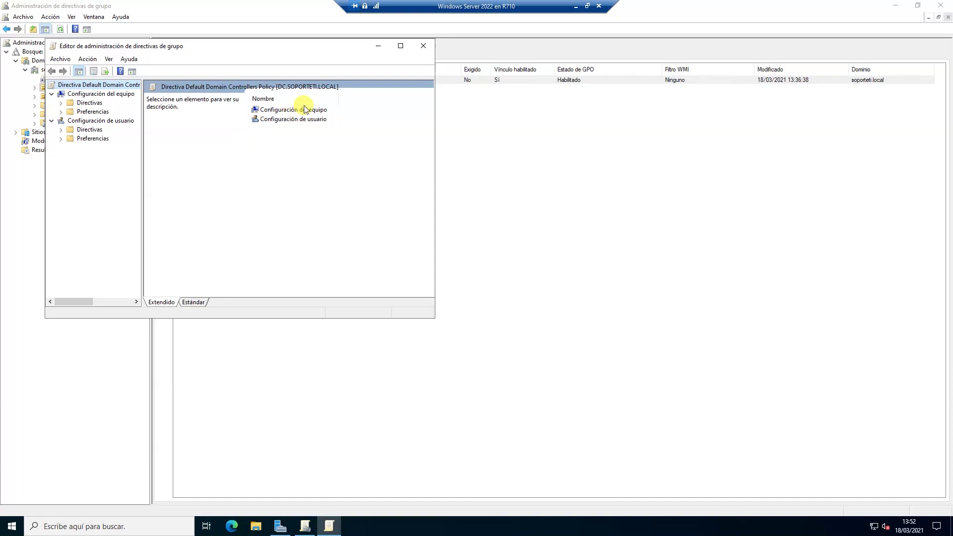
Browse Configuración del equipo down to Directivas locales > Asignación de derechos de usuario.
{"action": "double_click", "coordinate": [305, 109]}
{"action": "left_click", "coordinate": [282, 109]}
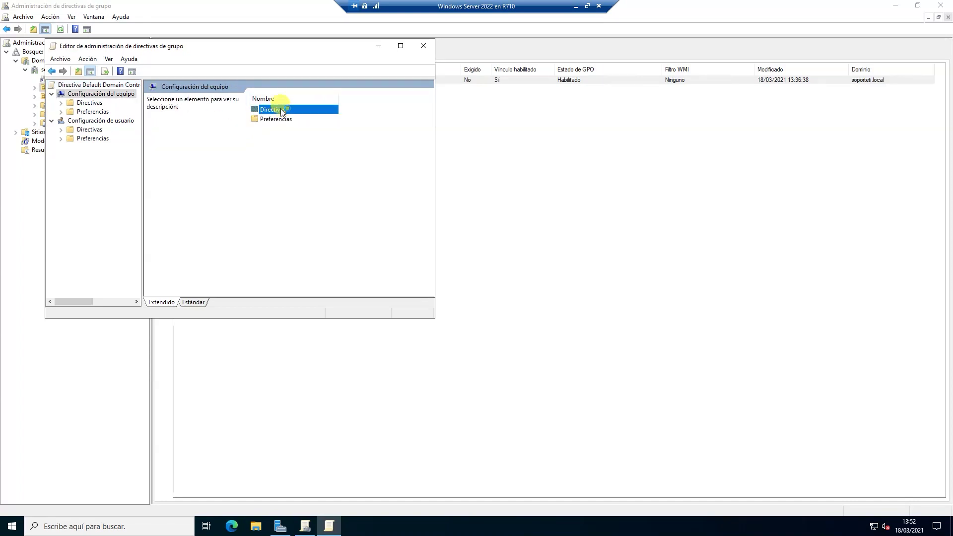
{"action": "double_click", "coordinate": [280, 110]}
{"action": "left_click", "coordinate": [280, 120]}
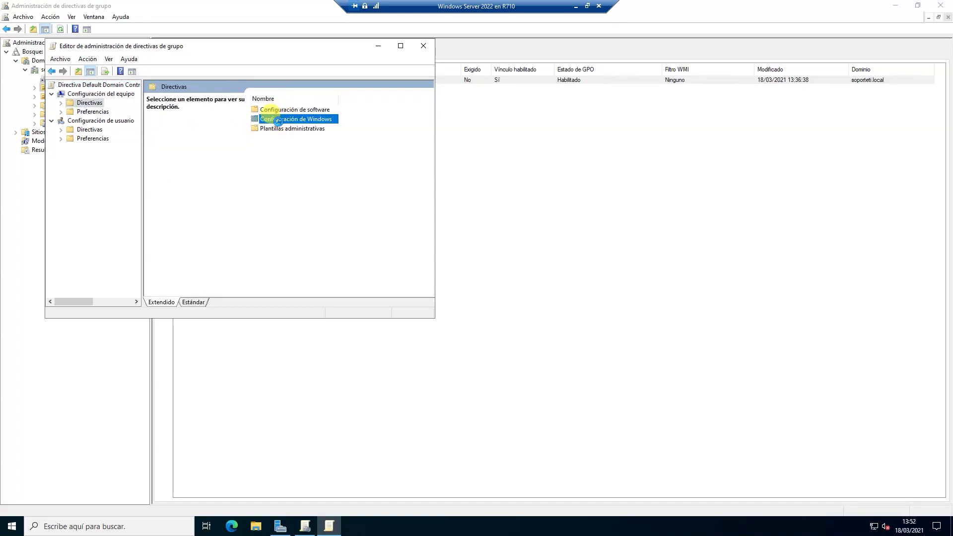
{"action": "double_click", "coordinate": [278, 120]}
{"action": "left_click", "coordinate": [284, 120]}
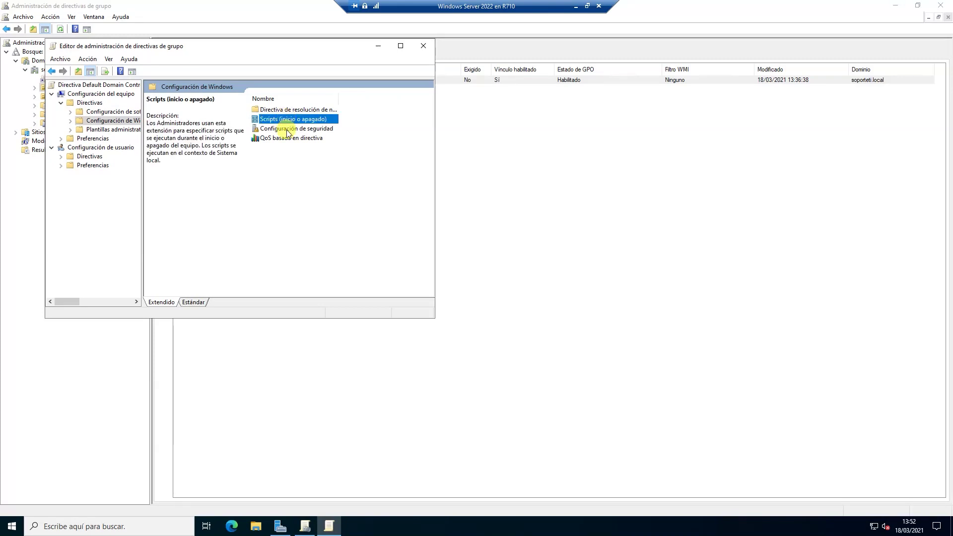
{"action": "double_click", "coordinate": [287, 130]}
{"action": "double_click", "coordinate": [193, 107]}
{"action": "double_click", "coordinate": [195, 108]}
{"action": "scroll", "coordinate": [218, 129], "scroll_direction": "down", "scroll_amount": 3}
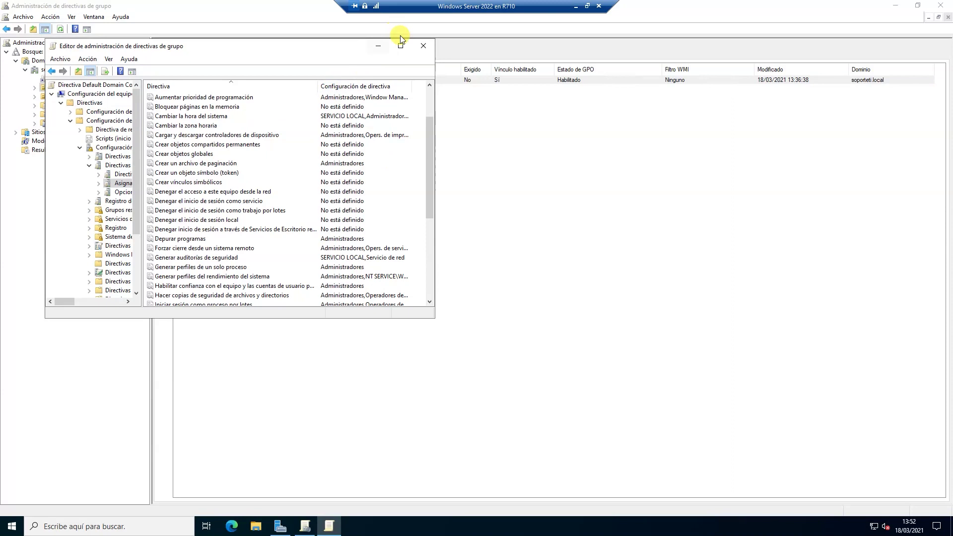
{"action": "left_click", "coordinate": [401, 46]}
Add the new user to Permitir el inicio de sesión local, apply, and close both policy windows.
{"action": "double_click", "coordinate": [208, 385]}
{"action": "left_click", "coordinate": [417, 297]}
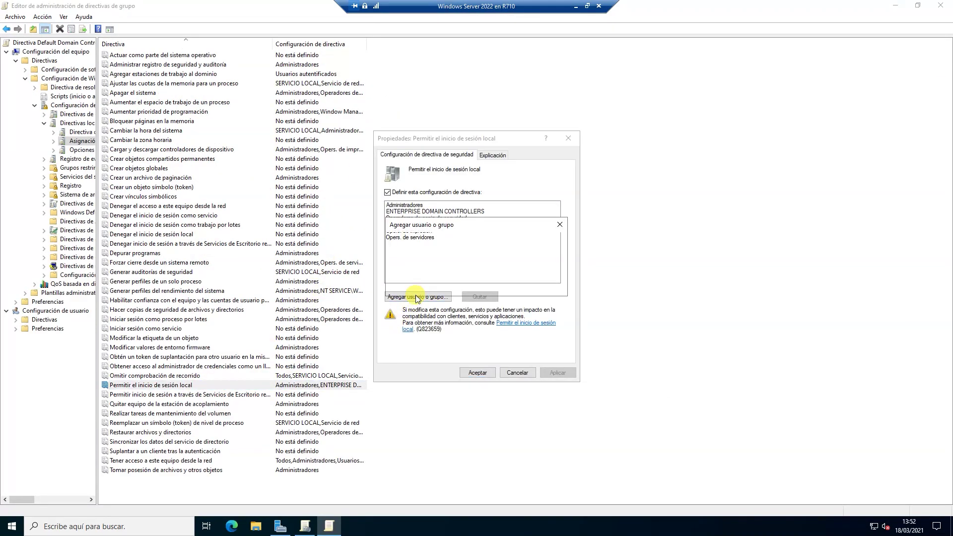
{"action": "type", "text": "Mamoncete"}
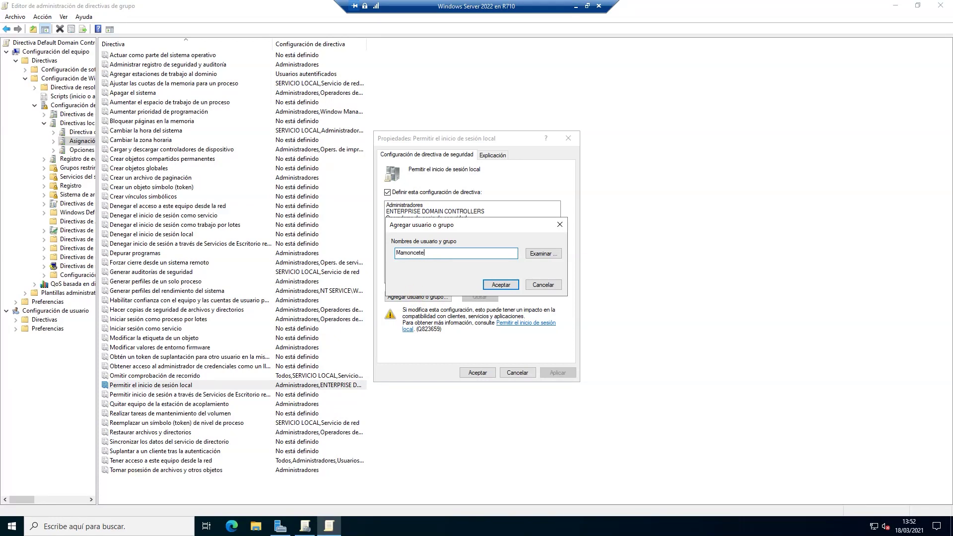
{"action": "key", "text": "Return"}
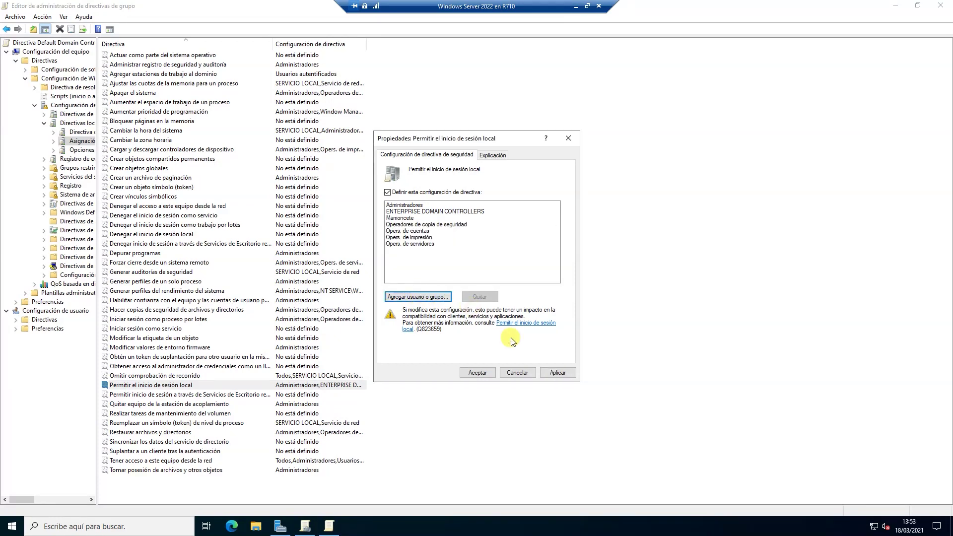
{"action": "left_click", "coordinate": [551, 374]}
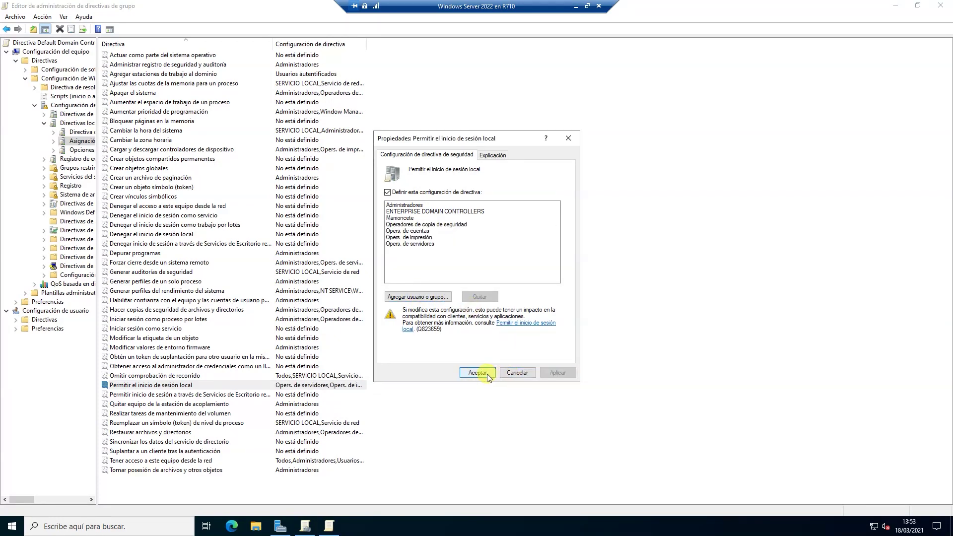
{"action": "left_click", "coordinate": [486, 374]}
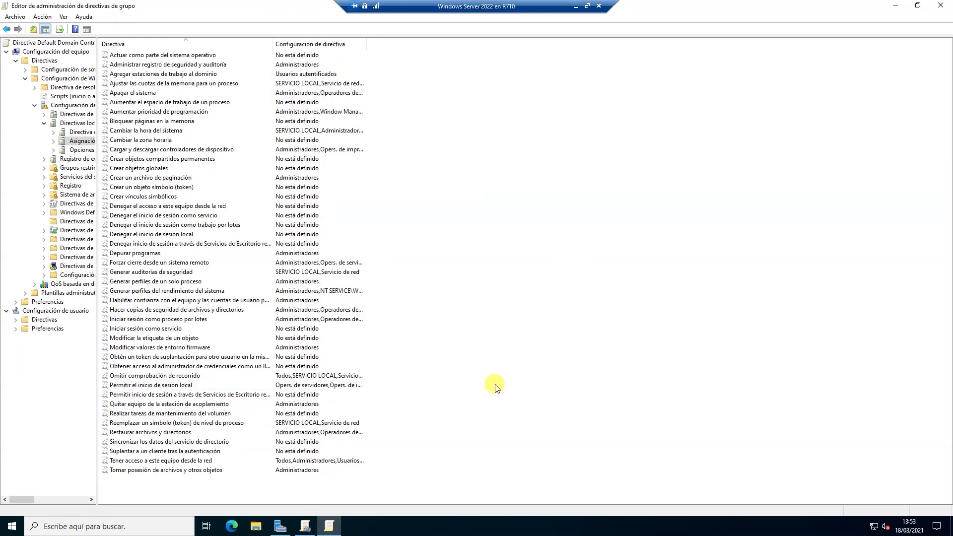
{"action": "key", "text": "alt+F4"}
{"action": "key", "text": "alt+F4"}
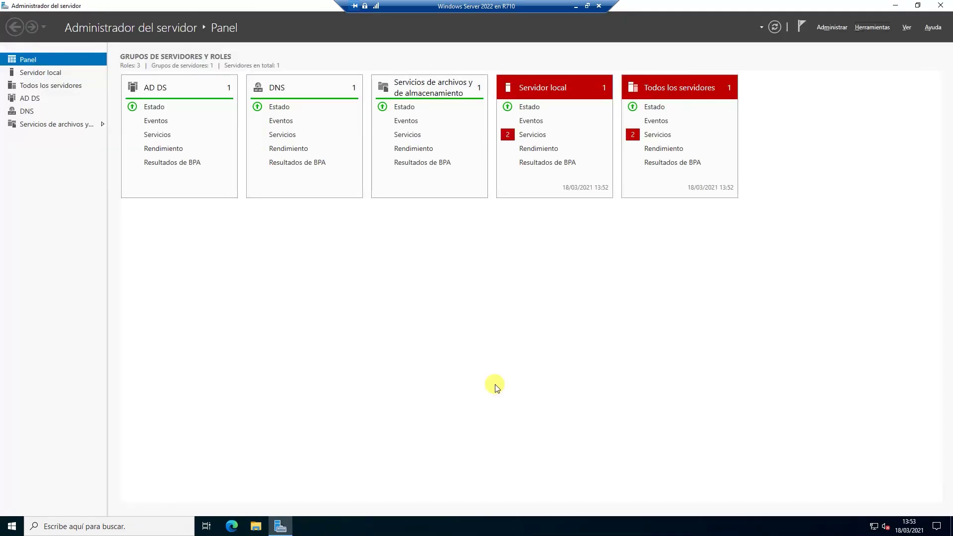
{"action": "key", "text": "alt+F4"}
Run gpupdate /force from the Run box to refresh Group Policy.
{"action": "key", "text": "super+r"}
{"action": "type", "text": "g"}
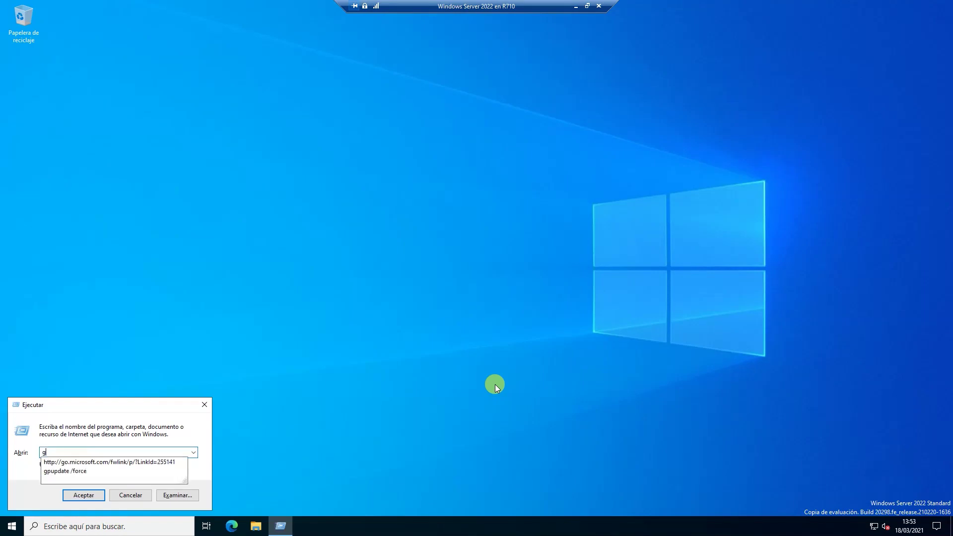
{"action": "type", "text": "pupdate"}
{"action": "key", "text": "Down"}
{"action": "key", "text": "Return"}
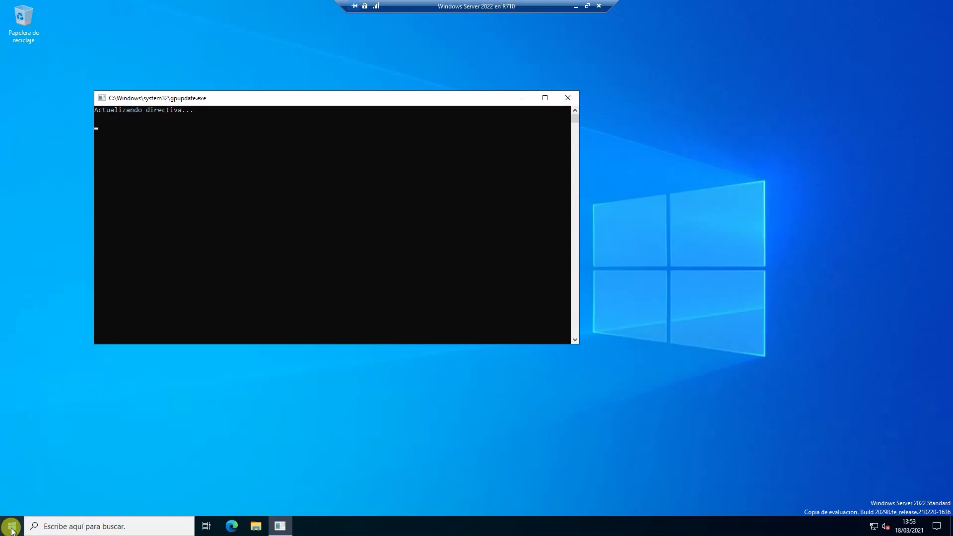
Sign out of the administrator session and restore the VM view to a window.
{"action": "left_click", "coordinate": [28, 525]}
{"action": "key", "text": "super"}
{"action": "left_click", "coordinate": [13, 410]}
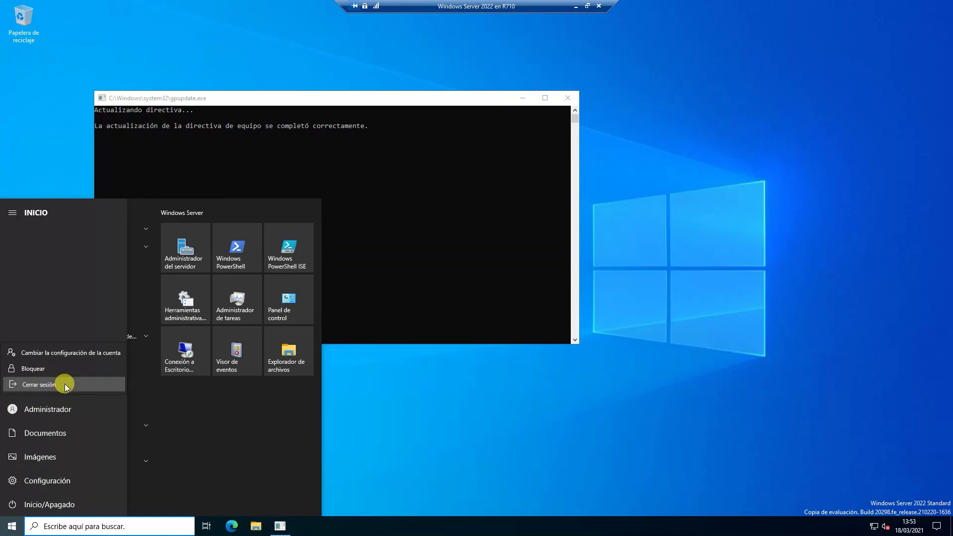
{"action": "left_click", "coordinate": [66, 382]}
{"action": "left_click", "coordinate": [587, 6]}
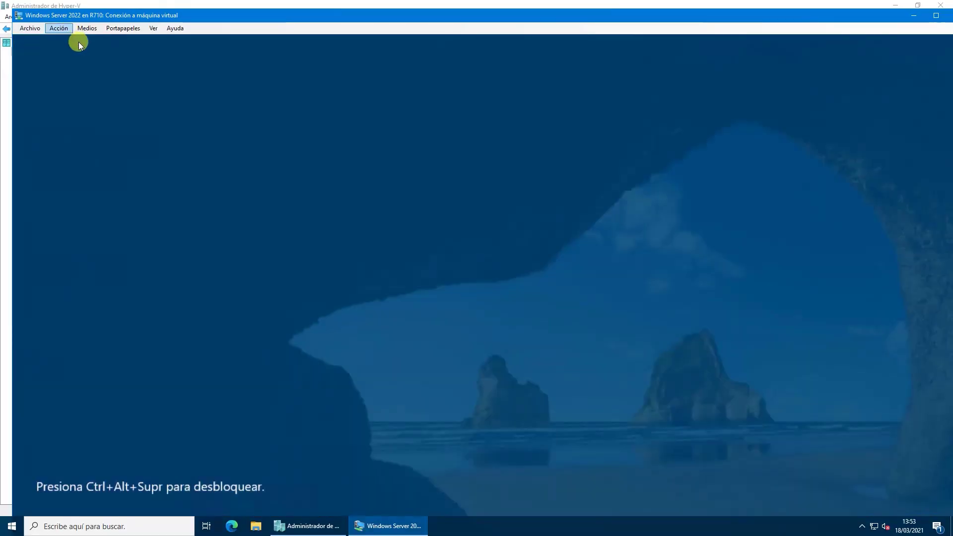
Send Ctrl+Alt+Supr to the virtual machine and choose Otro usuario in full screen.
{"action": "left_click", "coordinate": [58, 28]}
{"action": "left_click", "coordinate": [78, 39]}
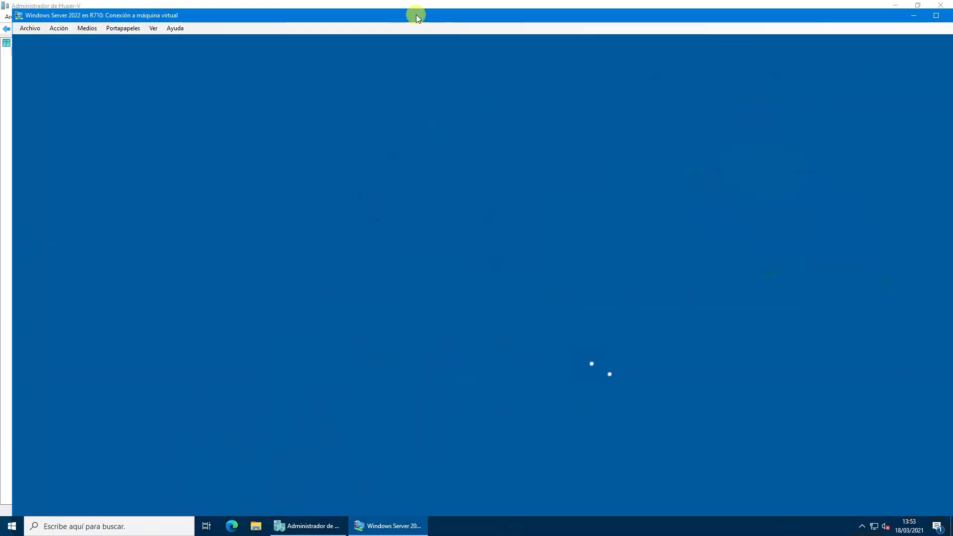
{"action": "double_click", "coordinate": [416, 13]}
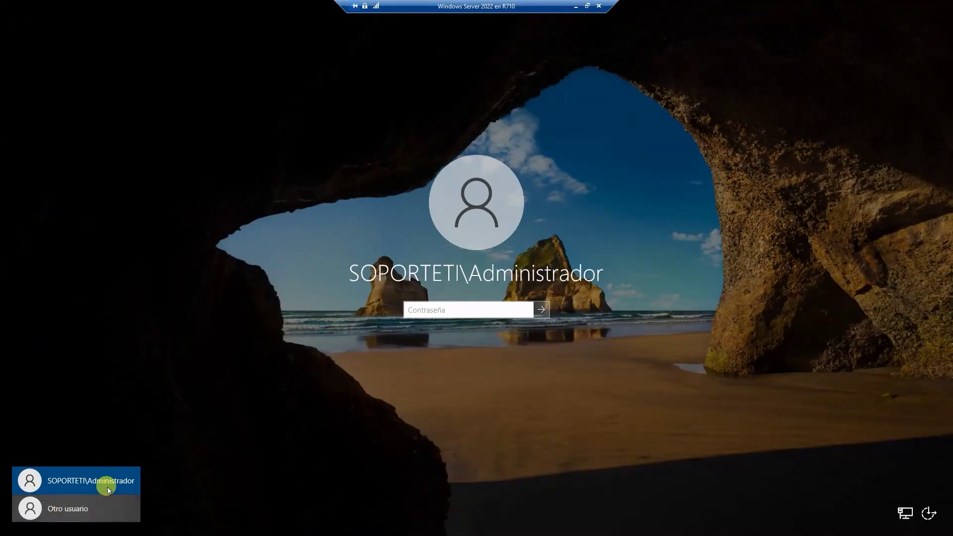
{"action": "left_click", "coordinate": [68, 507]}
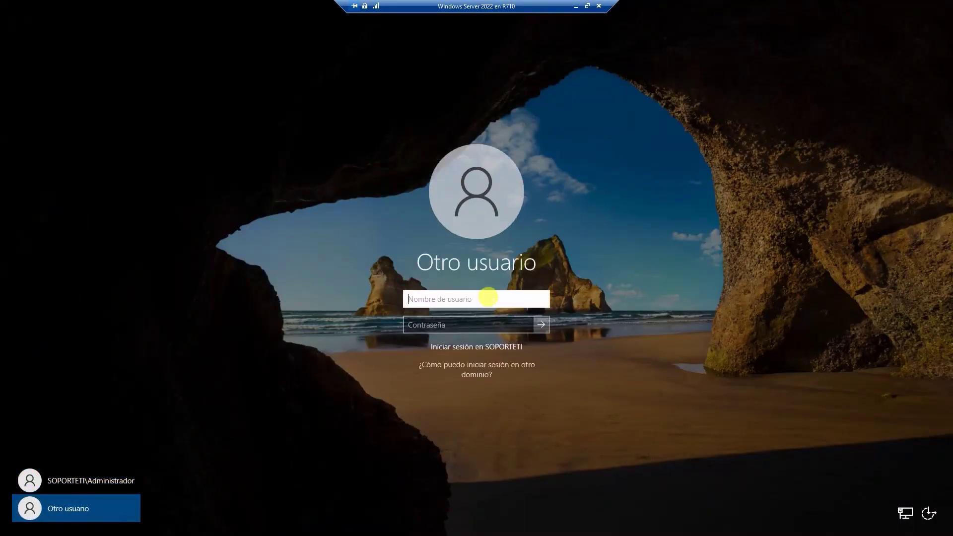
Sign in as the new soporteti domain user with its password.
{"action": "type", "text": "soporteti\\Administr"}
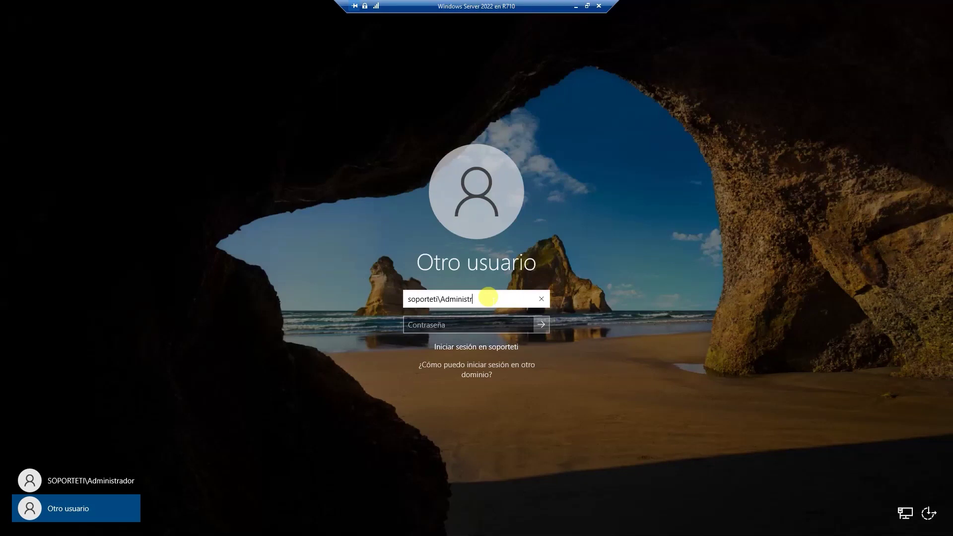
{"action": "type", "text": "ador"}
{"action": "double_click", "coordinate": [488, 298]}
{"action": "type", "text": "Mamoncete"}
{"action": "key", "text": "Tab"}
{"action": "type", "text": "*****"}
{"action": "key", "text": "Return"}
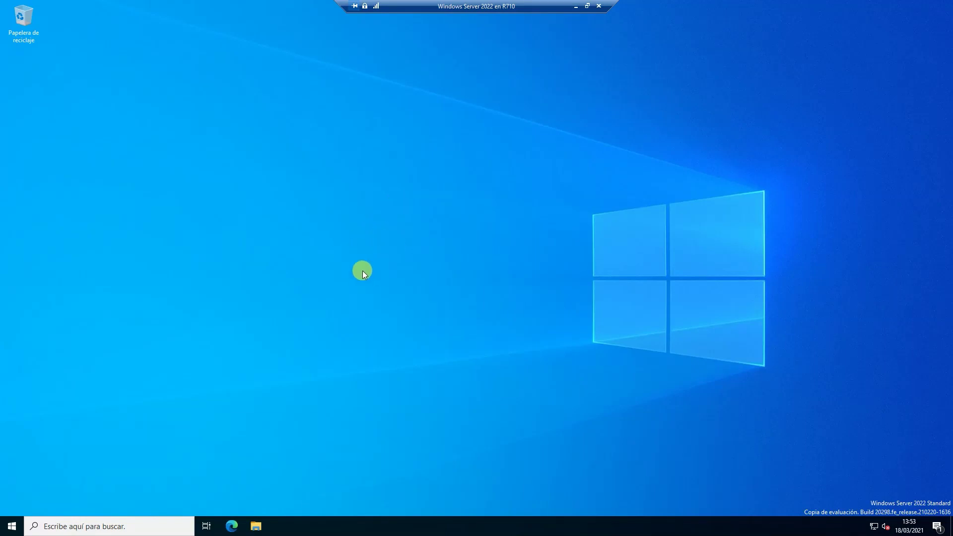
Launch Server Manager from Start, entering administrator credentials at the UAC prompt.
{"action": "key", "text": "super"}
{"action": "left_click", "coordinate": [181, 251]}
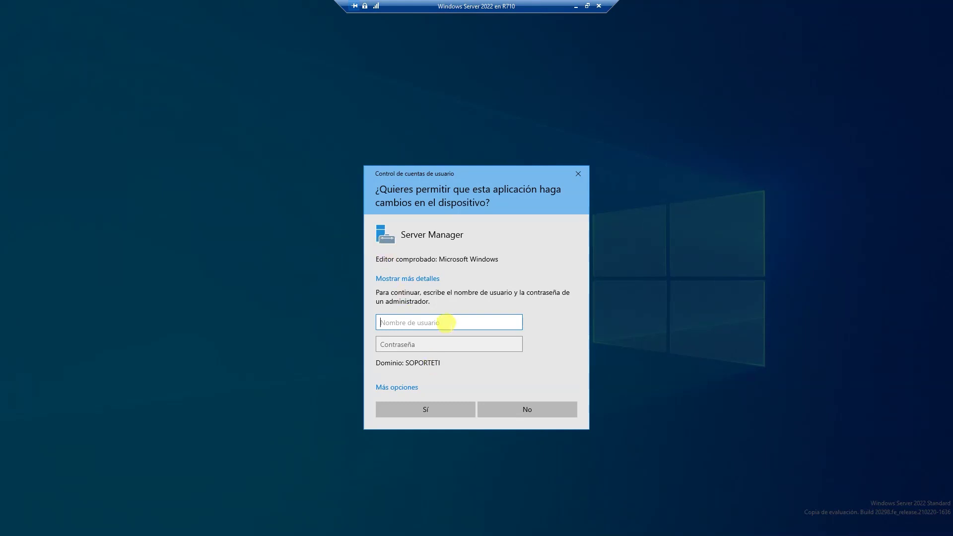
{"action": "type", "text": "ncete"}
{"action": "key", "text": "Tab"}
{"action": "type", "text": "••"}
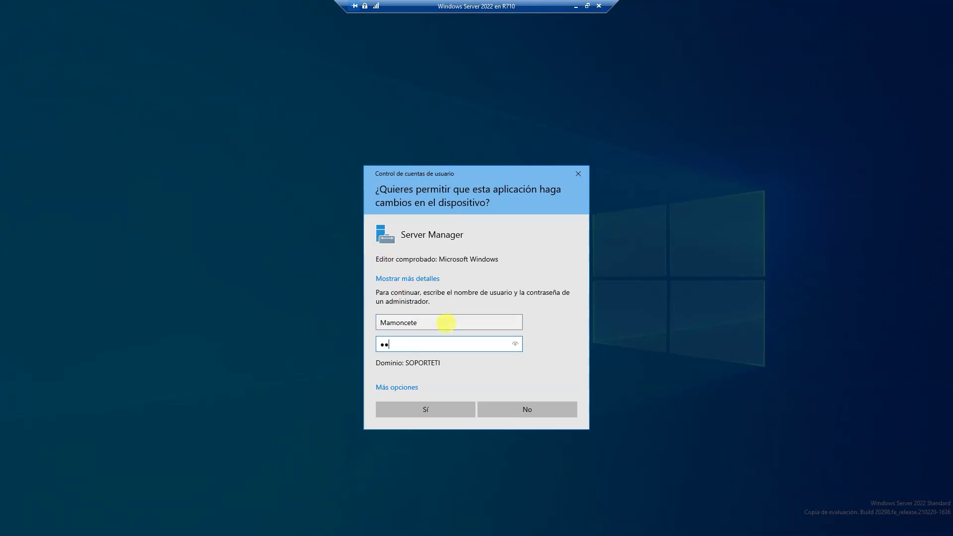
{"action": "key", "text": "Return"}
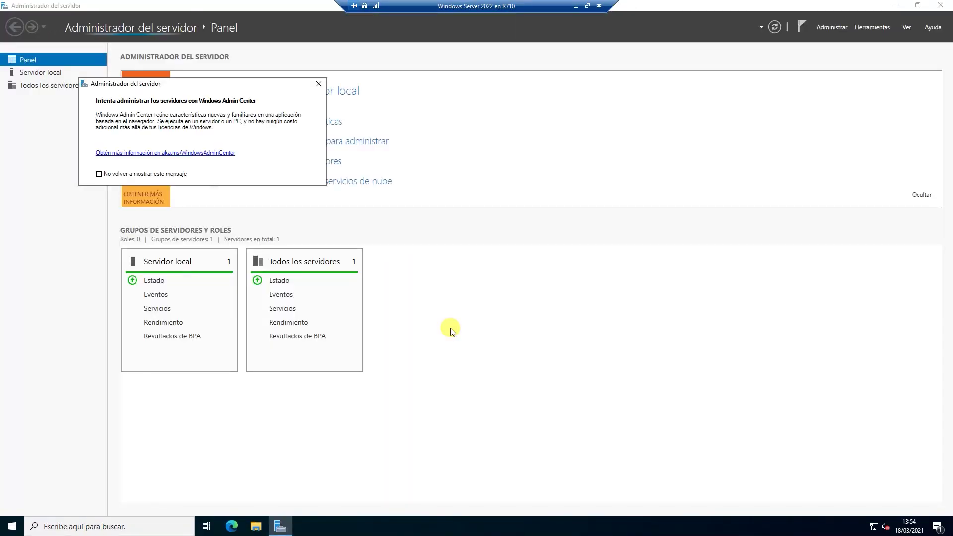
Dismiss the Admin Center notice and open Usuarios y equipos de Active Directory from Herramientas.
{"action": "left_click", "coordinate": [318, 84]}
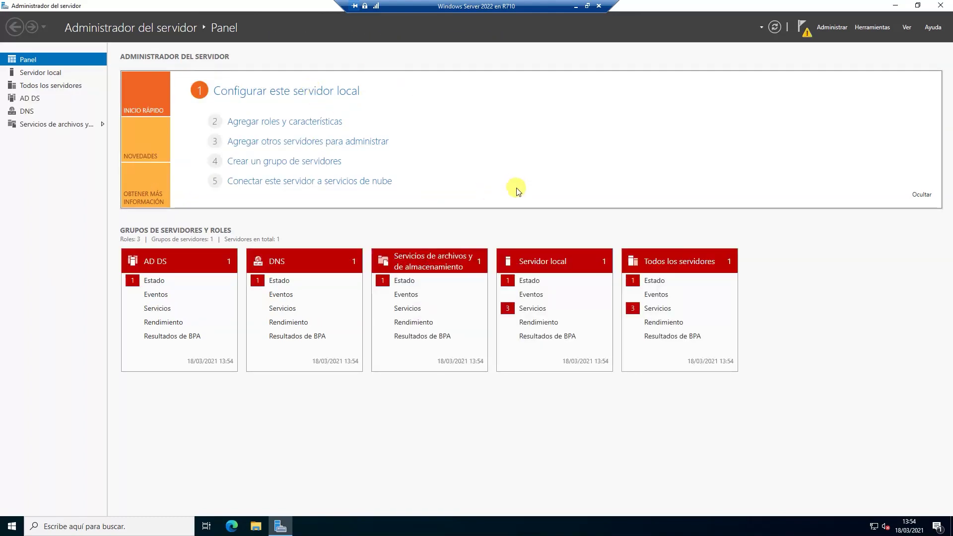
{"action": "left_click", "coordinate": [867, 30]}
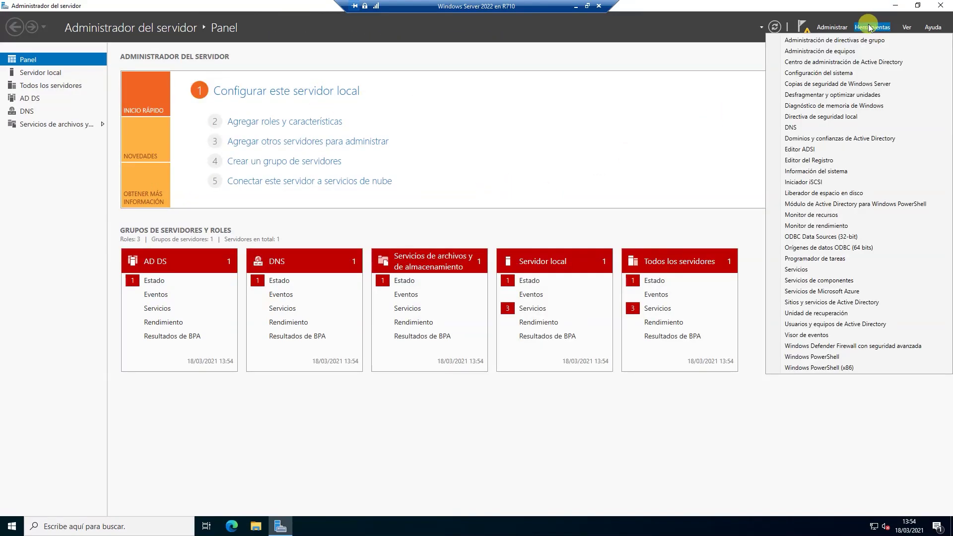
{"action": "left_click", "coordinate": [824, 324]}
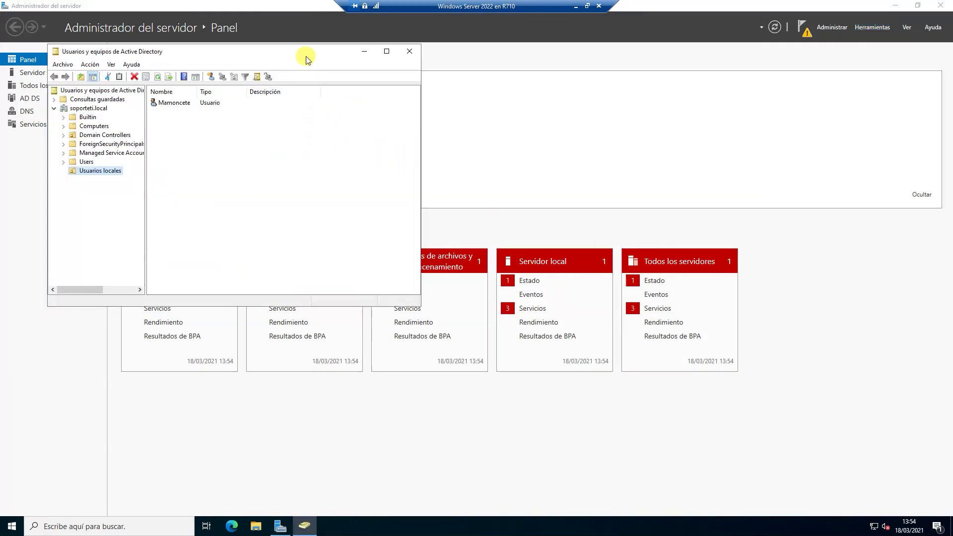
{"action": "left_click_drag", "start_coordinate": [292, 52], "coordinate": [432, 135]}
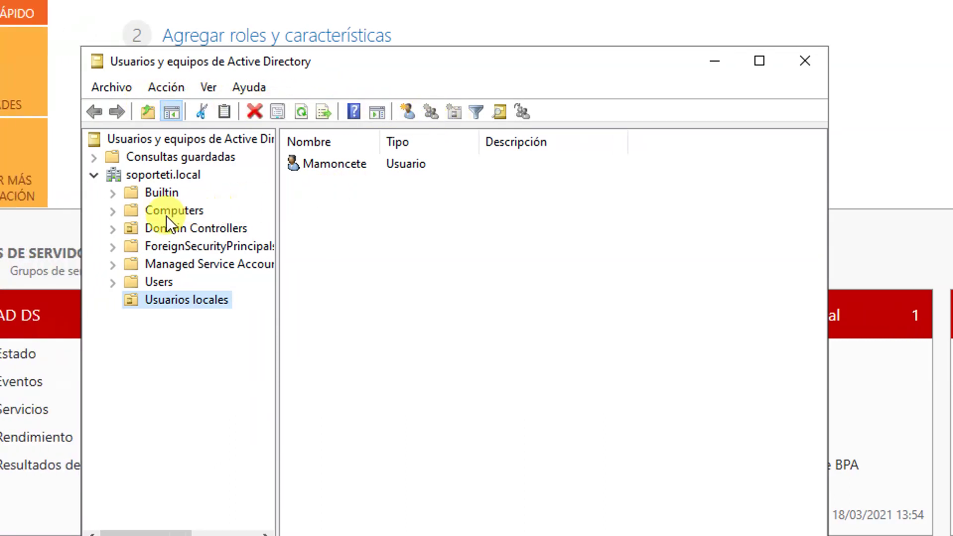
Start pre-creating a read-only domain controller account on Domain Controllers, then cancel the wizard.
{"action": "left_click", "coordinate": [165, 228]}
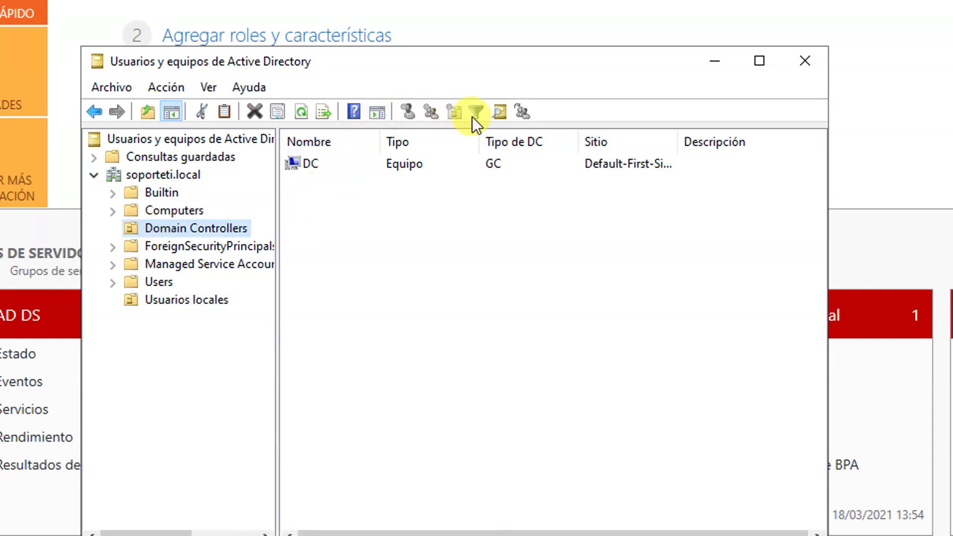
{"action": "right_click", "coordinate": [219, 232]}
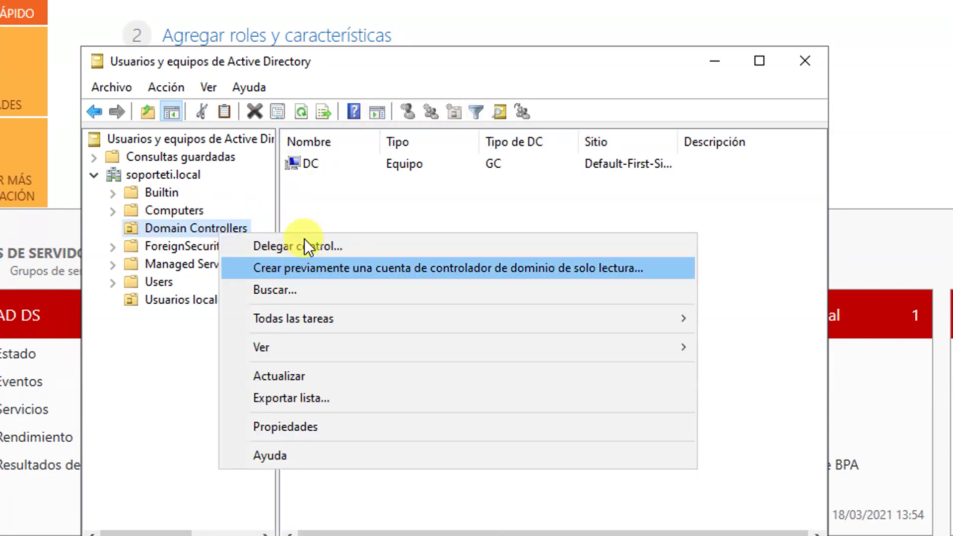
{"action": "left_click", "coordinate": [320, 260]}
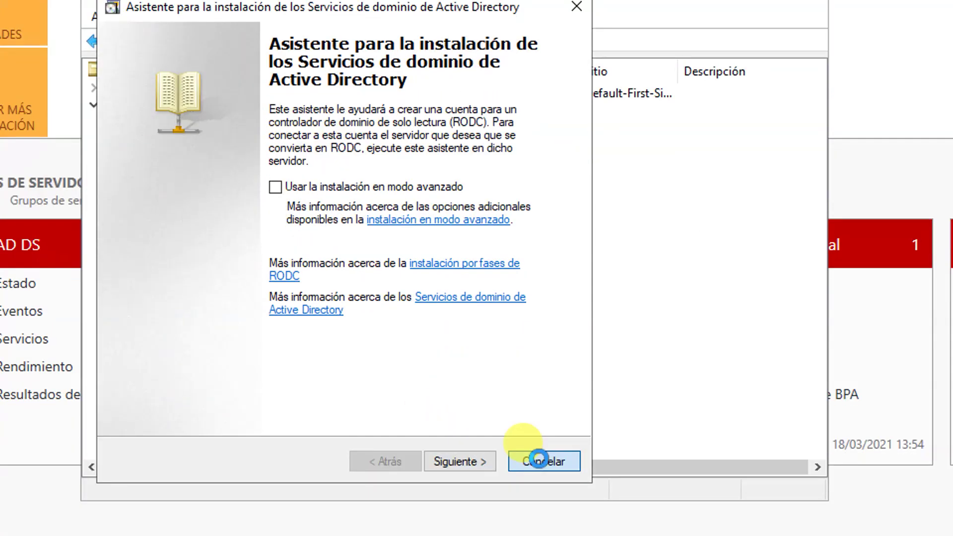
{"action": "left_click", "coordinate": [531, 530]}
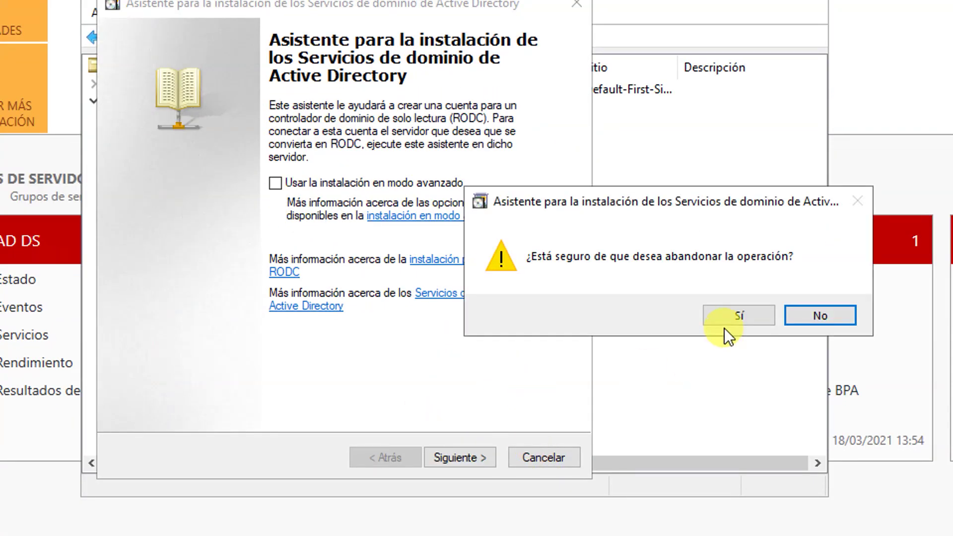
{"action": "left_click", "coordinate": [725, 325]}
Attempt to delegate control of Domain Controllers and dismiss the permission error.
{"action": "right_click", "coordinate": [171, 160]}
{"action": "left_click", "coordinate": [222, 170]}
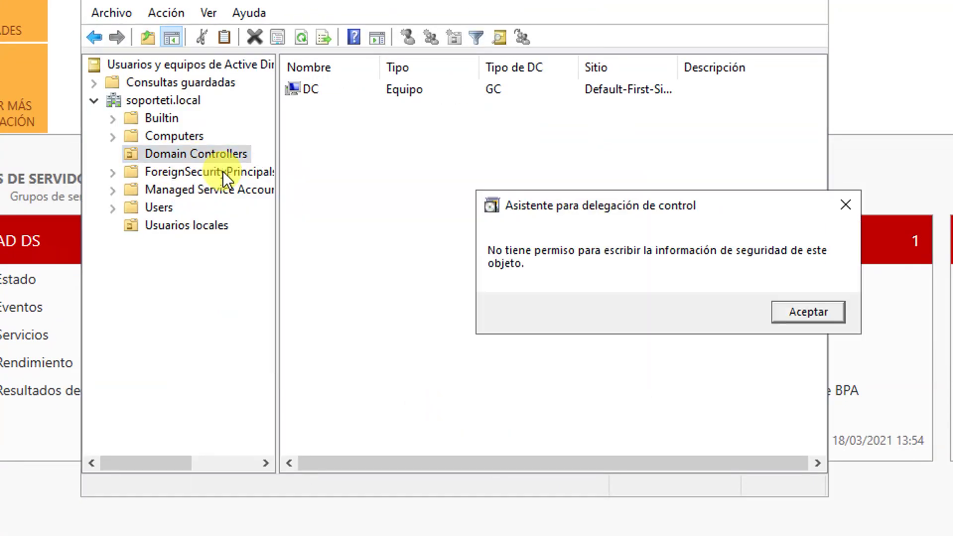
{"action": "left_click", "coordinate": [804, 313]}
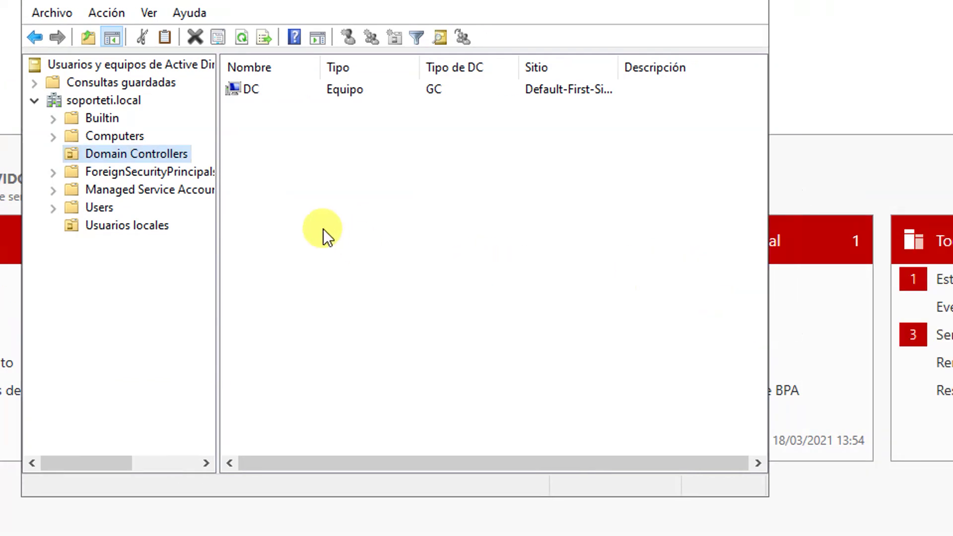
{"action": "right_click", "coordinate": [216, 157]}
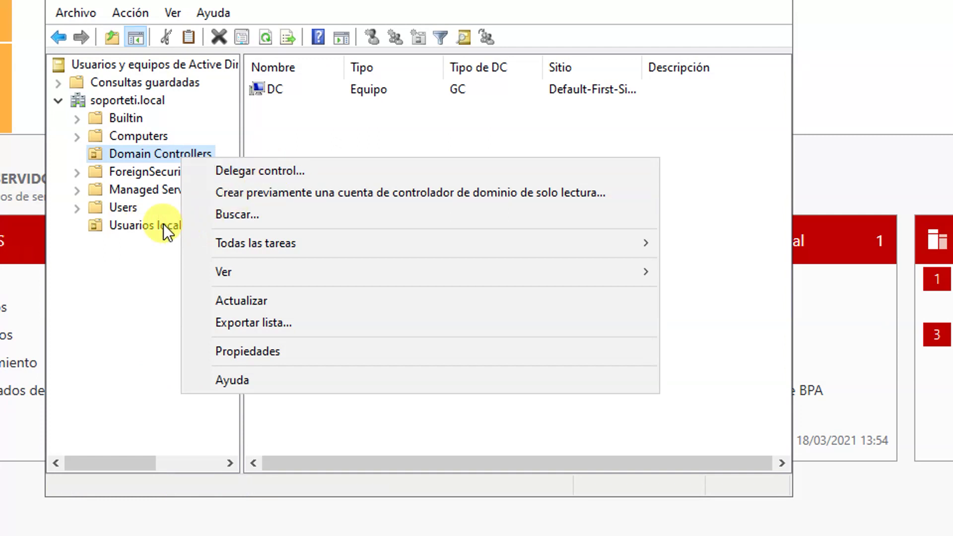
Show Usuarios locales, attempt delegating control there, dismiss the error, and right-click the existing user.
{"action": "left_click", "coordinate": [144, 227]}
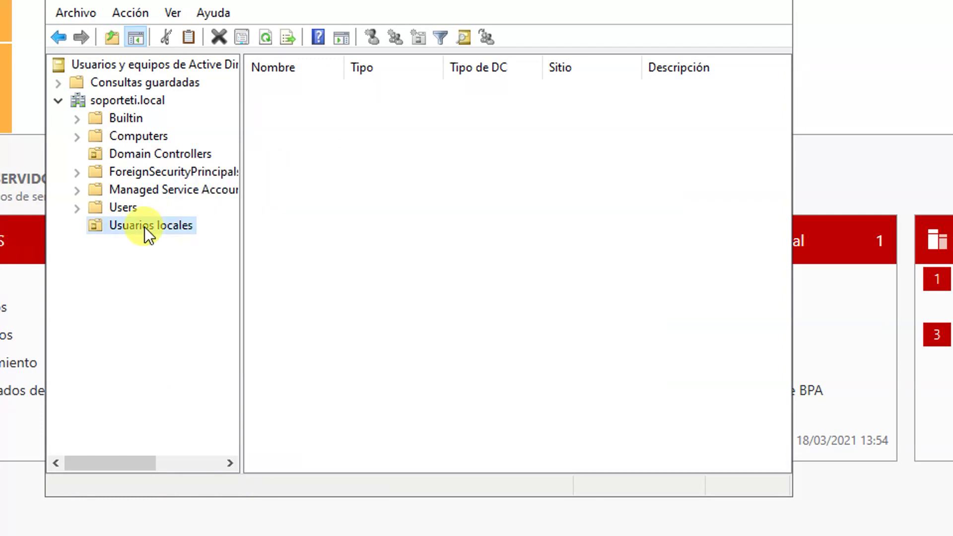
{"action": "right_click", "coordinate": [144, 227]}
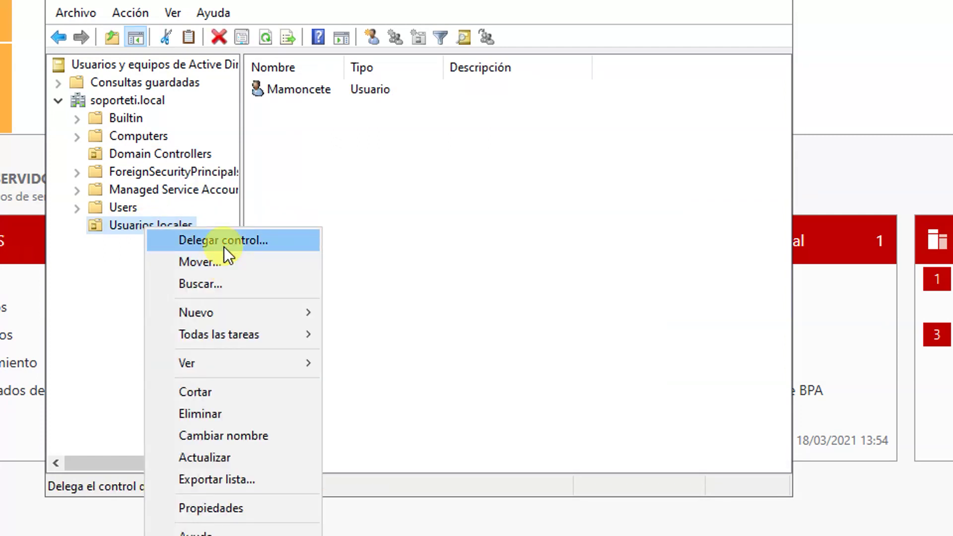
{"action": "left_click", "coordinate": [224, 245]}
{"action": "left_click", "coordinate": [758, 311]}
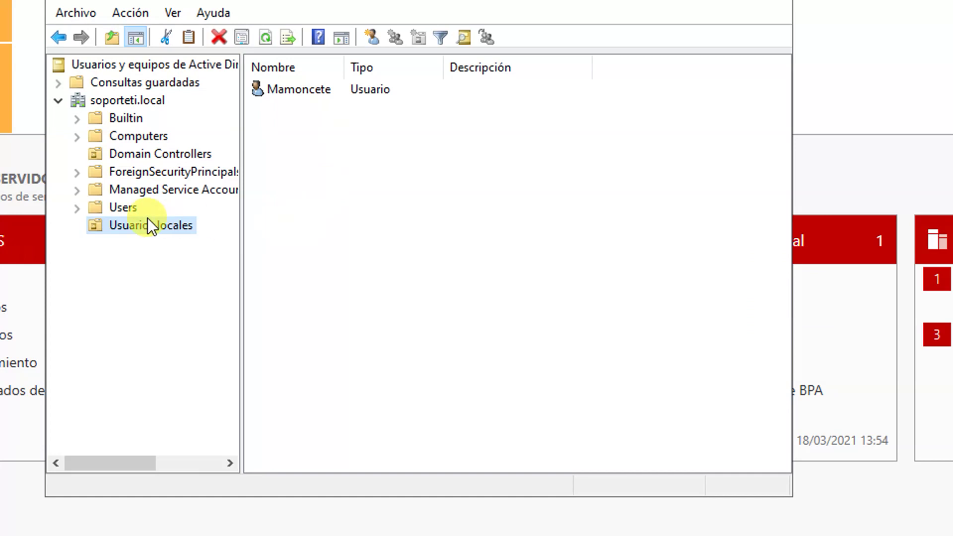
{"action": "right_click", "coordinate": [125, 226]}
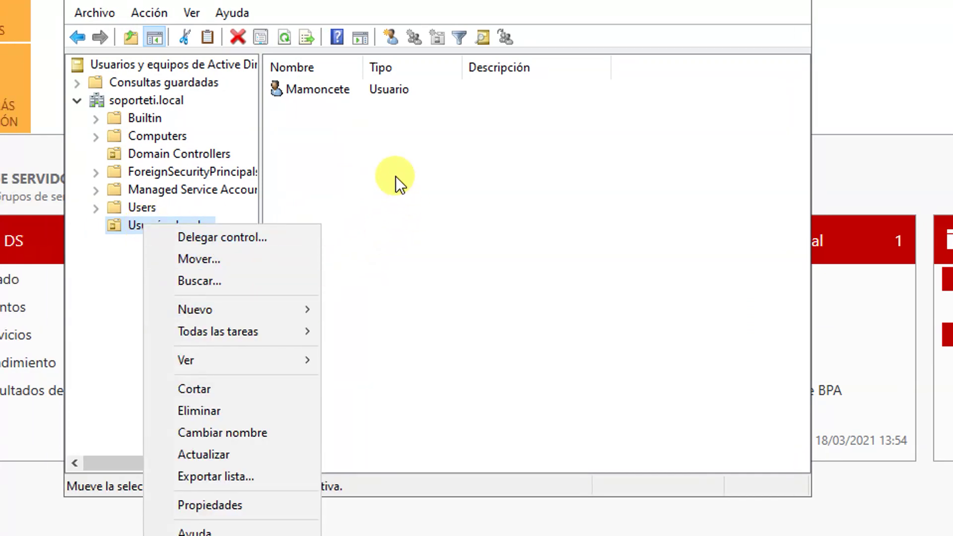
{"action": "left_click", "coordinate": [395, 165]}
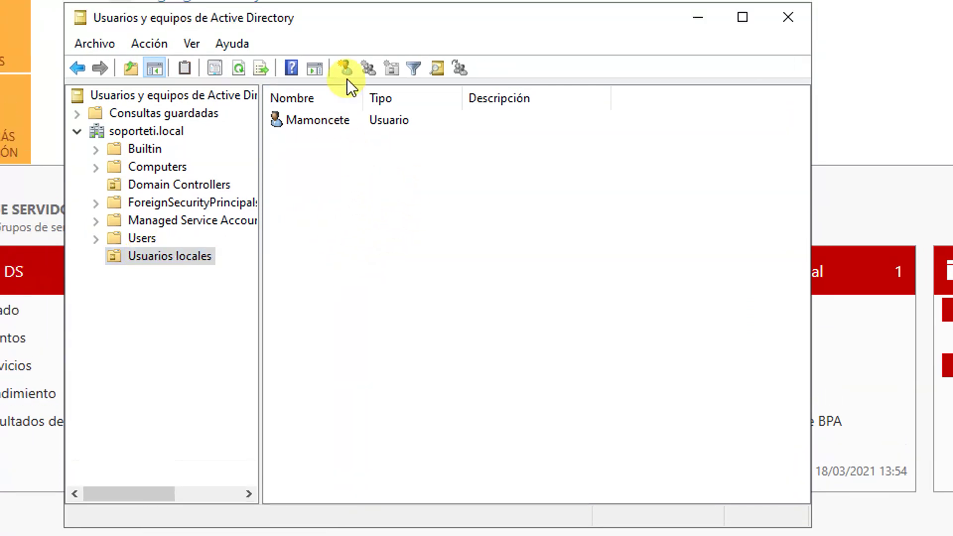
{"action": "right_click", "coordinate": [317, 128]}
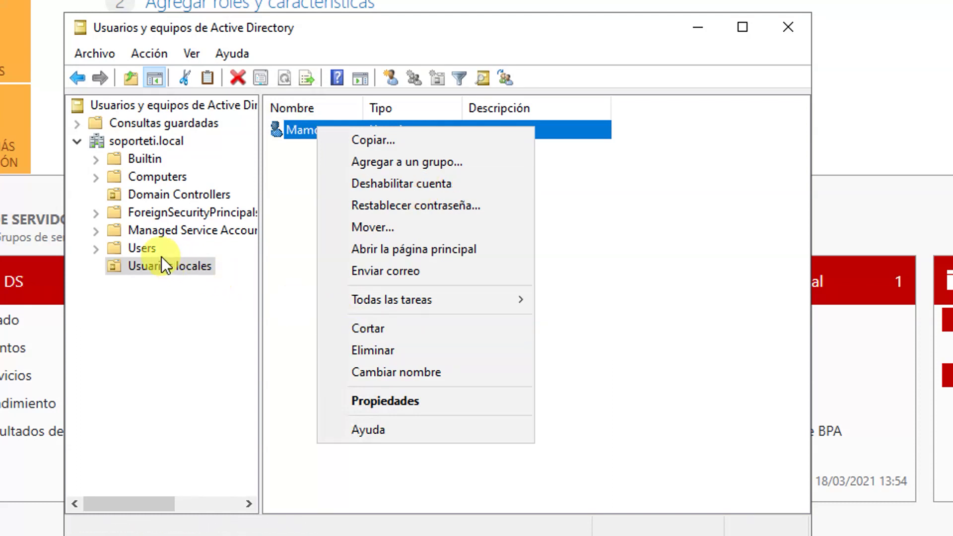
{"action": "left_click", "coordinate": [144, 248]}
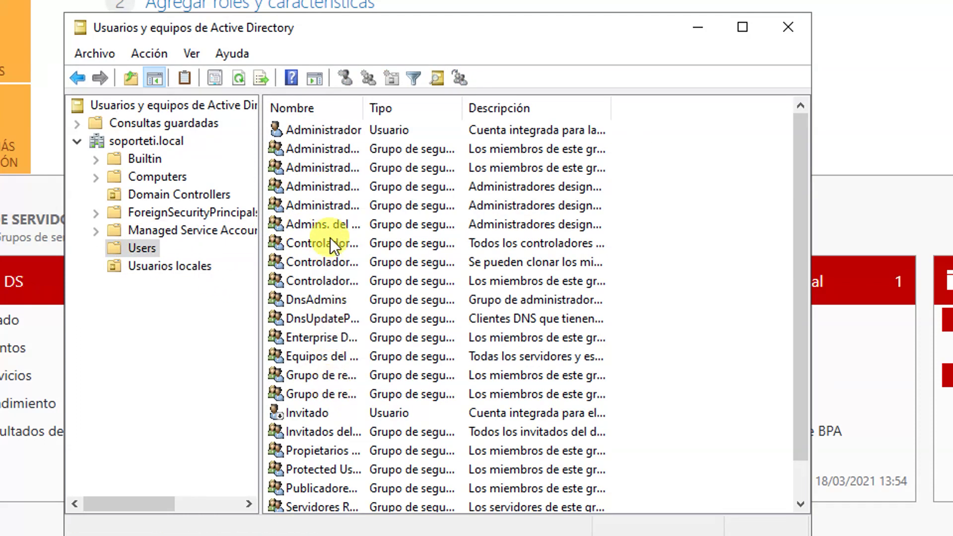
{"action": "right_click", "coordinate": [305, 132]}
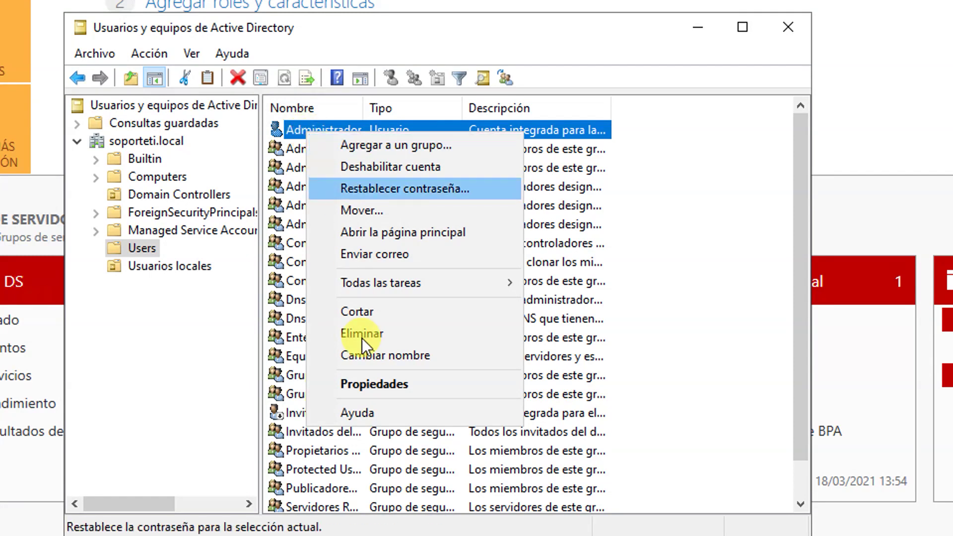
{"action": "left_click", "coordinate": [403, 191]}
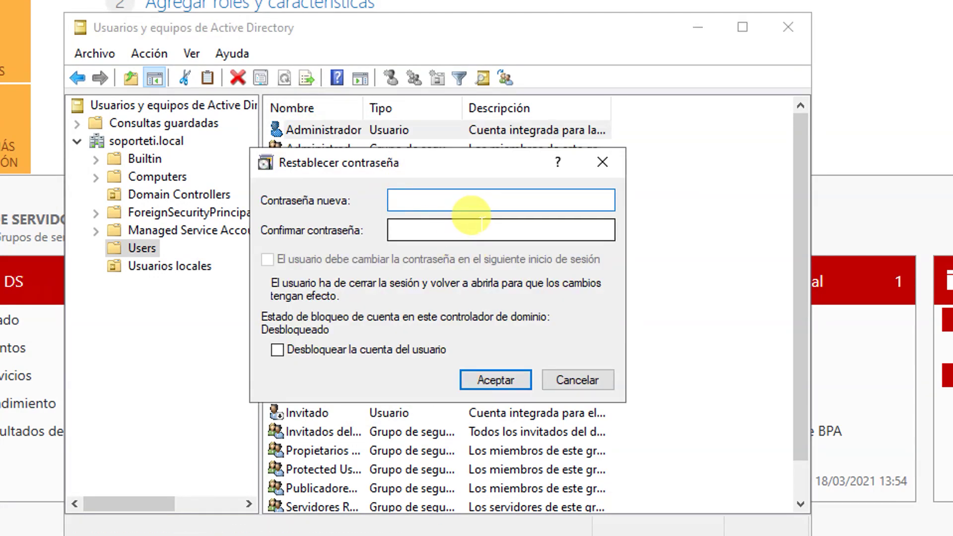
{"action": "type", "text": "•"}
{"action": "type", "text": "•••"}
{"action": "key", "text": "Tab"}
{"action": "type", "text": "•••••••••"}
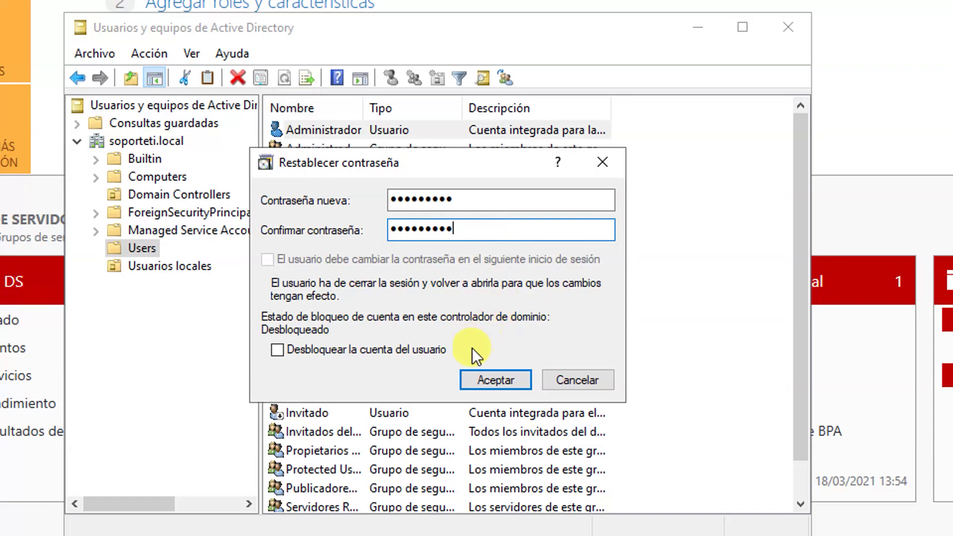
{"action": "left_click", "coordinate": [475, 380]}
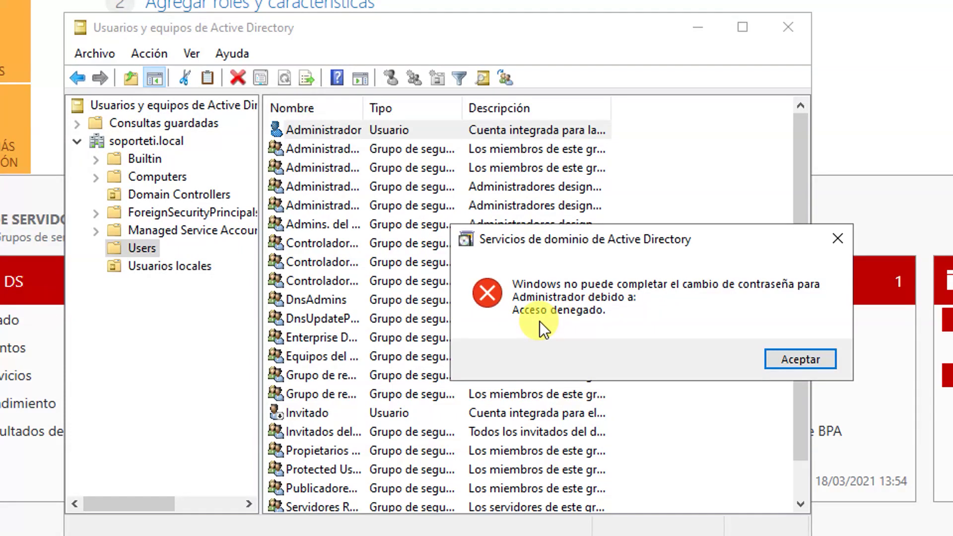
{"action": "left_click", "coordinate": [773, 365]}
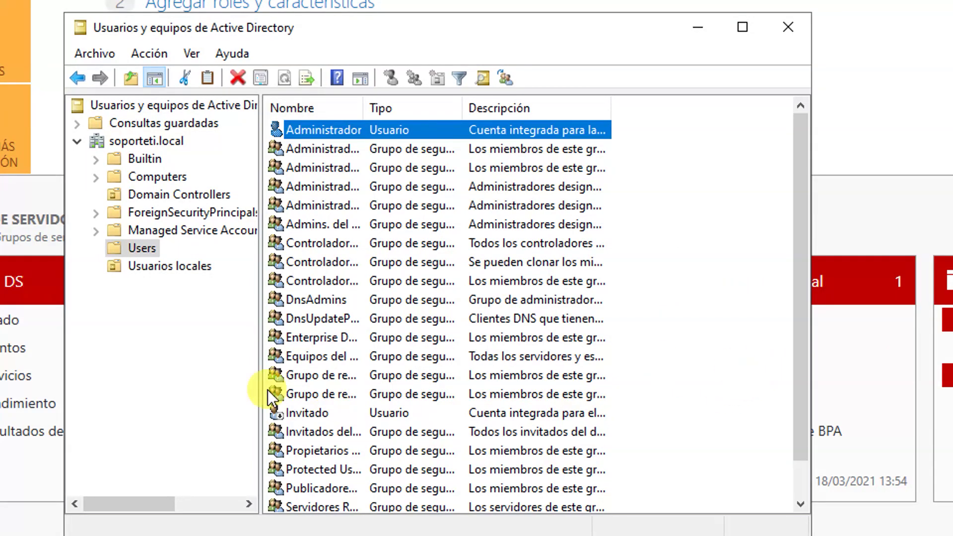
{"action": "left_click", "coordinate": [201, 268]}
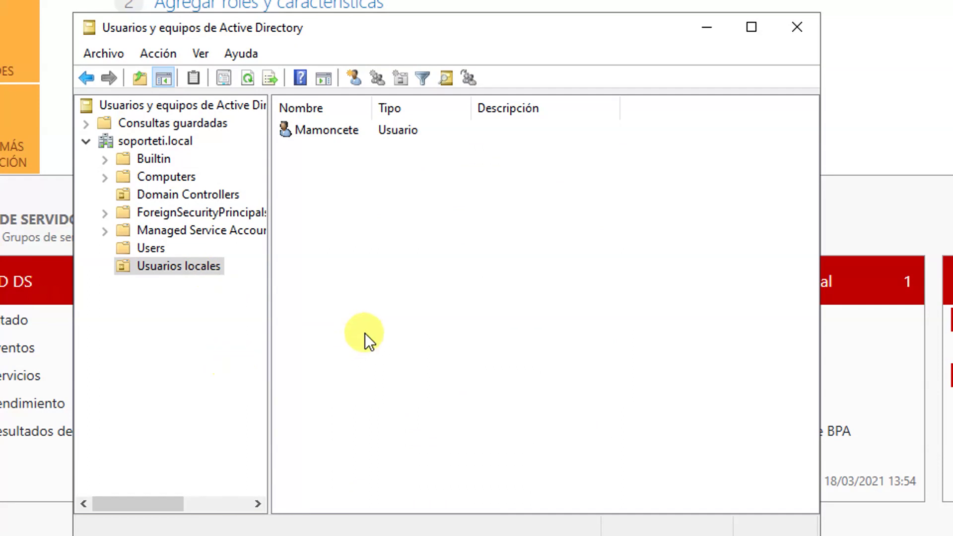
Start a new user in Usuarios locales, filling the first name and the logon name.
{"action": "right_click", "coordinate": [377, 330]}
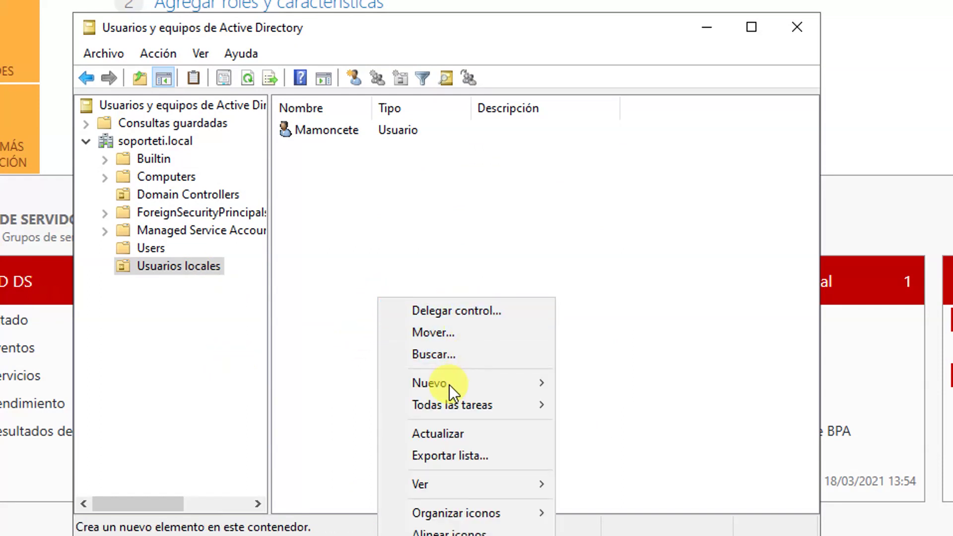
{"action": "mouse_move", "coordinate": [448, 385]}
{"action": "left_click", "coordinate": [578, 383]}
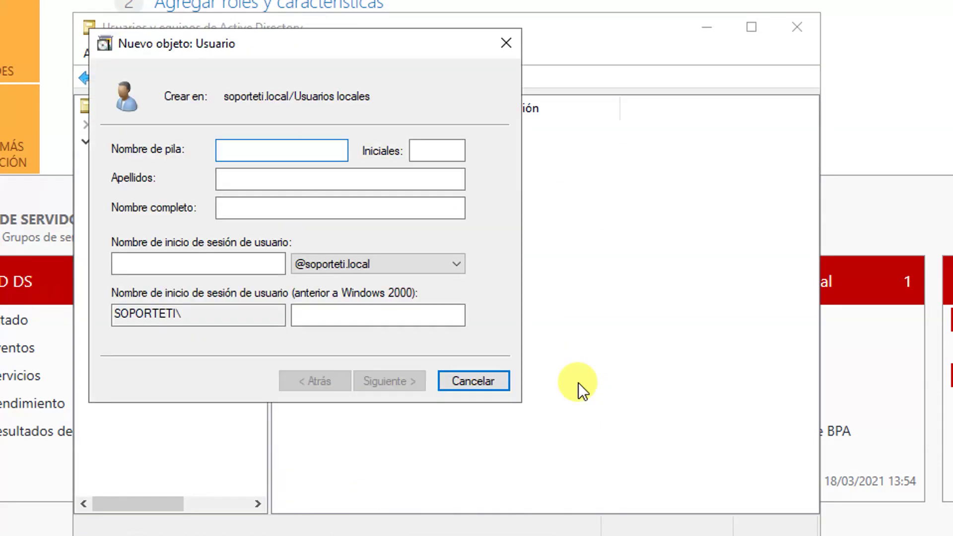
{"action": "type", "text": "Mamm"}
{"action": "key", "text": "BackSpace"}
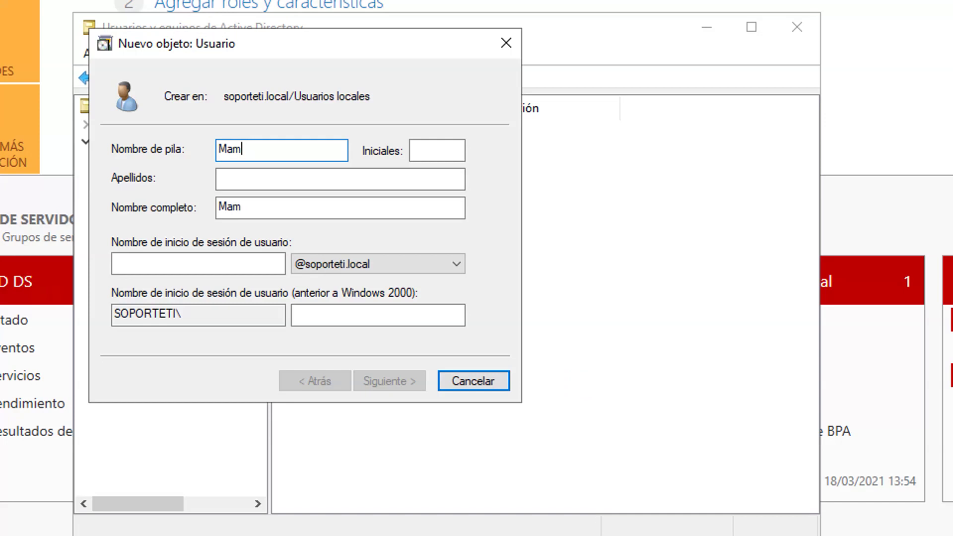
{"action": "type", "text": "oncetrix"}
{"action": "key", "text": "Tab"}
{"action": "key", "text": "Tab"}
{"action": "key", "text": "Tab"}
{"action": "key", "text": "Tab"}
{"action": "type", "text": "ma"}
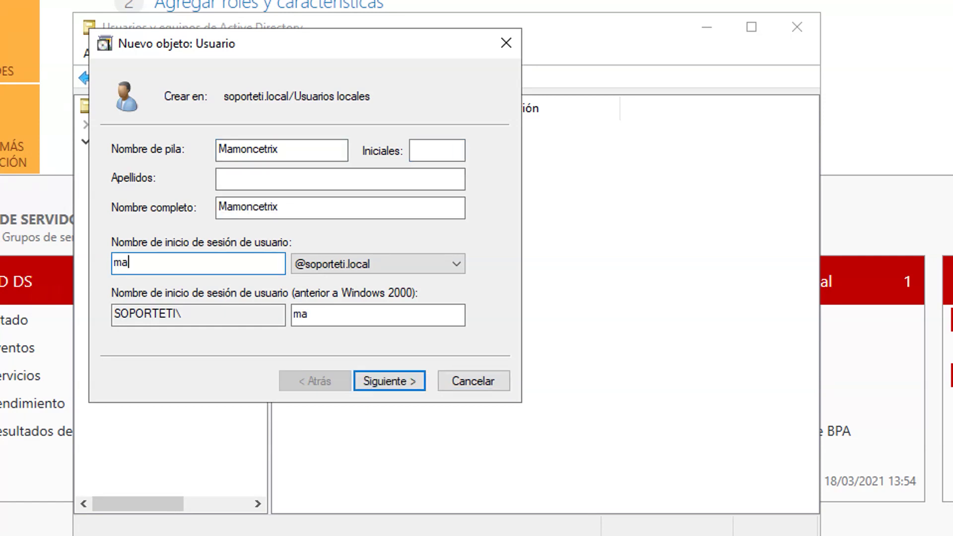
{"action": "type", "text": "moncetrix"}
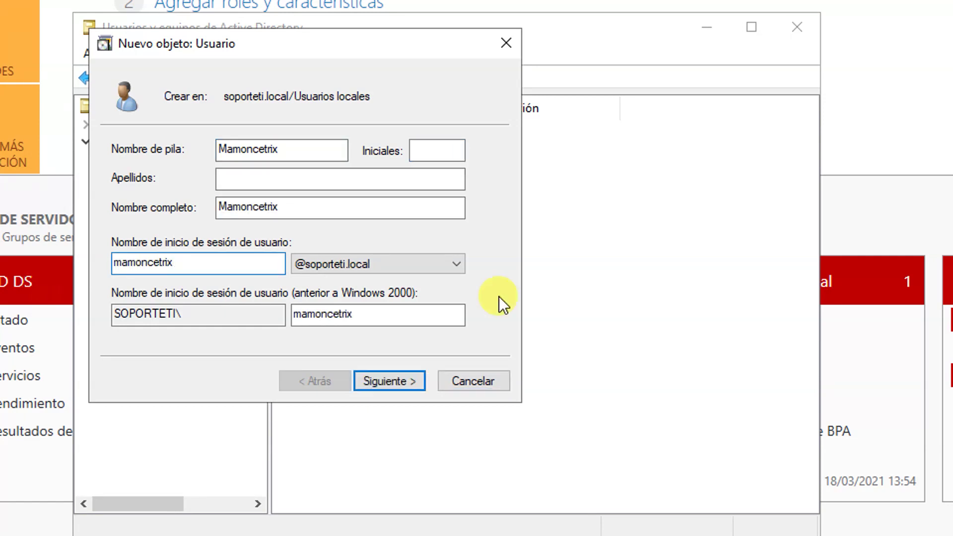
Enter and confirm the password to finish the user, then delete it.
{"action": "left_click", "coordinate": [392, 380]}
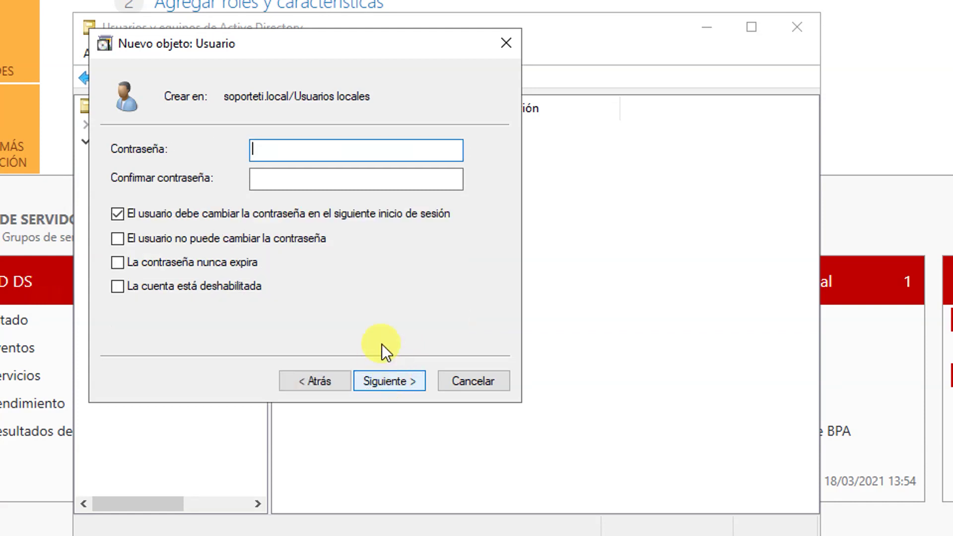
{"action": "type", "text": "********"}
{"action": "key", "text": "Tab"}
{"action": "type", "text": "********"}
{"action": "key", "text": "Return"}
{"action": "key", "text": "Return"}
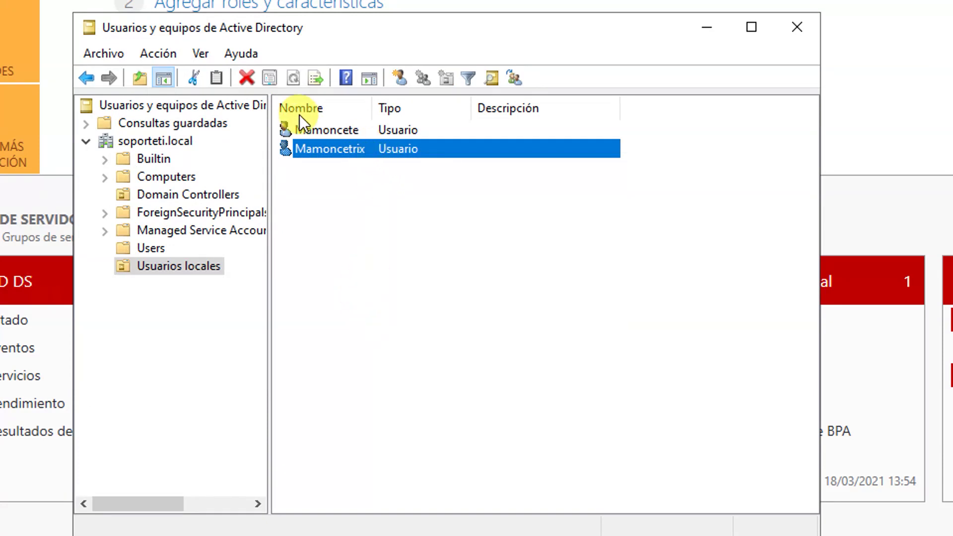
{"action": "left_click", "coordinate": [246, 78]}
Confirm deleting the new user, close ADUC and Server Manager, and sign out.
{"action": "left_click", "coordinate": [697, 356]}
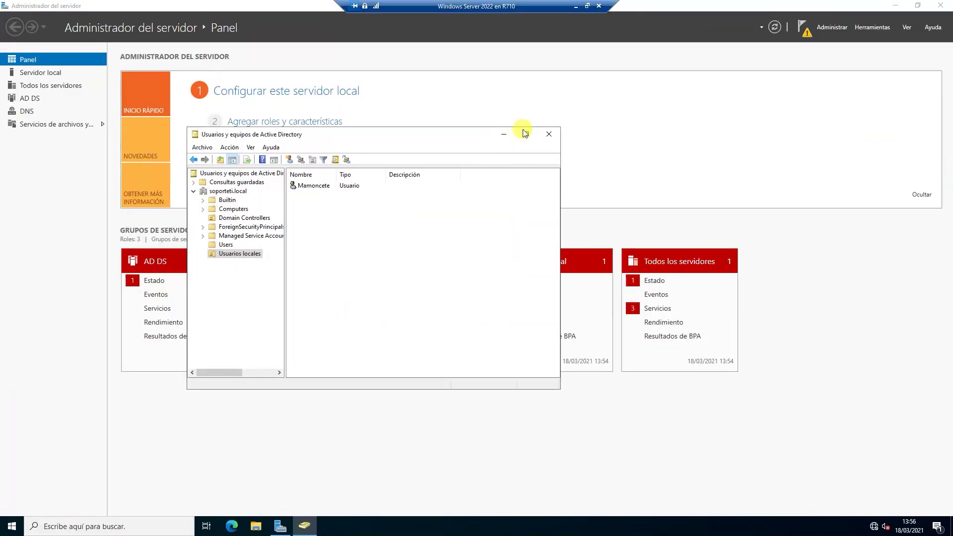
{"action": "left_click", "coordinate": [549, 134]}
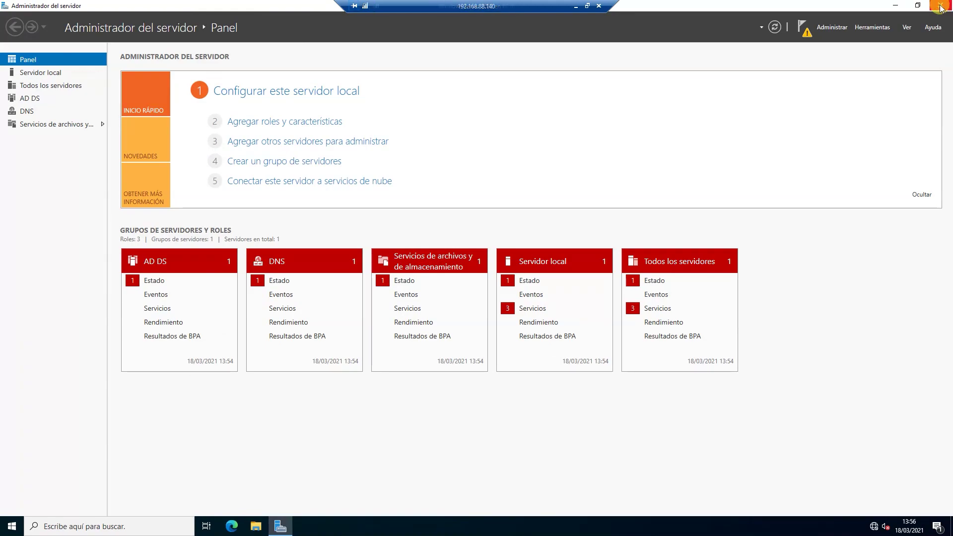
{"action": "left_click", "coordinate": [941, 6]}
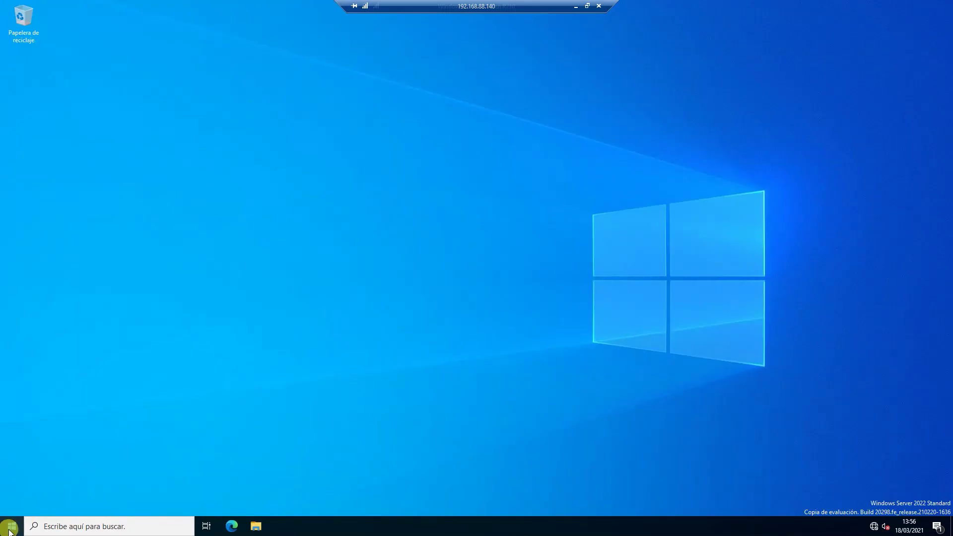
{"action": "left_click", "coordinate": [11, 525]}
{"action": "left_click", "coordinate": [13, 410]}
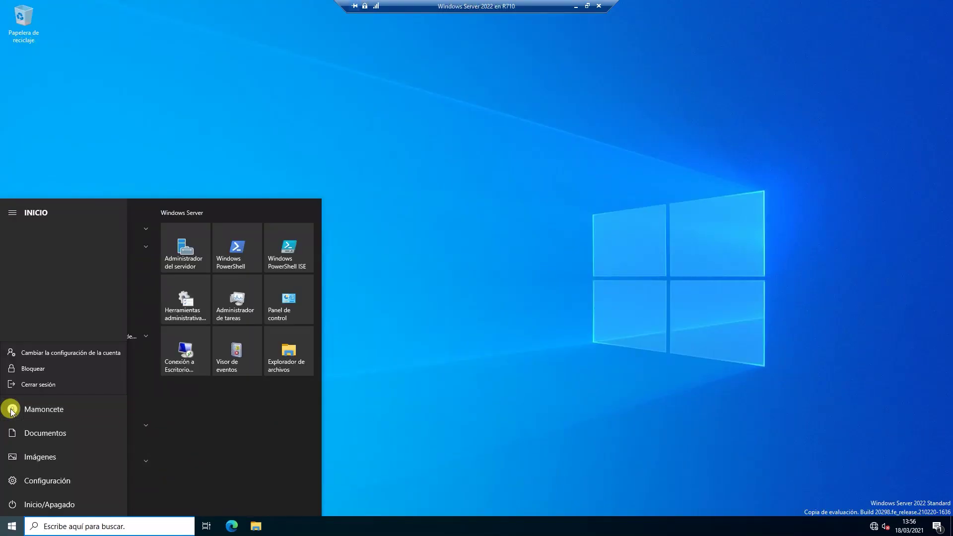
{"action": "left_click", "coordinate": [35, 385]}
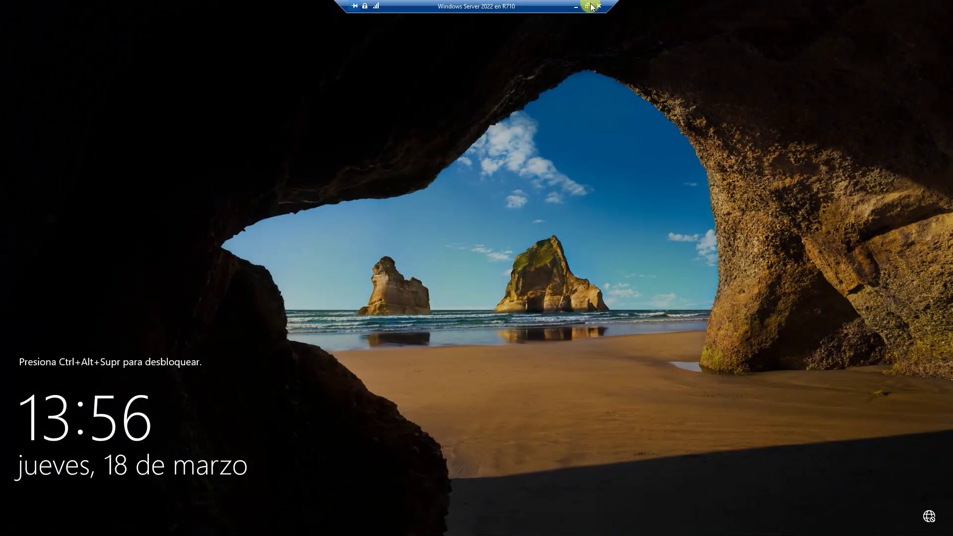
Send Ctrl+Alt+Supr to the VM and sign in as Administrador via Otro usuario.
{"action": "left_click", "coordinate": [586, 8]}
{"action": "left_click", "coordinate": [60, 28]}
{"action": "left_click", "coordinate": [78, 41]}
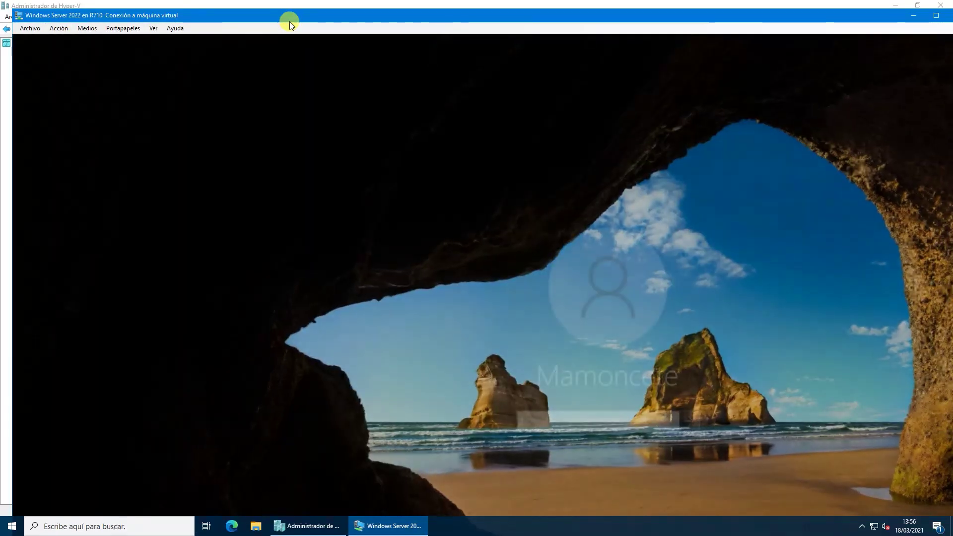
{"action": "double_click", "coordinate": [290, 20]}
{"action": "left_click", "coordinate": [83, 506]}
{"action": "type", "text": "Administrador"}
{"action": "key", "text": "Tab"}
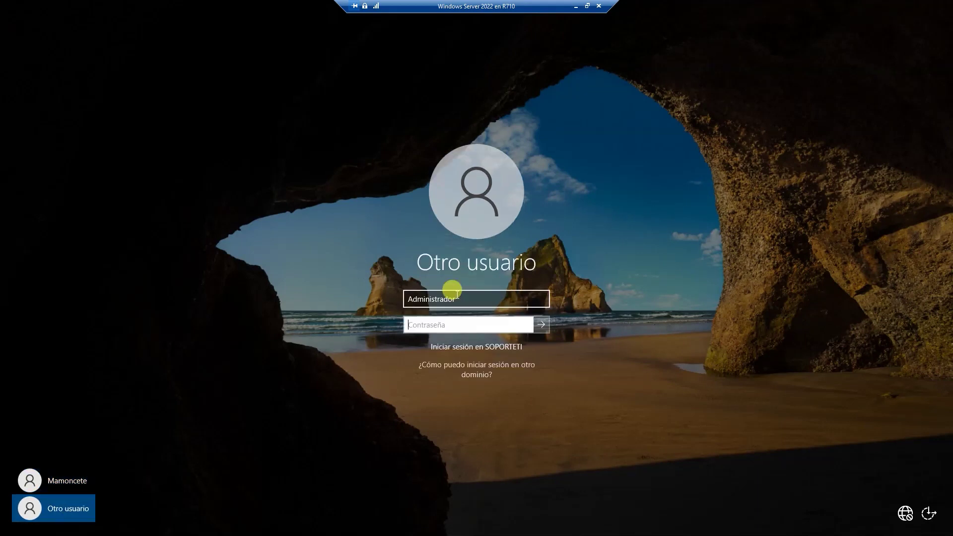
{"action": "type", "text": "********"}
{"action": "key", "text": "Return"}
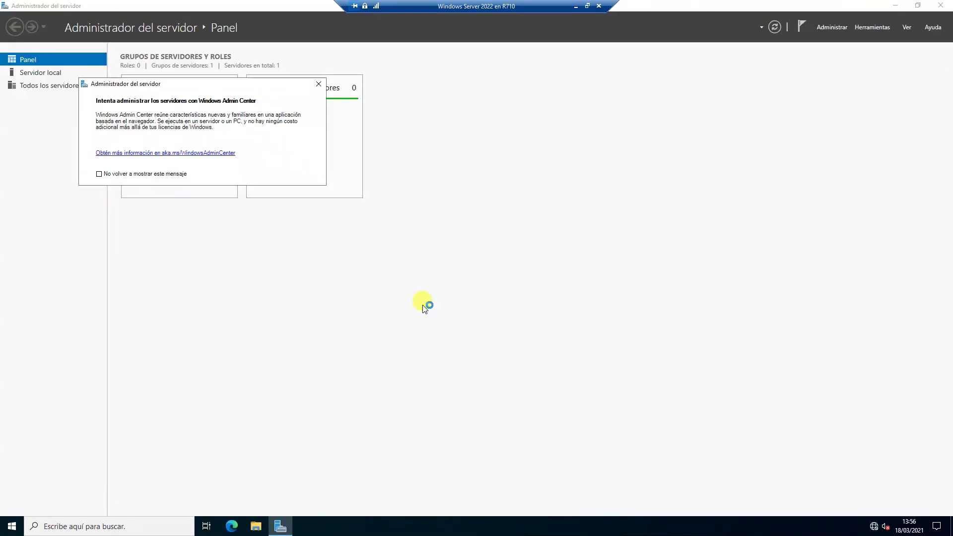
Open Active Directory Users and Computers and view the Usuarios locales Seguridad tab.
{"action": "left_click", "coordinate": [872, 27]}
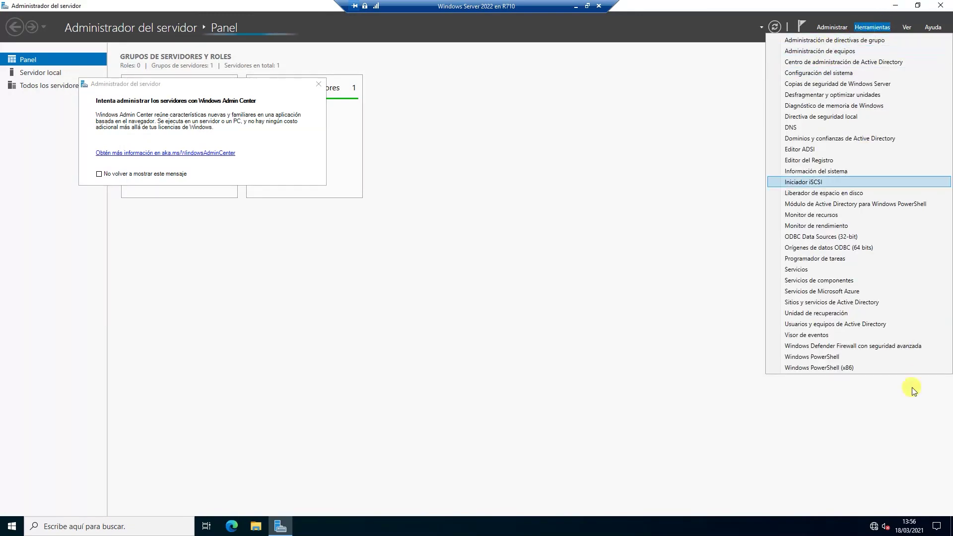
{"action": "left_click", "coordinate": [825, 326]}
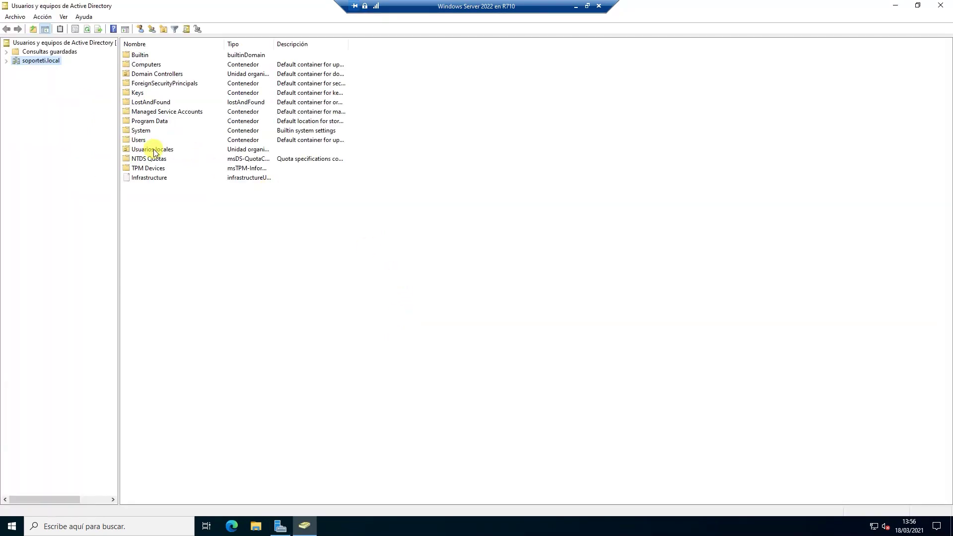
{"action": "left_click", "coordinate": [151, 150]}
{"action": "right_click", "coordinate": [151, 152]}
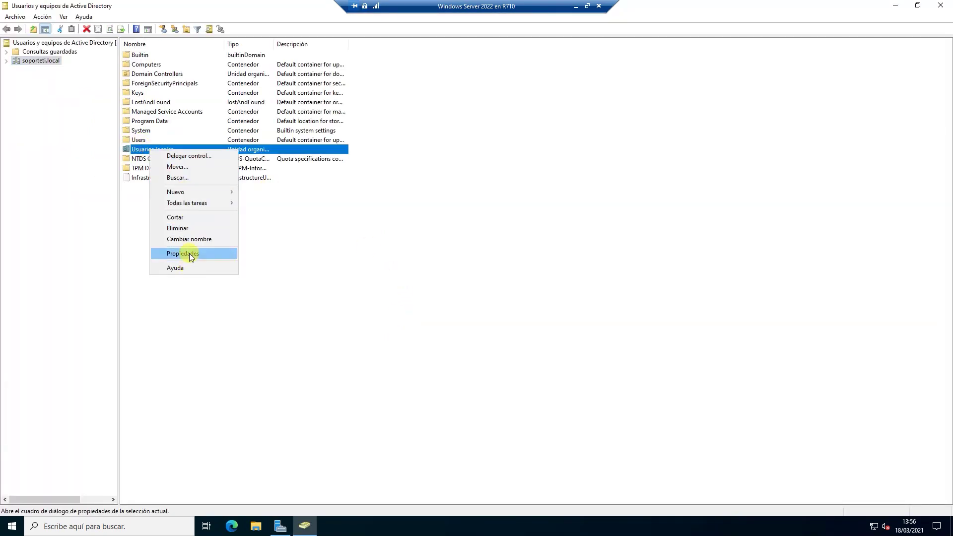
{"action": "left_click", "coordinate": [190, 254]}
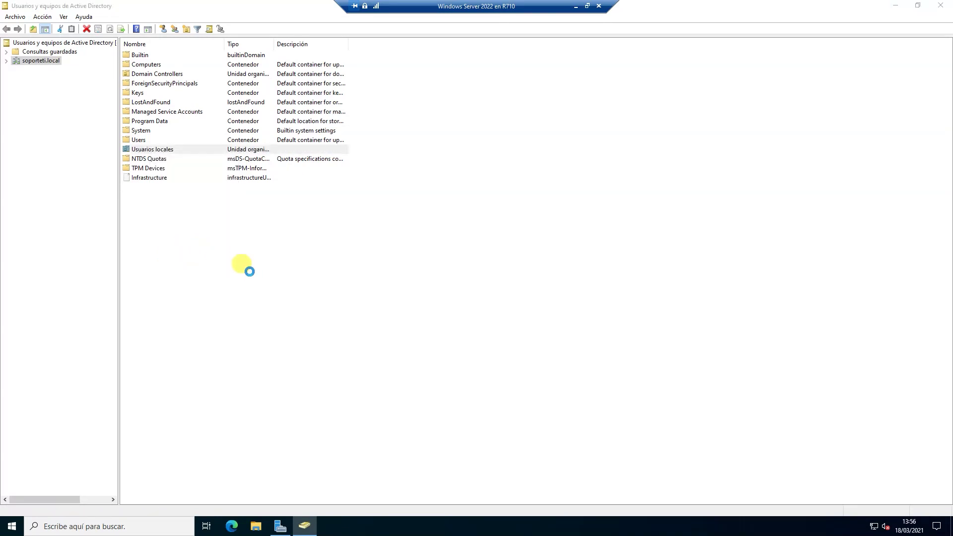
{"action": "left_click", "coordinate": [479, 167]}
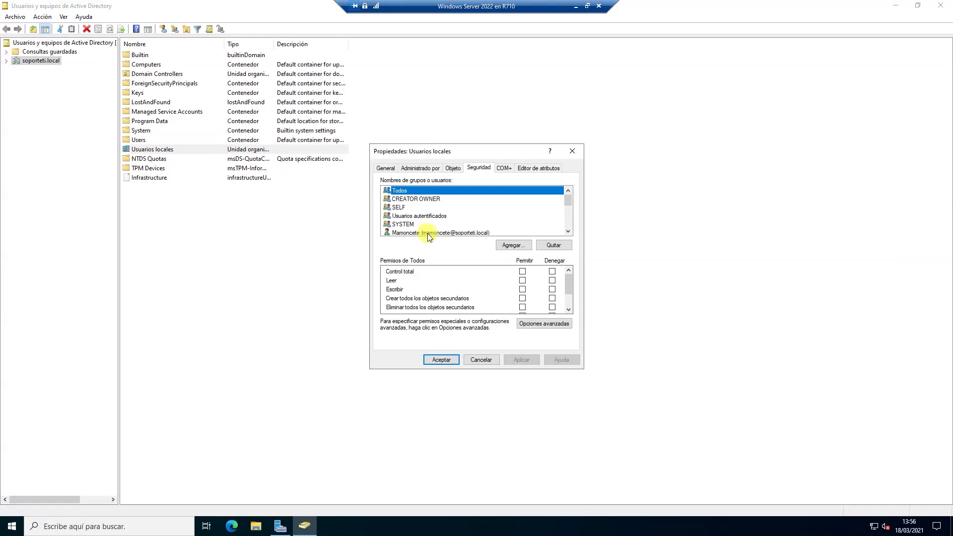
Remove the standard user's permission entry, apply, and close the OU properties.
{"action": "left_click", "coordinate": [439, 232]}
{"action": "left_click", "coordinate": [553, 245]}
{"action": "left_click", "coordinate": [519, 360]}
{"action": "left_click", "coordinate": [441, 359]}
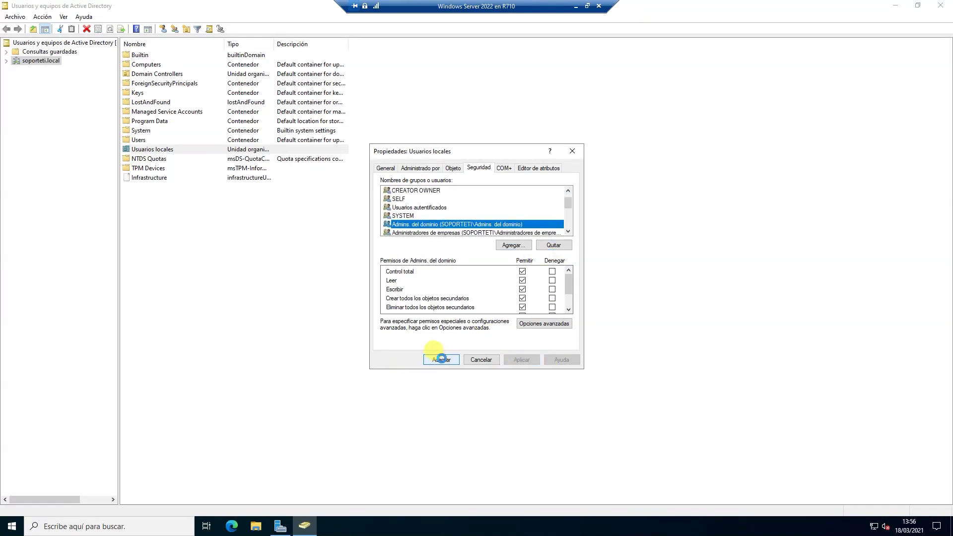